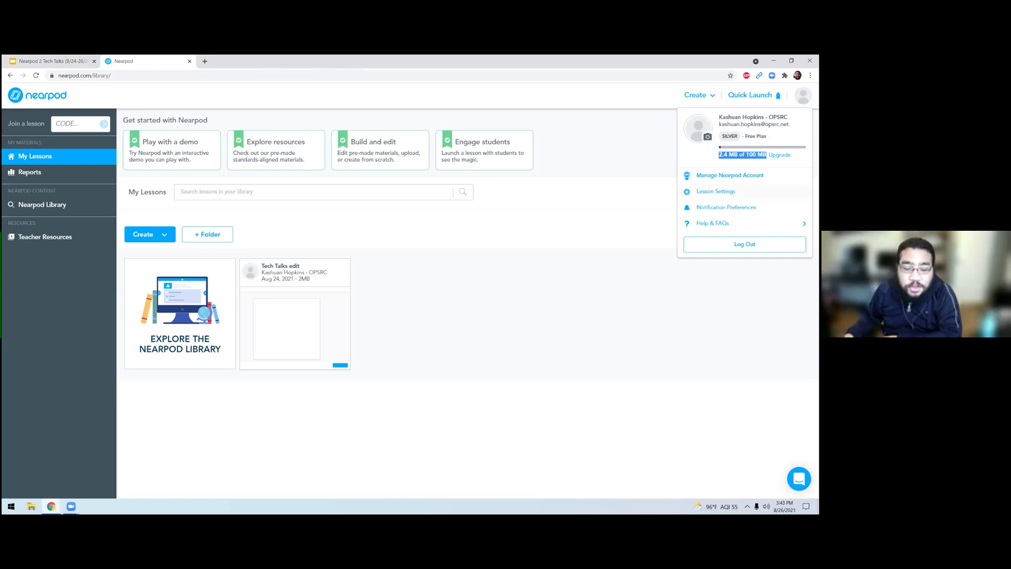
Open the account's lesson settings and examine the Enable Immersive Reader option
{"action": "left_click", "coordinate": [743, 155]}
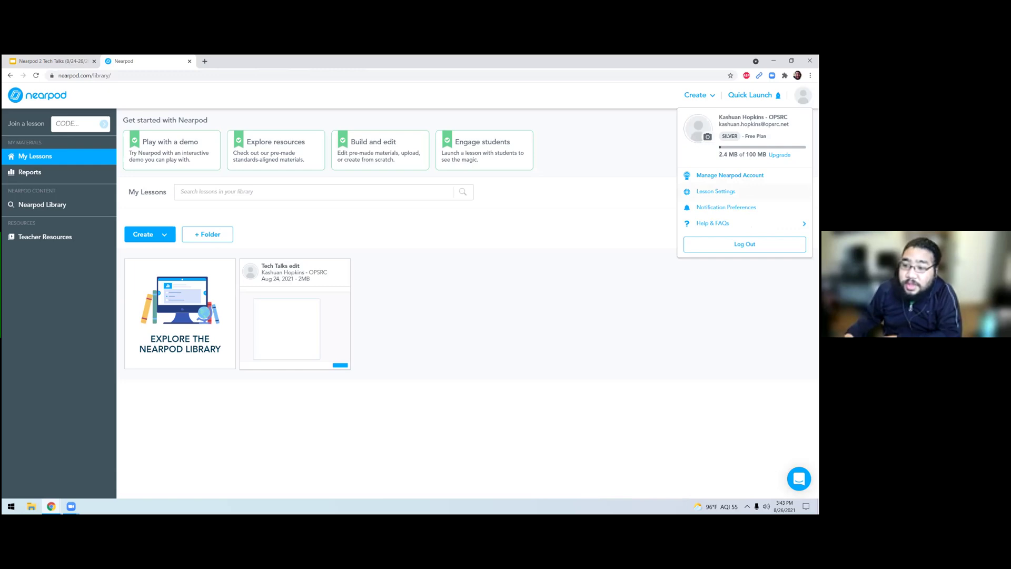
{"action": "left_click", "coordinate": [716, 191]}
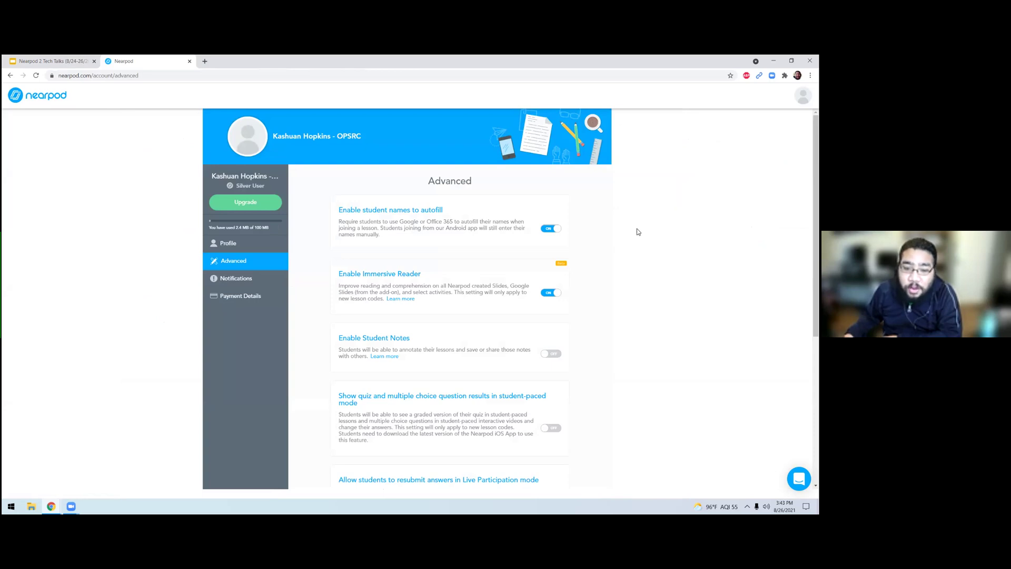
{"action": "left_click_drag", "start_coordinate": [420, 274], "coordinate": [338, 274]}
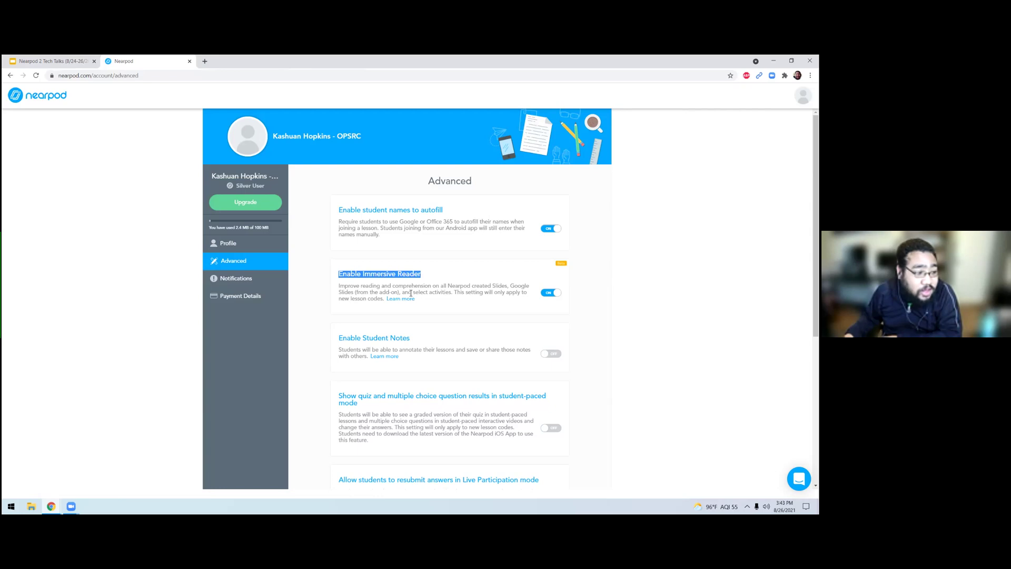
{"action": "scroll", "coordinate": [411, 293], "scroll_direction": "down", "scroll_amount": 1}
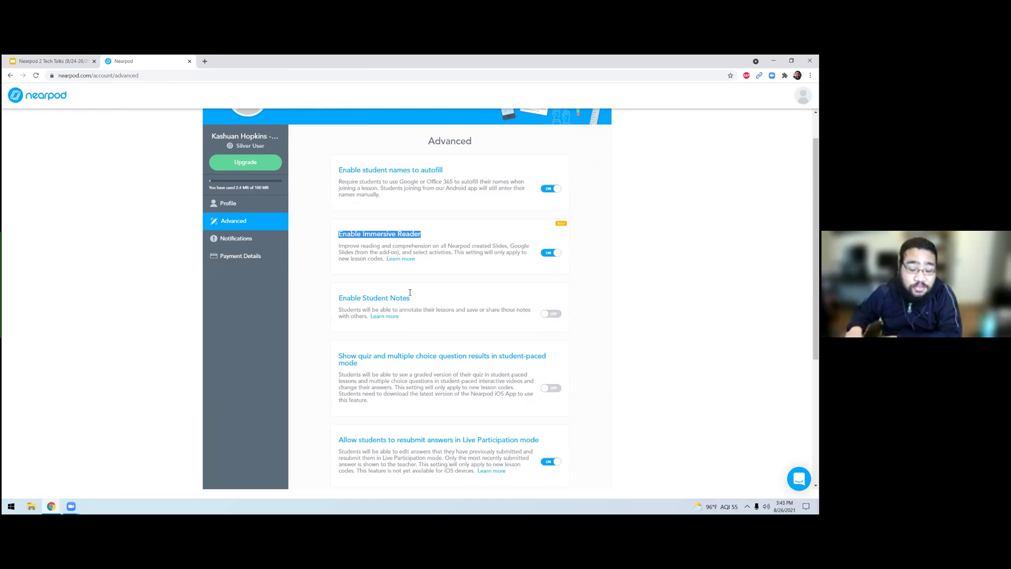
Read the help article on the Immersive Reader integration, including its supported activities, in a separate tab and close it
{"action": "left_click", "coordinate": [403, 258], "text": "ctrl"}
{"action": "left_click", "coordinate": [248, 59]}
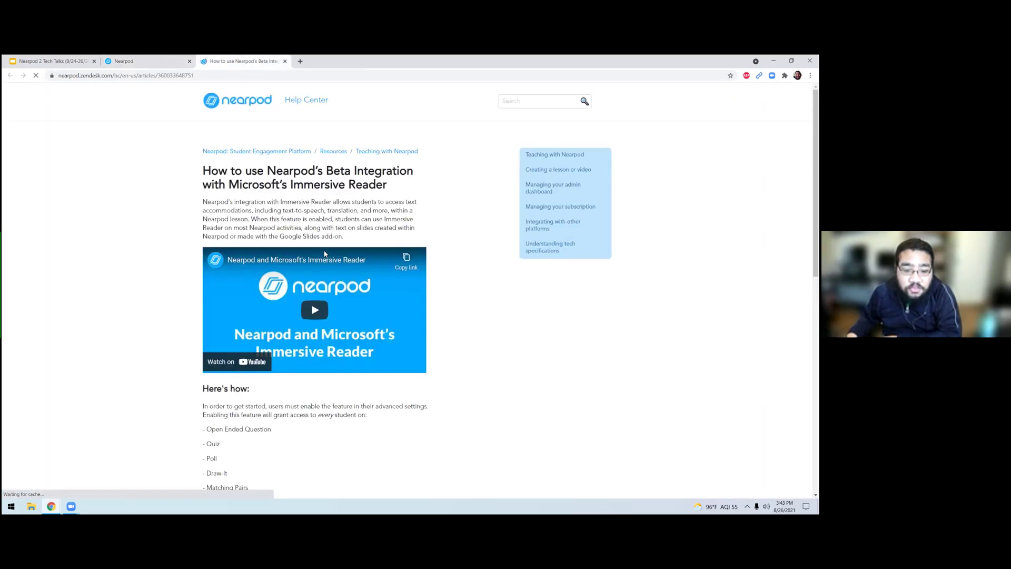
{"action": "scroll", "coordinate": [324, 254], "scroll_direction": "down", "scroll_amount": 3}
{"action": "mouse_move", "coordinate": [207, 310]}
{"action": "left_mouse_down"}
{"action": "mouse_move", "coordinate": [273, 310]}
{"action": "mouse_move", "coordinate": [322, 385]}
{"action": "mouse_move", "coordinate": [395, 397]}
{"action": "left_mouse_up"}
{"action": "scroll", "coordinate": [374, 441], "scroll_direction": "down", "scroll_amount": 3}
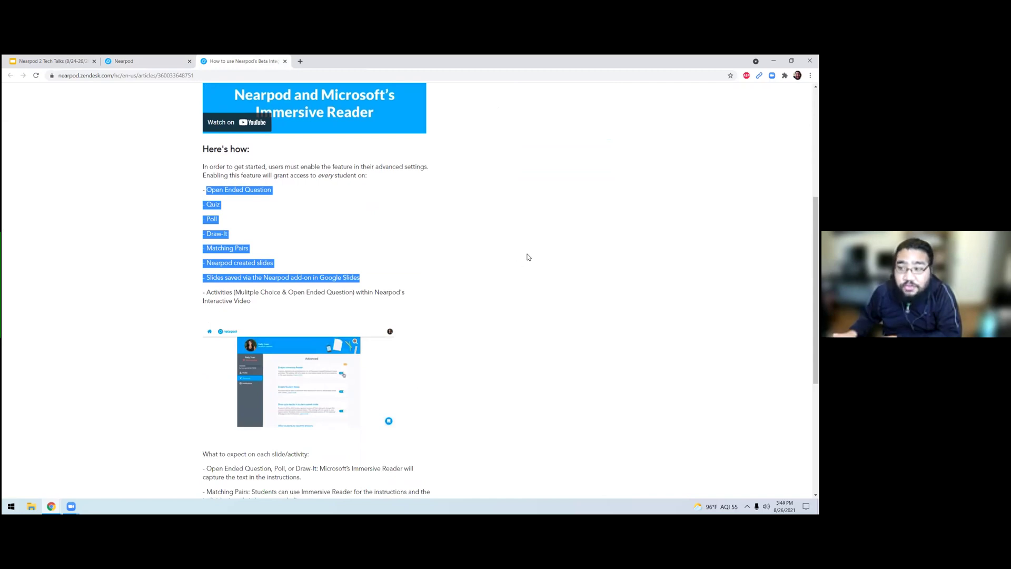
{"action": "scroll", "coordinate": [524, 262], "scroll_direction": "down", "scroll_amount": 1}
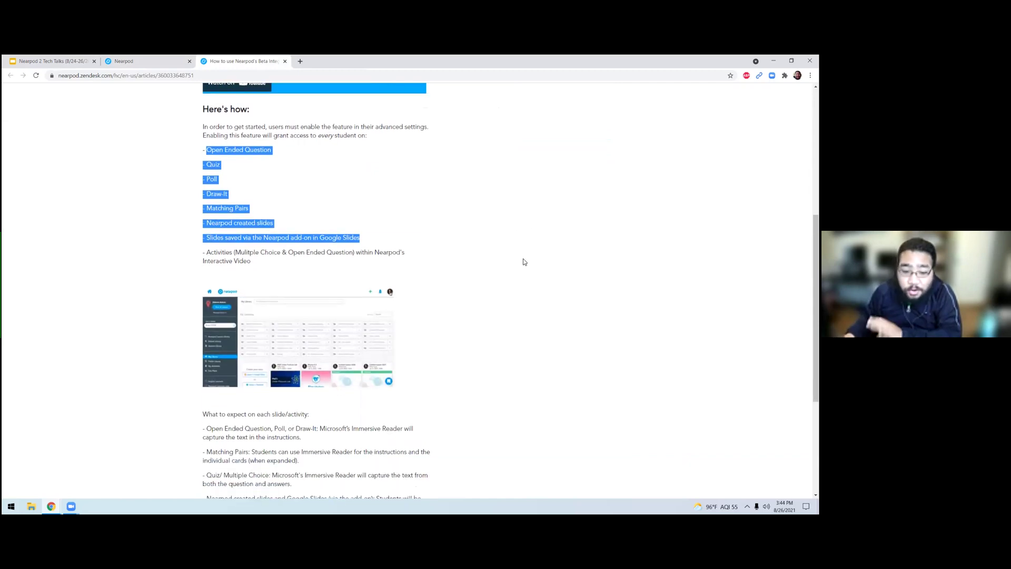
{"action": "scroll", "coordinate": [524, 262], "scroll_direction": "down", "scroll_amount": 2}
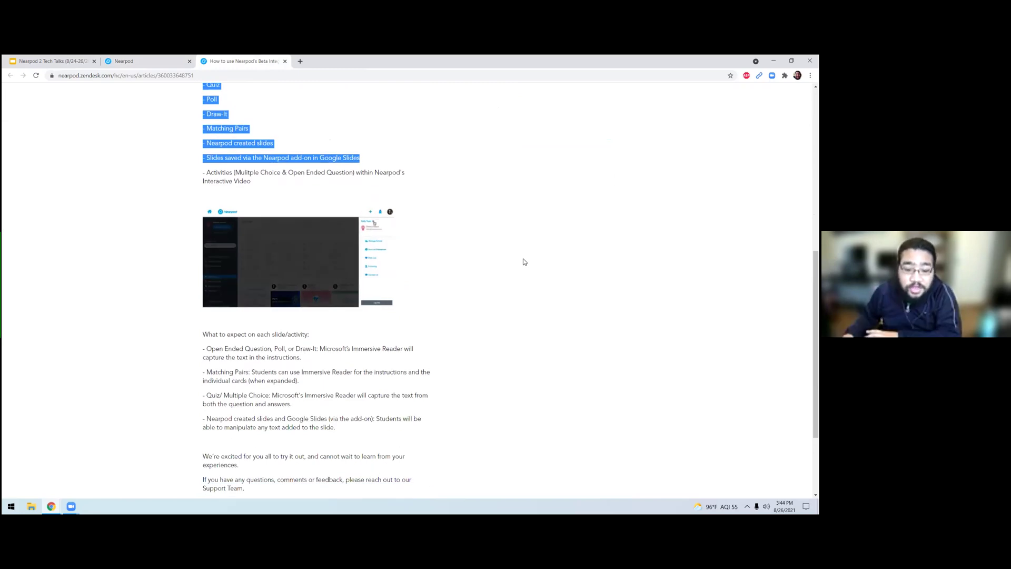
{"action": "scroll", "coordinate": [524, 262], "scroll_direction": "down", "scroll_amount": 3}
{"action": "scroll", "coordinate": [524, 261], "scroll_direction": "up", "scroll_amount": 5}
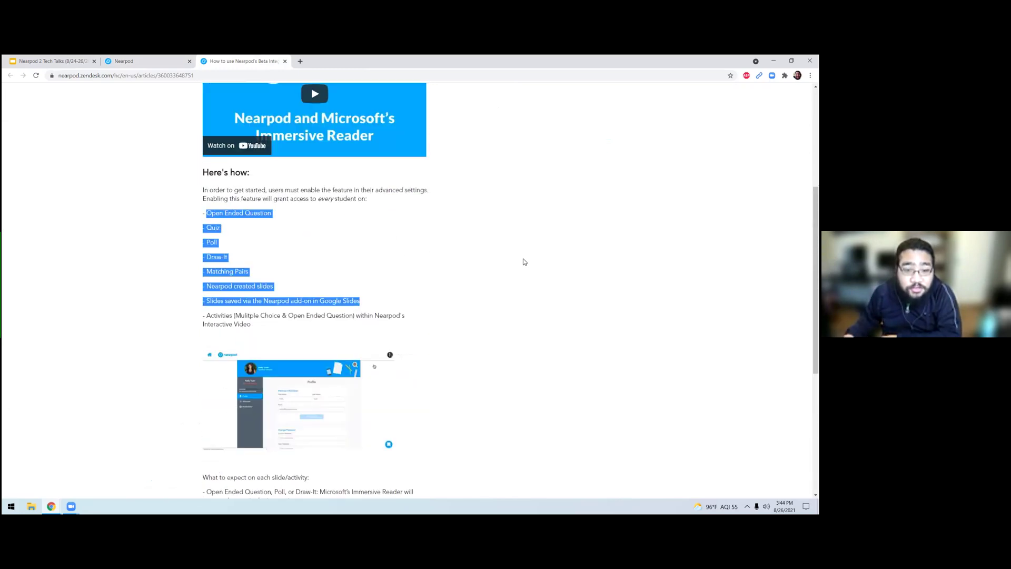
{"action": "scroll", "coordinate": [524, 262], "scroll_direction": "up", "scroll_amount": 6}
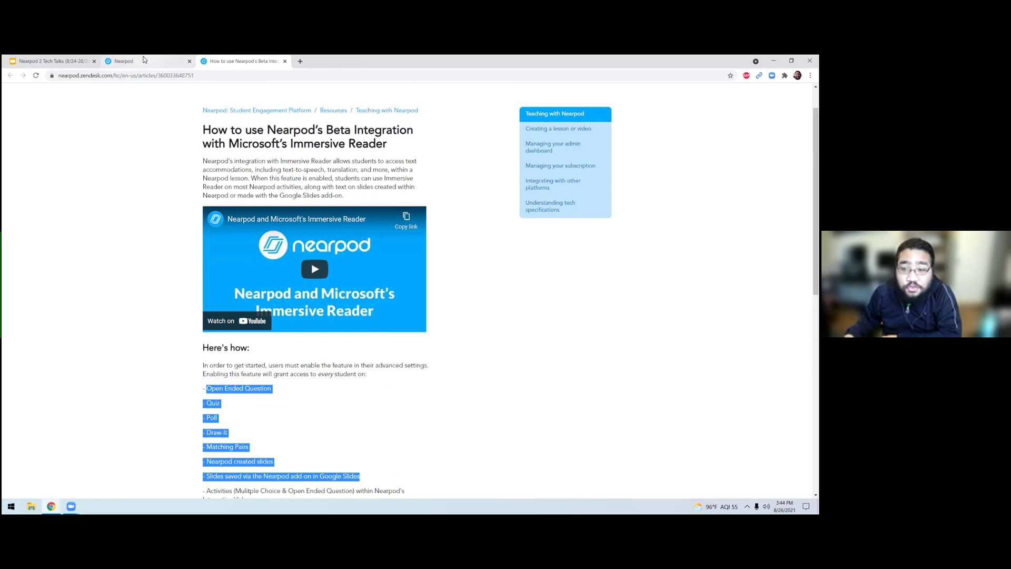
{"action": "left_click", "coordinate": [144, 60]}
{"action": "left_click", "coordinate": [285, 61]}
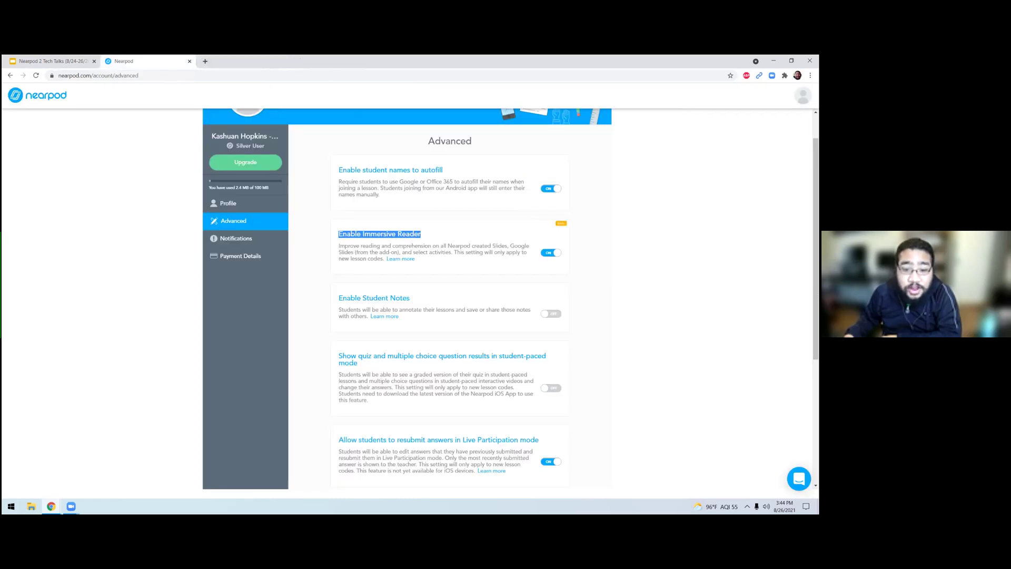
Review the advanced setting that shows quiz and multiple choice question results in student-paced mode
{"action": "left_click", "coordinate": [594, 337]}
{"action": "scroll", "coordinate": [531, 249], "scroll_direction": "down", "scroll_amount": 1}
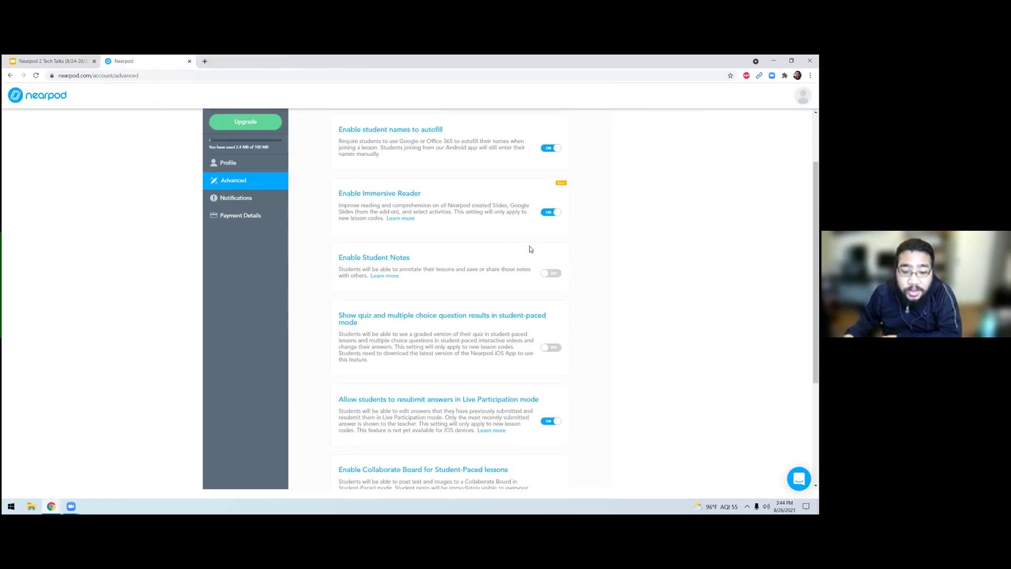
{"action": "scroll", "coordinate": [530, 249], "scroll_direction": "down", "scroll_amount": 1}
{"action": "triple_click", "coordinate": [364, 284]}
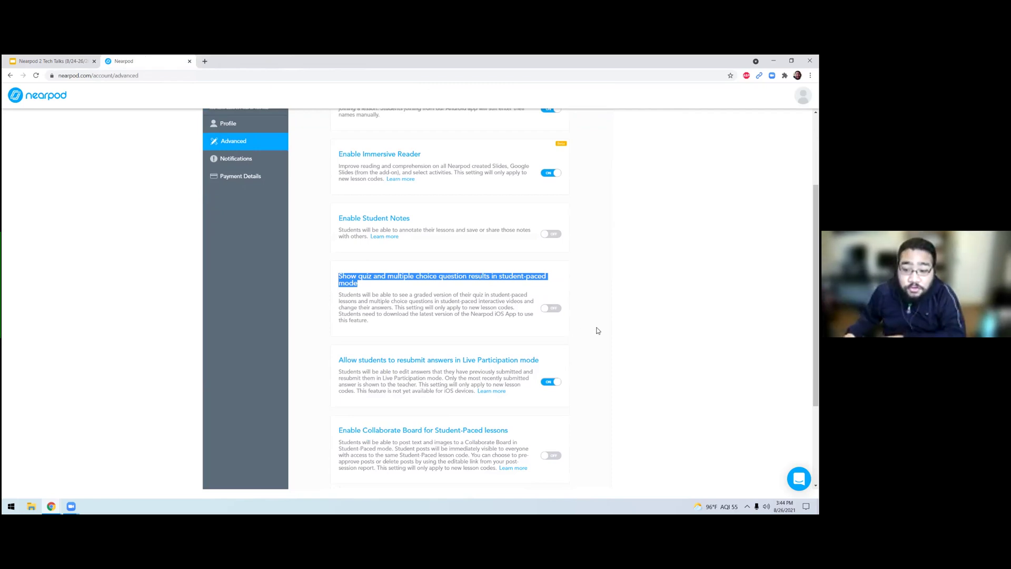
{"action": "left_click", "coordinate": [562, 301]}
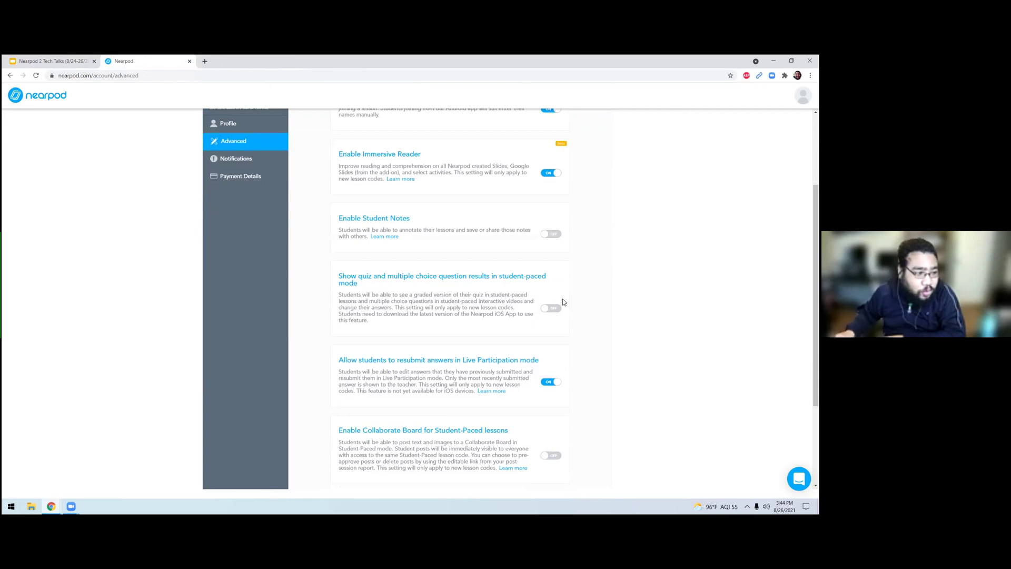
Review the advanced setting that enables the Collaborate Board for Student-Paced lessons
{"action": "scroll", "coordinate": [559, 274], "scroll_direction": "down", "scroll_amount": 2}
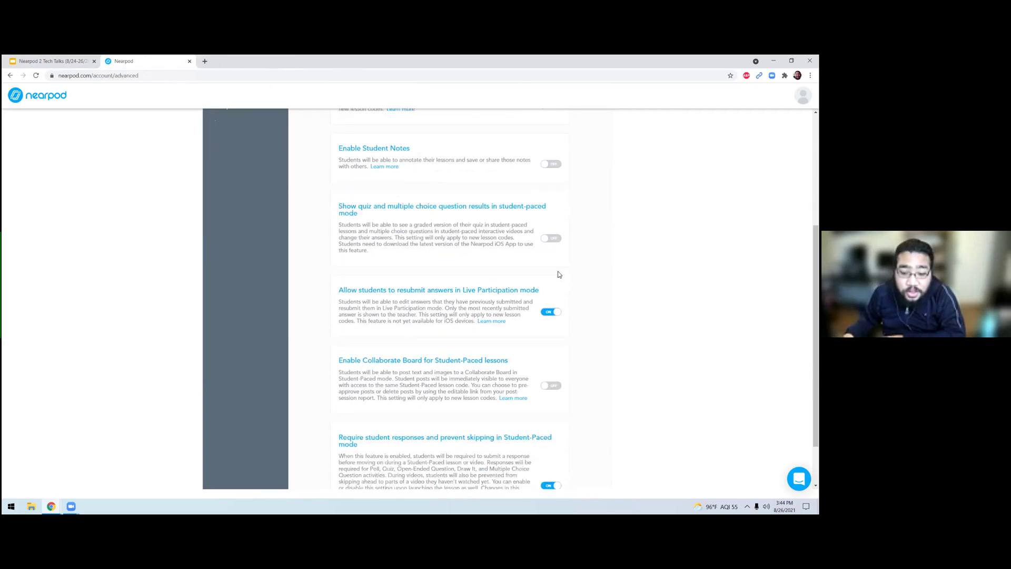
{"action": "left_click_drag", "start_coordinate": [331, 311], "coordinate": [509, 310]}
{"action": "scroll", "coordinate": [508, 312], "scroll_direction": "down", "scroll_amount": 1}
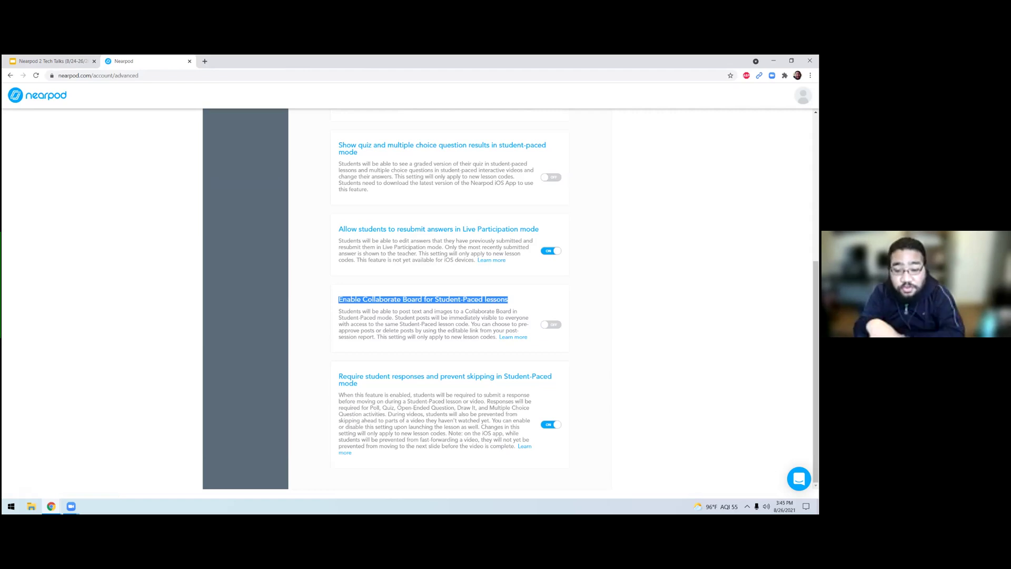
{"action": "left_click", "coordinate": [509, 299]}
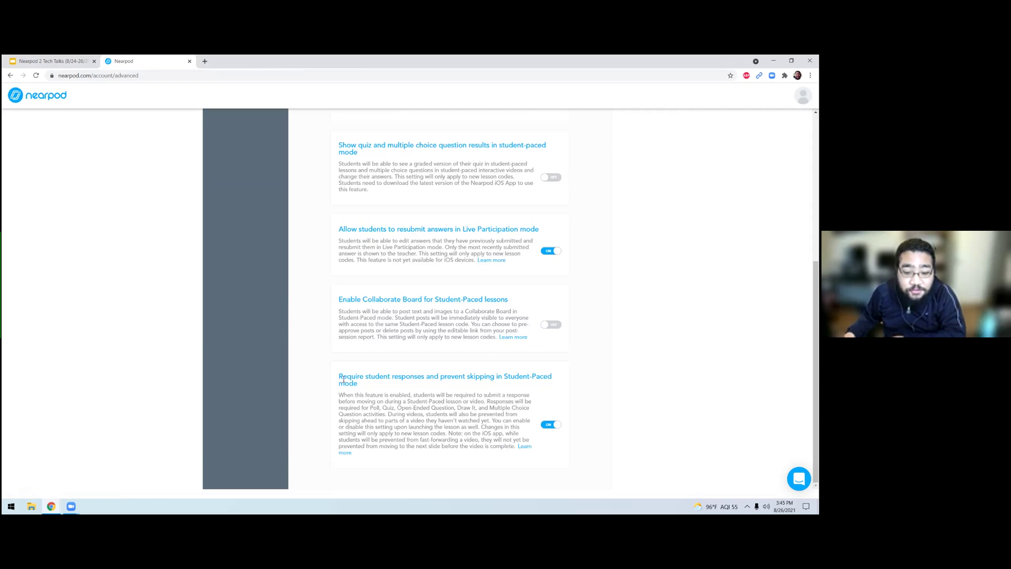
Examine the setting that requires student responses and prevents skipping in Student-Paced mode, including its description
{"action": "left_click_drag", "start_coordinate": [338, 377], "coordinate": [560, 388]}
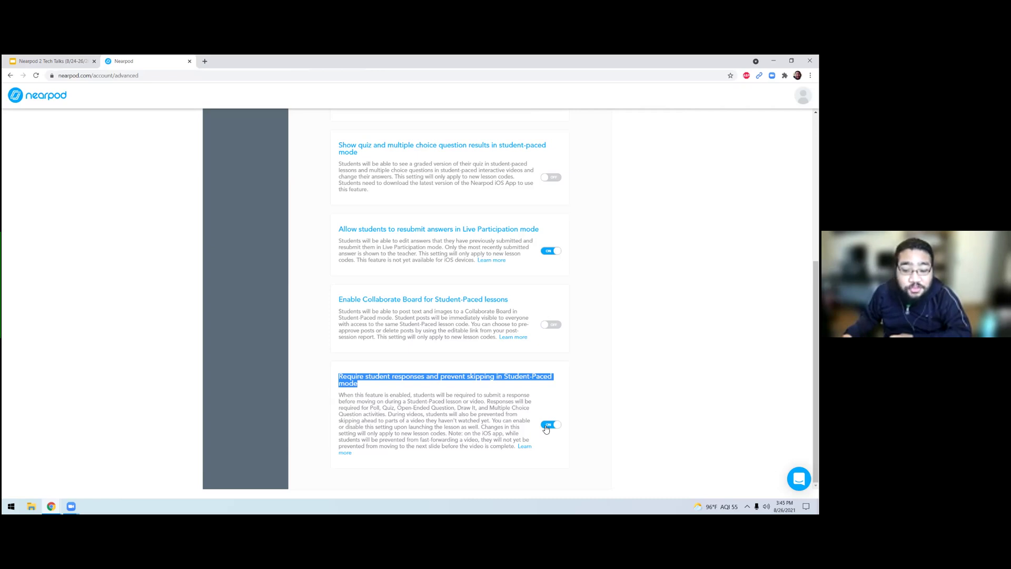
{"action": "left_click", "coordinate": [624, 371]}
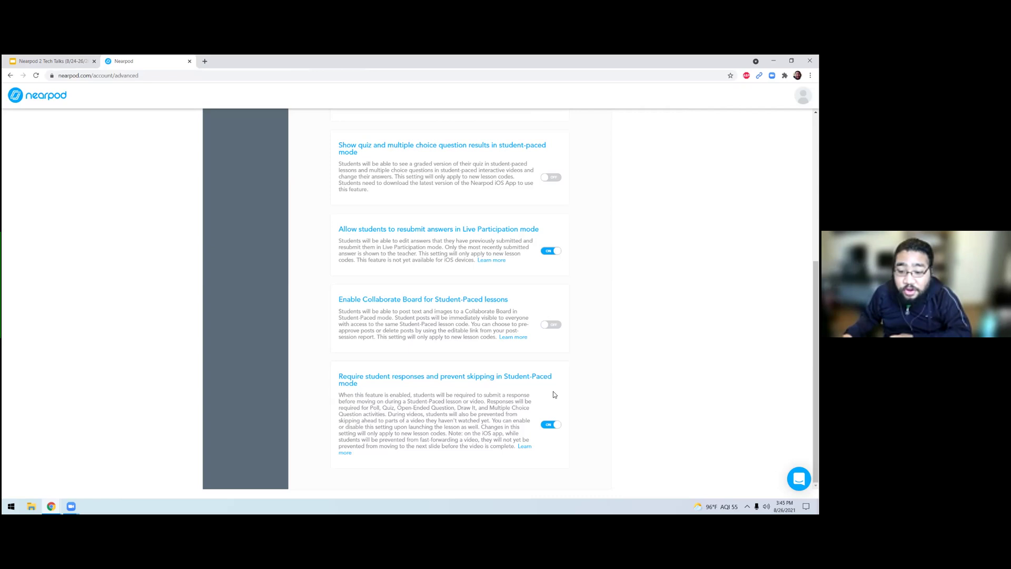
{"action": "scroll", "coordinate": [544, 415], "scroll_direction": "up", "scroll_amount": 1}
{"action": "scroll", "coordinate": [544, 415], "scroll_direction": "up", "scroll_amount": 2}
{"action": "scroll", "coordinate": [542, 413], "scroll_direction": "down", "scroll_amount": 3}
{"action": "left_click_drag", "start_coordinate": [511, 445], "coordinate": [337, 399]}
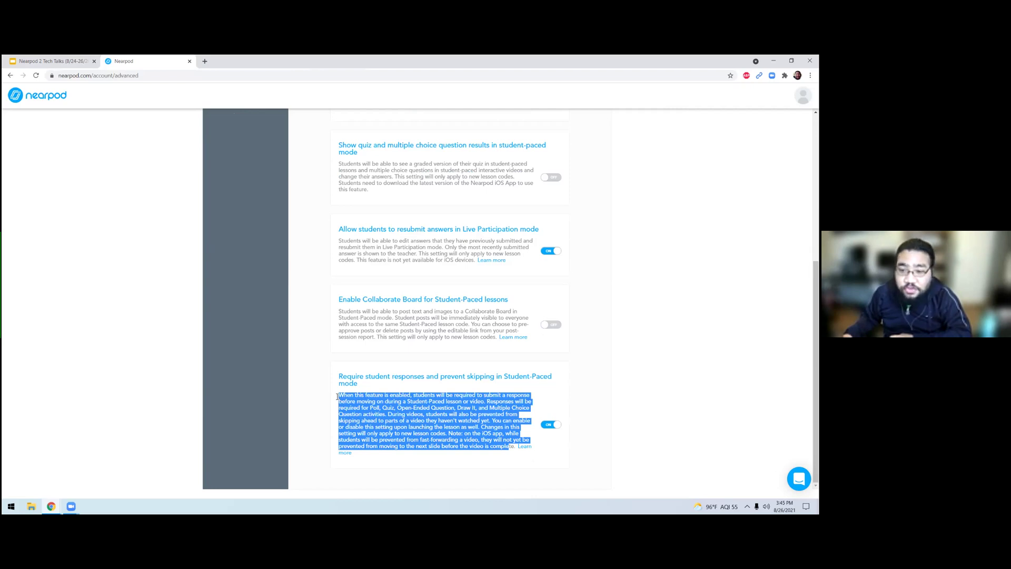
Try to turn on Enable Student Notes in the advanced settings and dismiss the resulting dialog
{"action": "scroll", "coordinate": [337, 397], "scroll_direction": "up", "scroll_amount": 5}
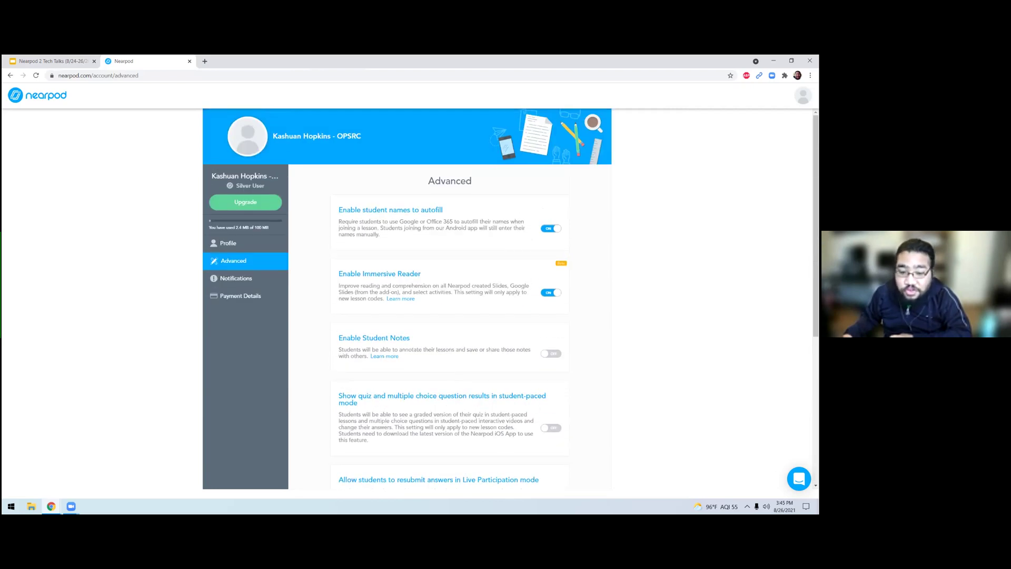
{"action": "scroll", "coordinate": [510, 299], "scroll_direction": "down", "scroll_amount": 1}
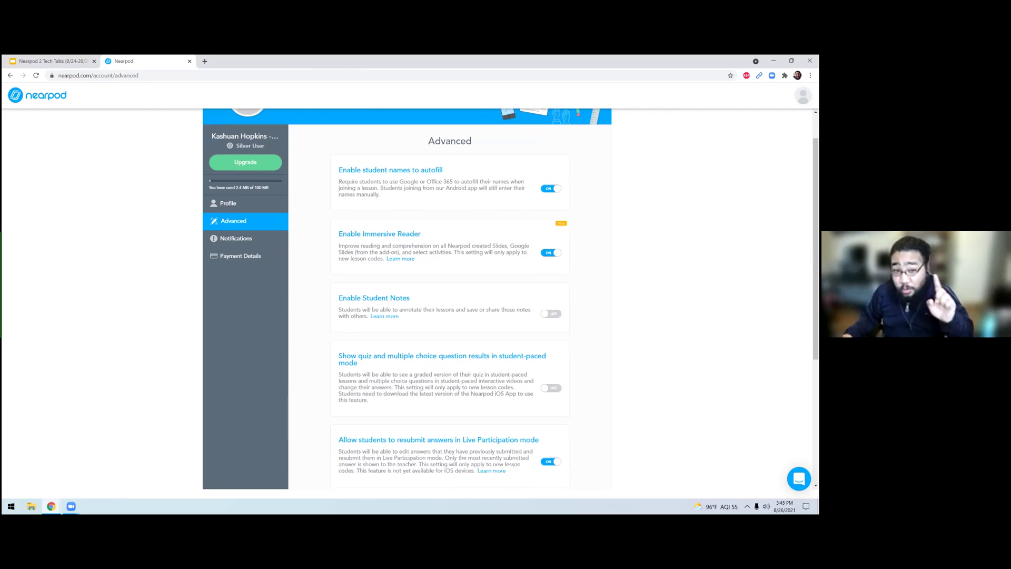
{"action": "left_click_drag", "start_coordinate": [425, 301], "coordinate": [333, 303]}
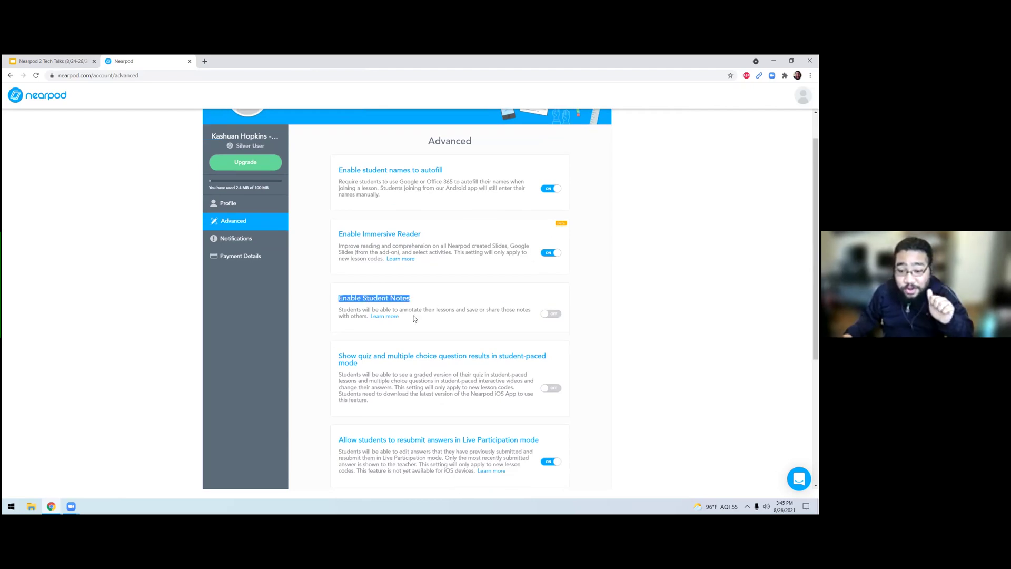
{"action": "left_click", "coordinate": [552, 315]}
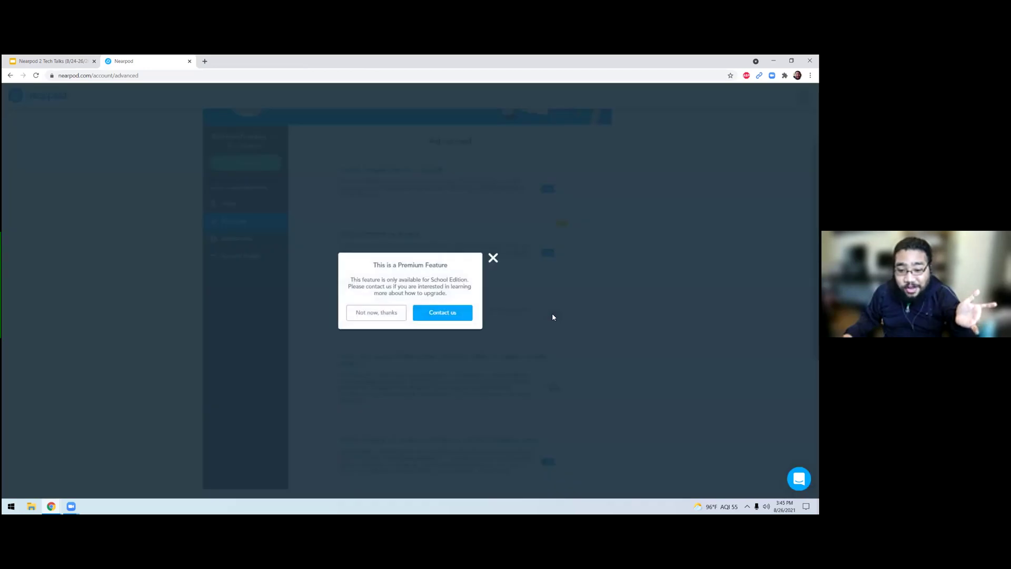
{"action": "left_click", "coordinate": [494, 257]}
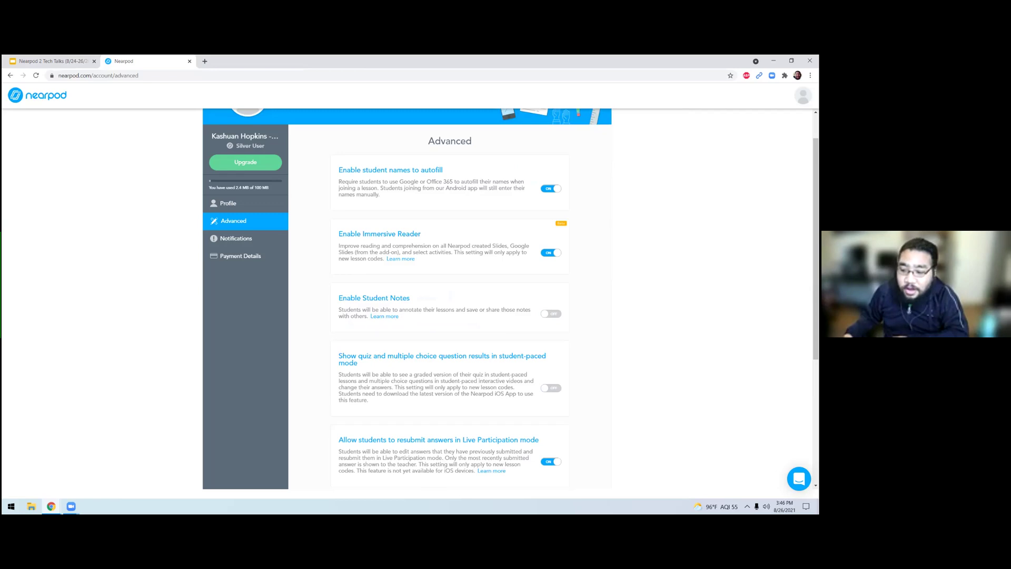
{"action": "scroll", "coordinate": [511, 296], "scroll_direction": "up", "scroll_amount": 1}
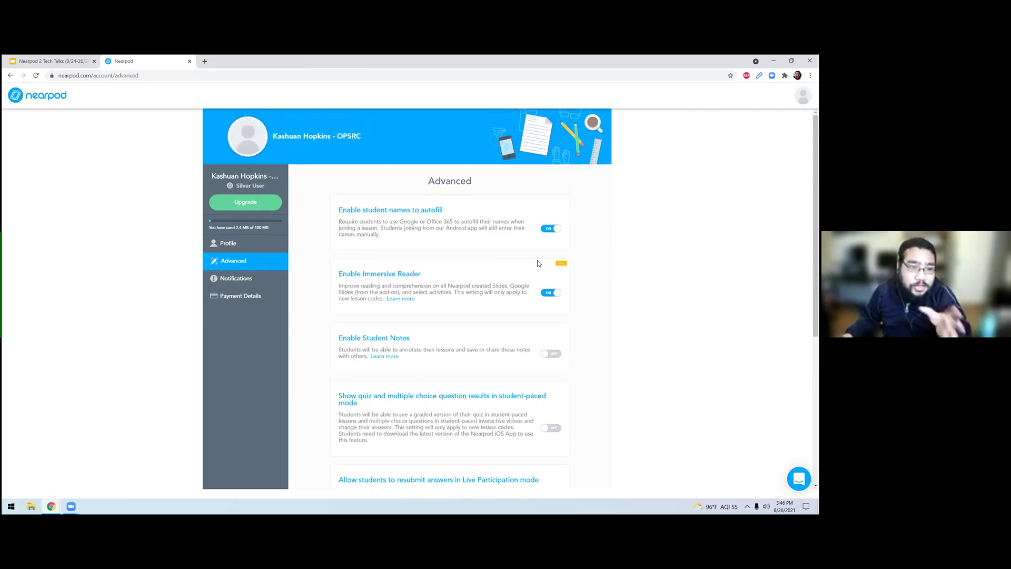
Return to the My Lessons library and create a new blank lesson
{"action": "left_click", "coordinate": [65, 97]}
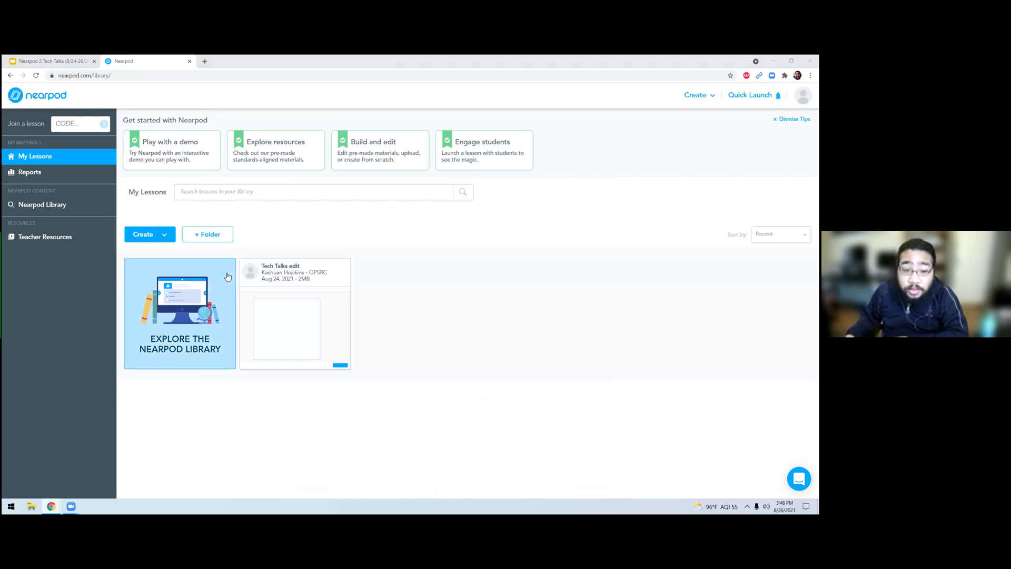
{"action": "left_click", "coordinate": [312, 235]}
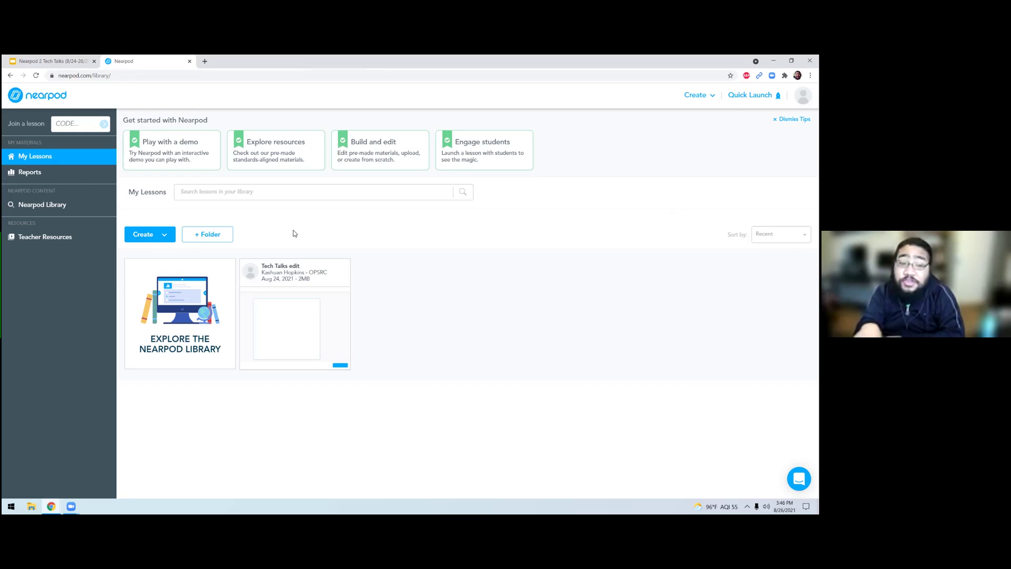
{"action": "left_click", "coordinate": [155, 240]}
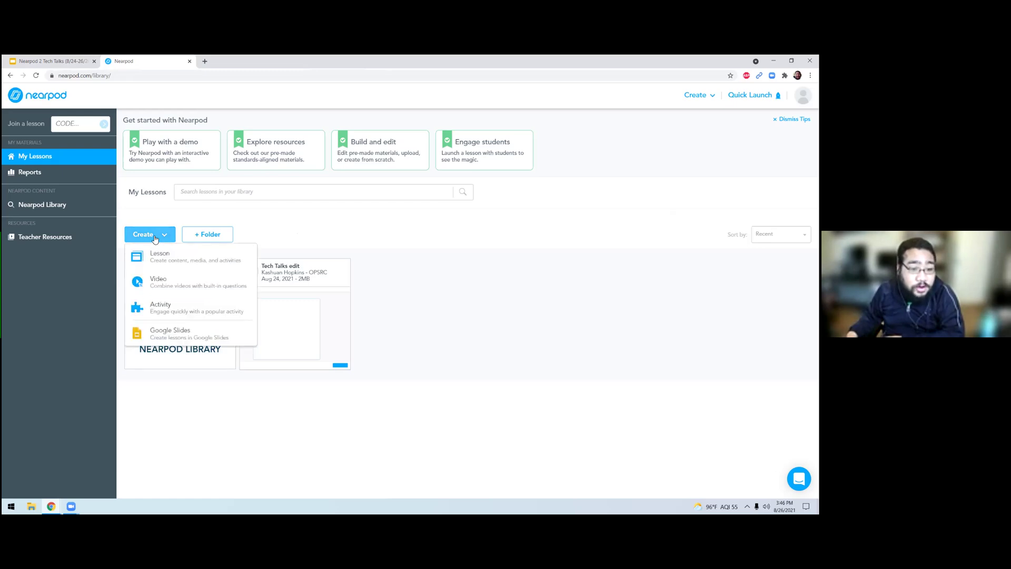
{"action": "left_click", "coordinate": [180, 255]}
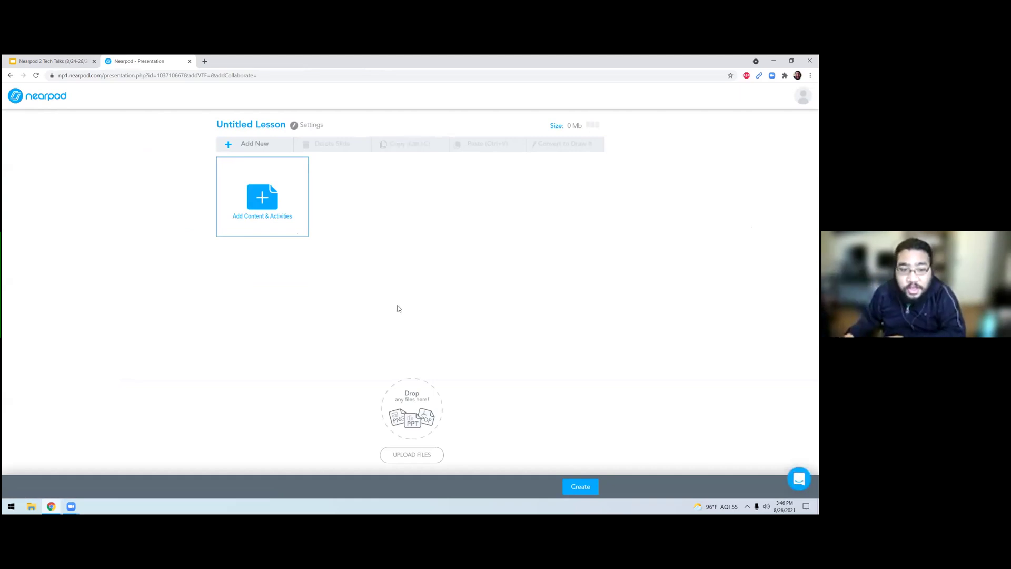
Look through the content and activity types that can be added to the new lesson
{"action": "left_click", "coordinate": [277, 216]}
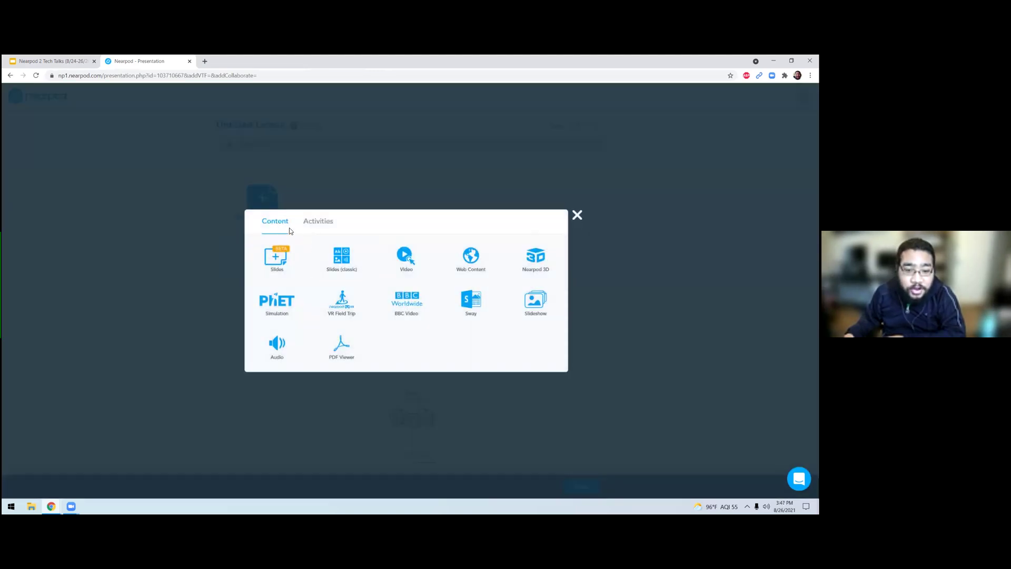
{"action": "left_click", "coordinate": [320, 225]}
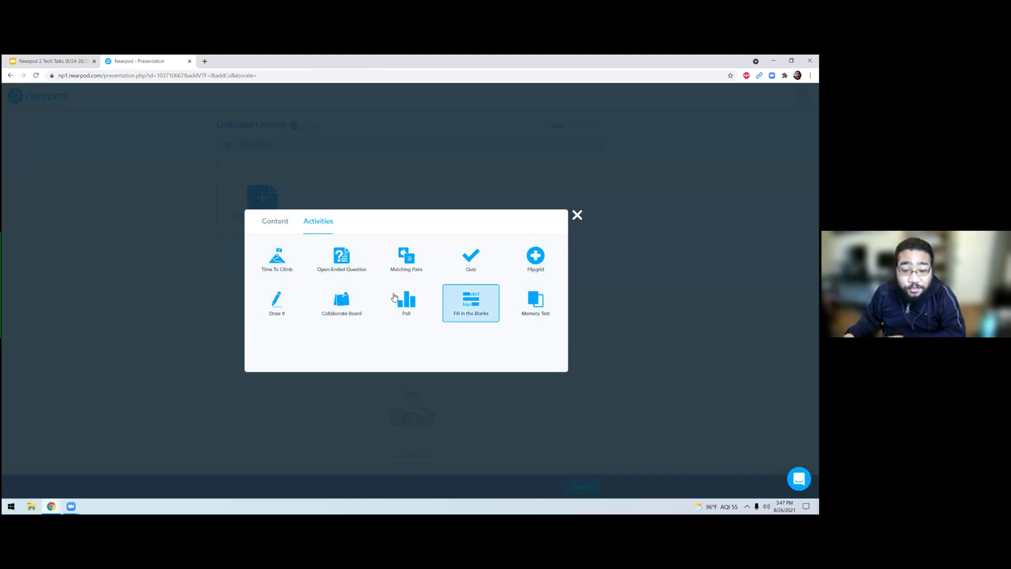
{"action": "left_click", "coordinate": [286, 230]}
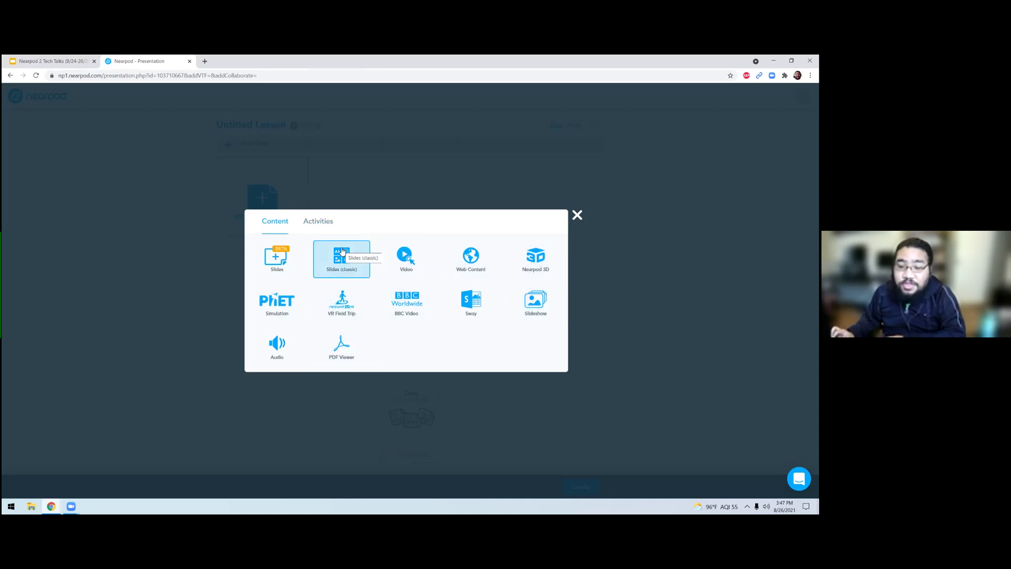
Open the video library for the new lesson and browse the available Nearpod Original videos
{"action": "left_click", "coordinate": [418, 255]}
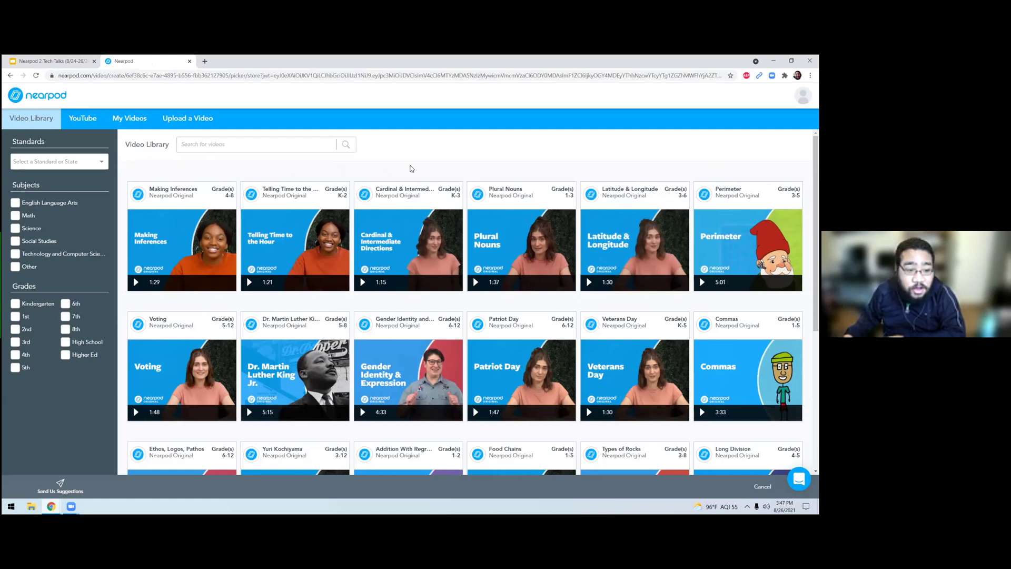
{"action": "scroll", "coordinate": [422, 206], "scroll_direction": "down", "scroll_amount": 3}
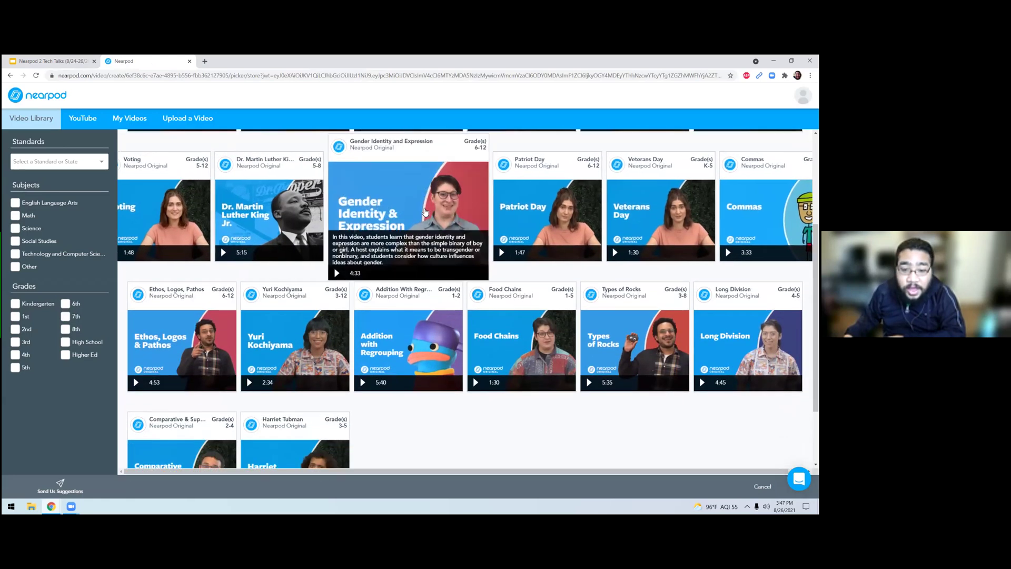
{"action": "scroll", "coordinate": [426, 211], "scroll_direction": "down", "scroll_amount": 1}
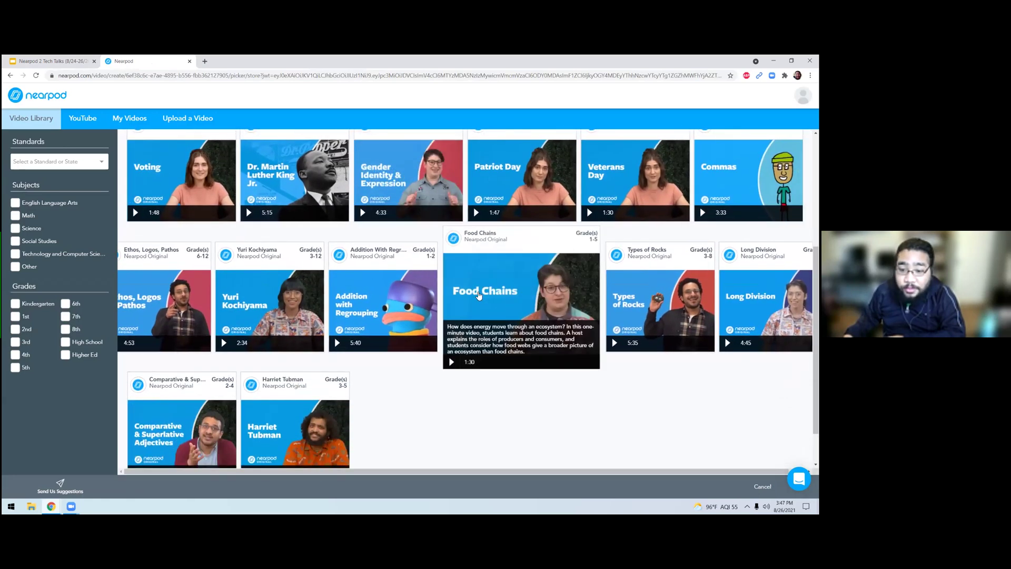
{"action": "scroll", "coordinate": [285, 337], "scroll_direction": "down", "scroll_amount": 2}
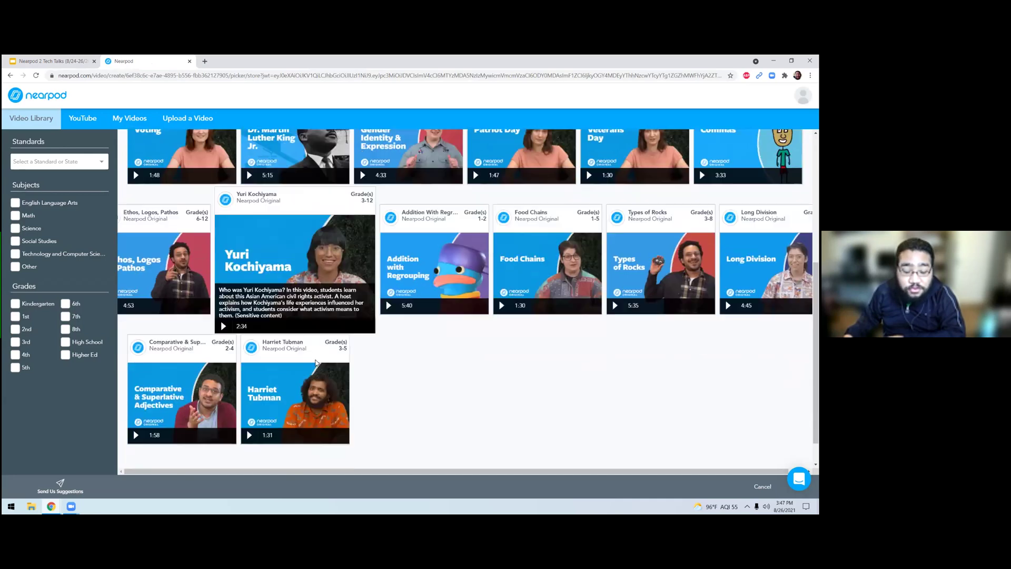
{"action": "scroll", "coordinate": [464, 326], "scroll_direction": "down", "scroll_amount": 3}
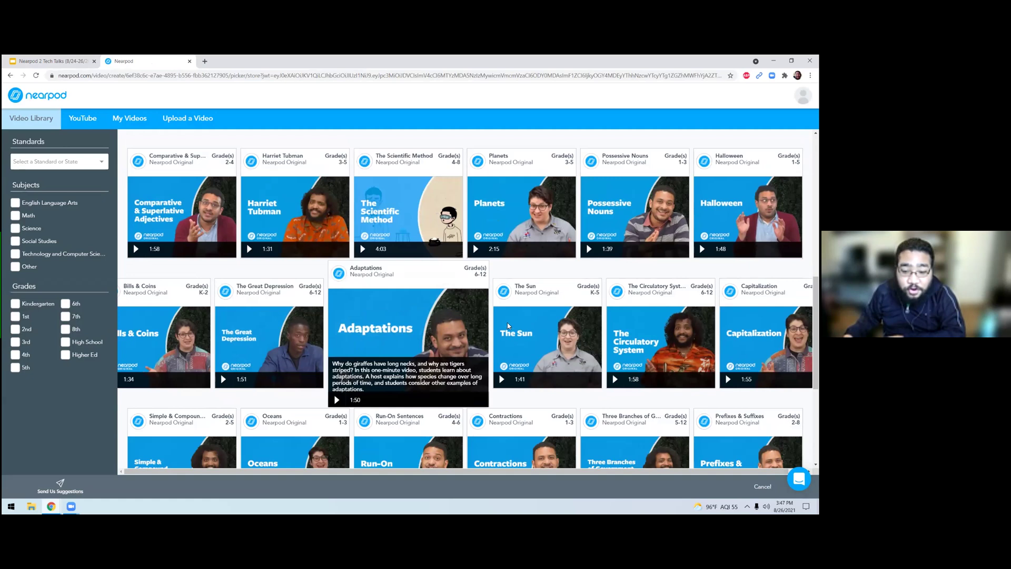
{"action": "scroll", "coordinate": [468, 328], "scroll_direction": "down", "scroll_amount": 3}
{"action": "scroll", "coordinate": [412, 360], "scroll_direction": "up", "scroll_amount": 9}
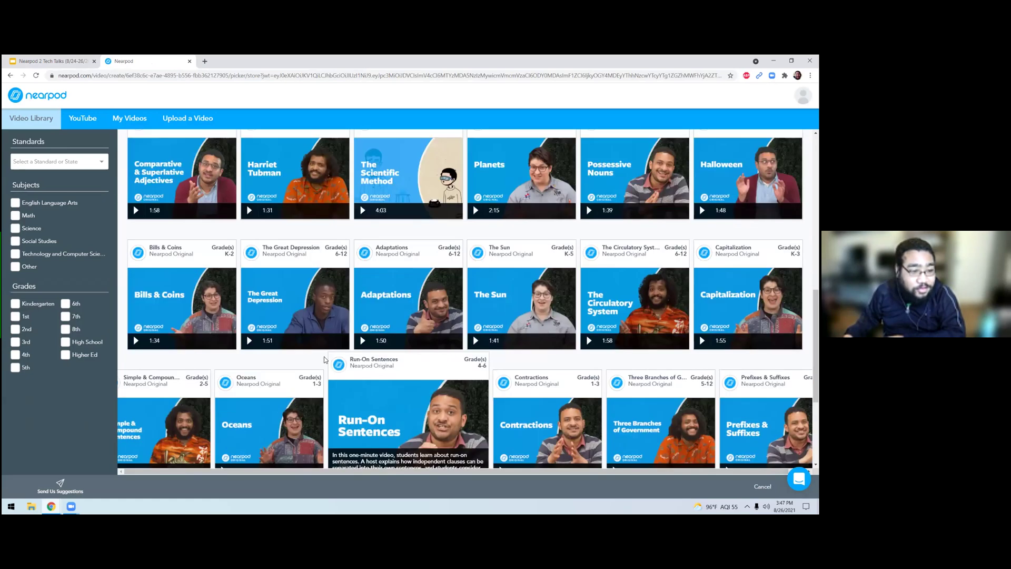
{"action": "scroll", "coordinate": [235, 177], "scroll_direction": "up", "scroll_amount": 2}
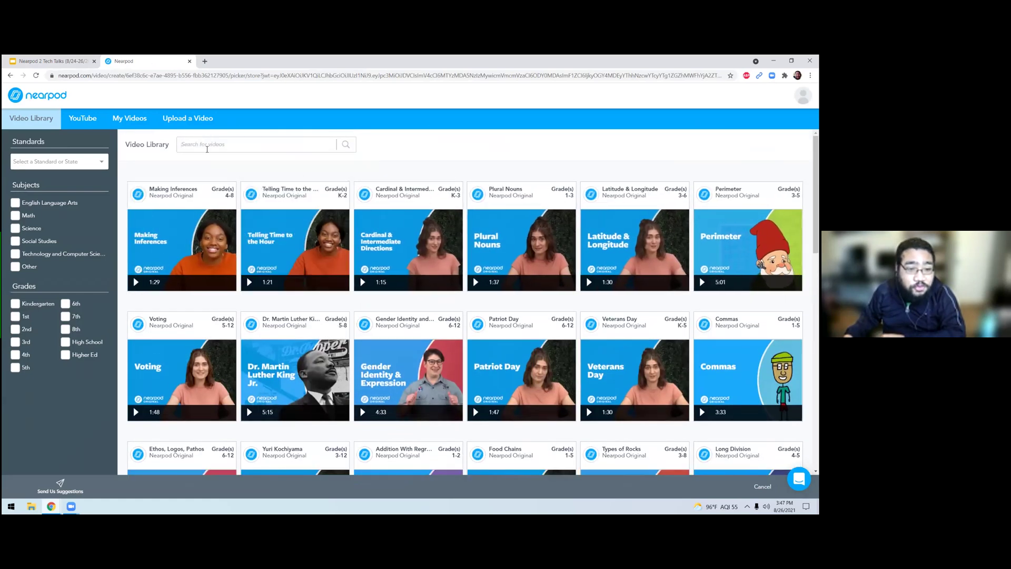
Search the video library for "fractions" and look through the matching videos
{"action": "left_click", "coordinate": [207, 149]}
{"action": "type", "text": "fractions"}
{"action": "key", "text": "Return"}
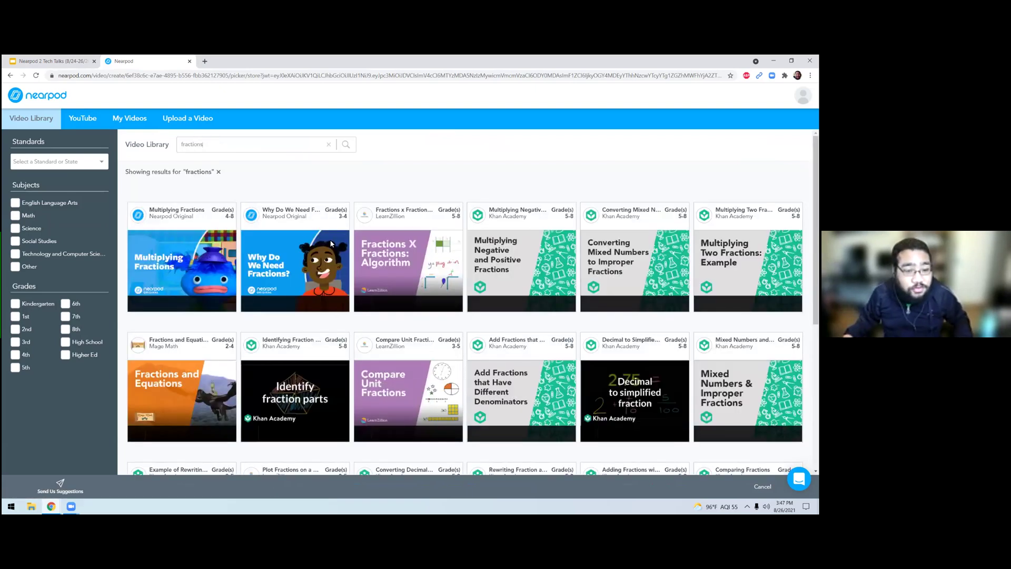
{"action": "mouse_move", "coordinate": [512, 195]}
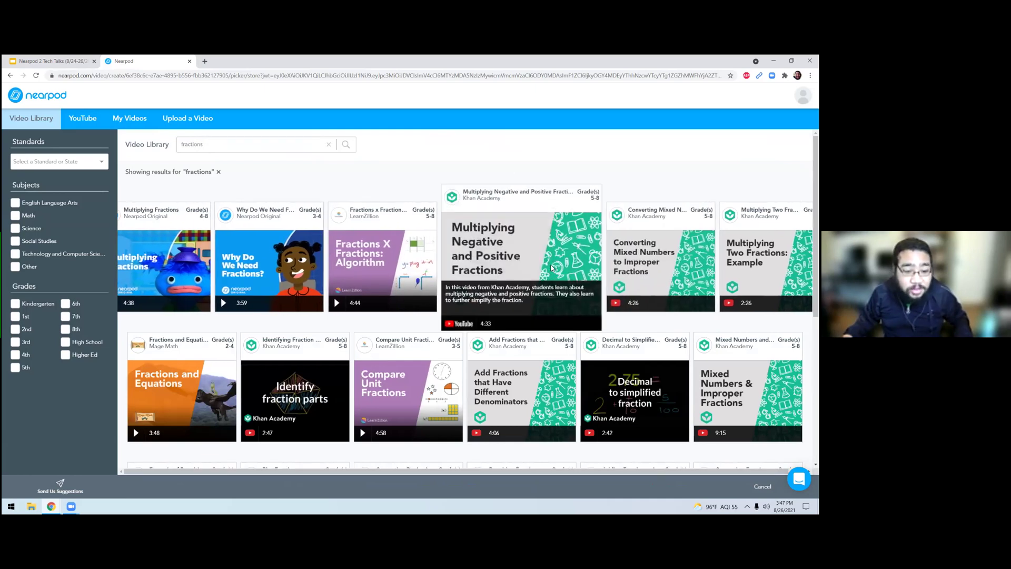
{"action": "scroll", "coordinate": [551, 269], "scroll_direction": "down", "scroll_amount": 3}
{"action": "scroll", "coordinate": [551, 269], "scroll_direction": "down", "scroll_amount": 2}
{"action": "scroll", "coordinate": [552, 268], "scroll_direction": "up", "scroll_amount": 5}
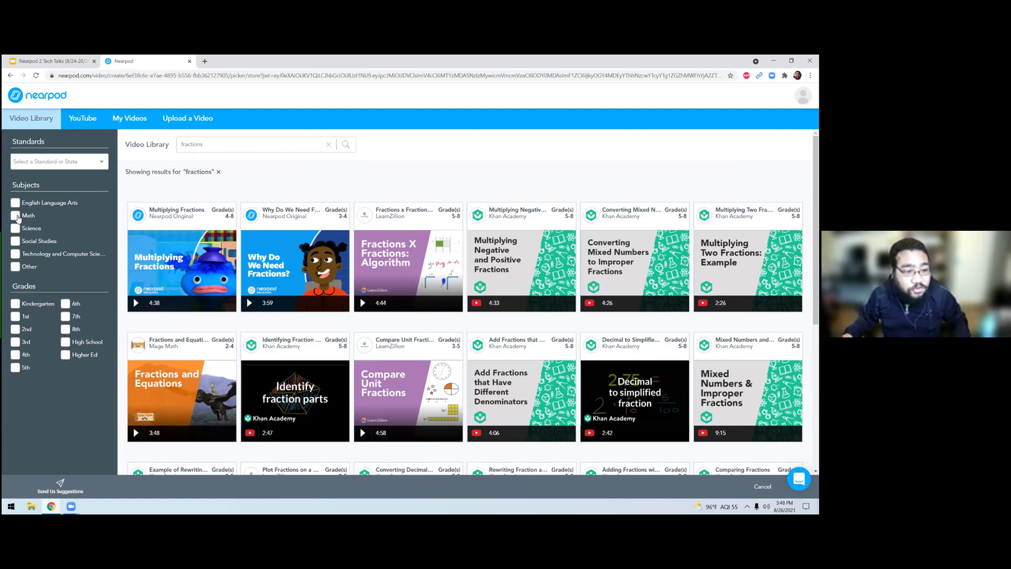
Filter the fractions videos by Math and 7th grade, and clear the search with all its filters
{"action": "left_click", "coordinate": [15, 216]}
{"action": "left_click", "coordinate": [66, 319]}
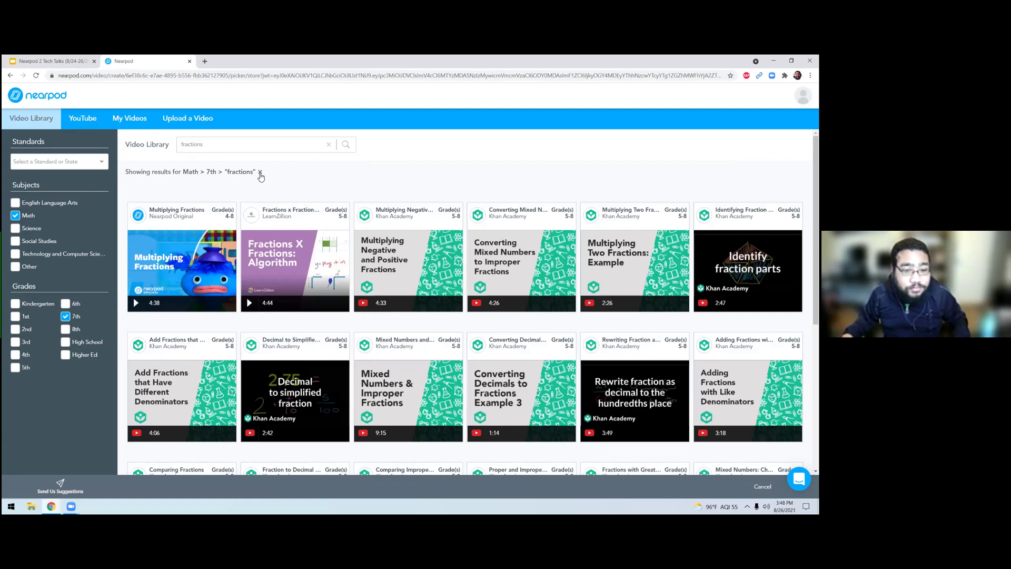
{"action": "left_click", "coordinate": [260, 173]}
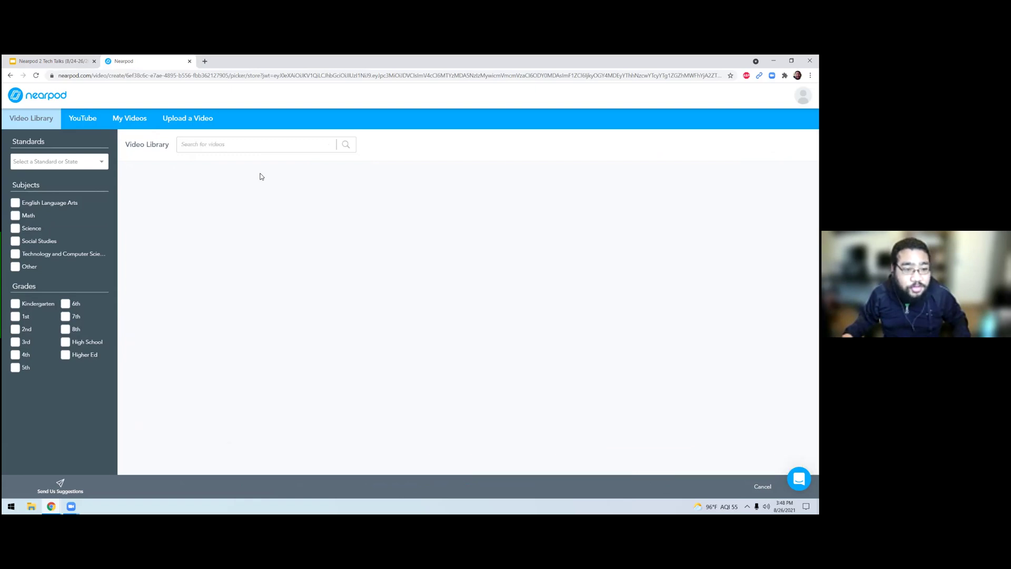
Look through the states offered in the standards filter and close the list without choosing one
{"action": "left_click", "coordinate": [74, 161]}
{"action": "scroll", "coordinate": [71, 237], "scroll_direction": "down", "scroll_amount": 4}
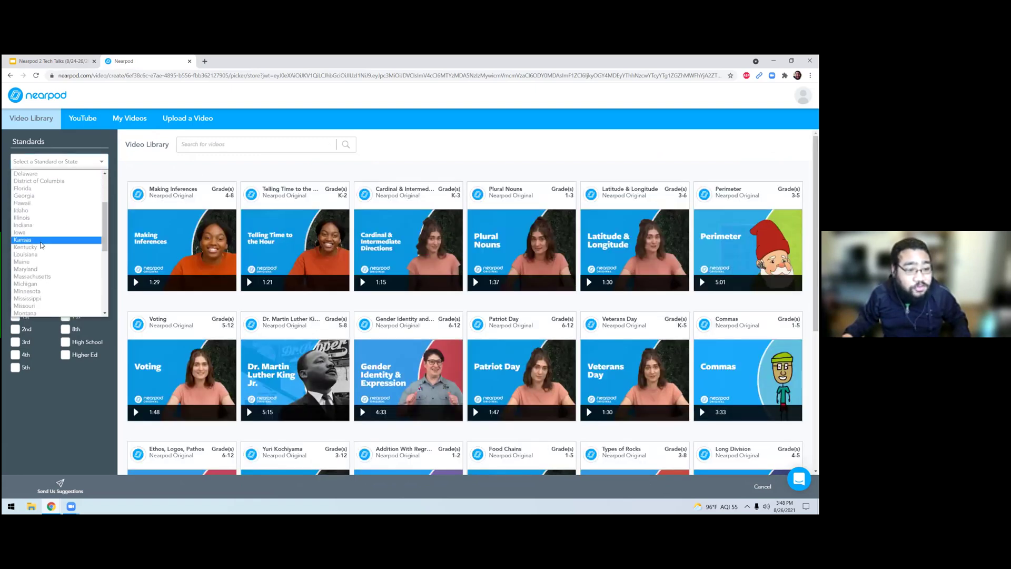
{"action": "left_click", "coordinate": [314, 177]}
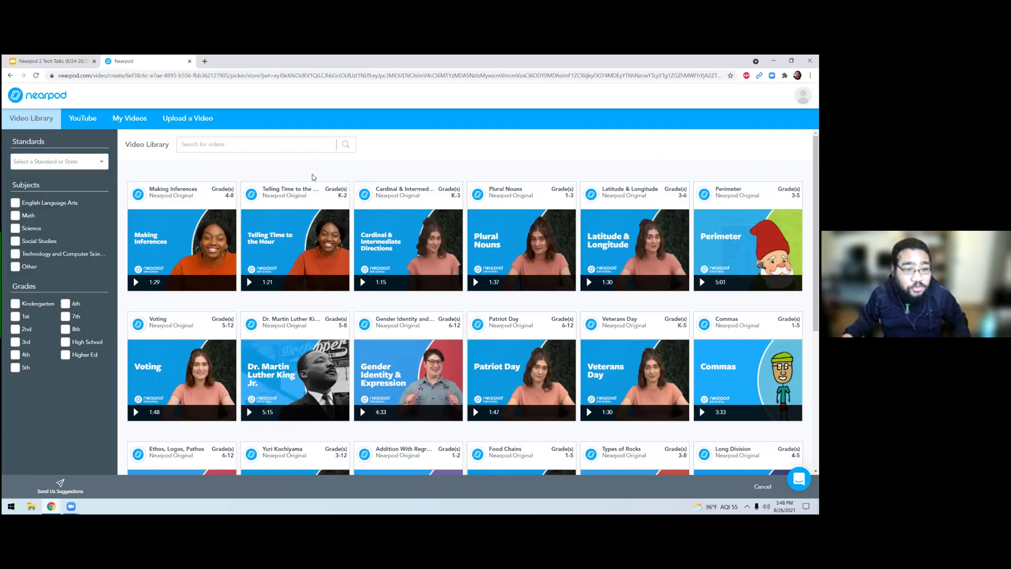
Search YouTube for "cat march" and save the MitchiriNeko March HD video for use in the lesson
{"action": "left_click", "coordinate": [91, 130]}
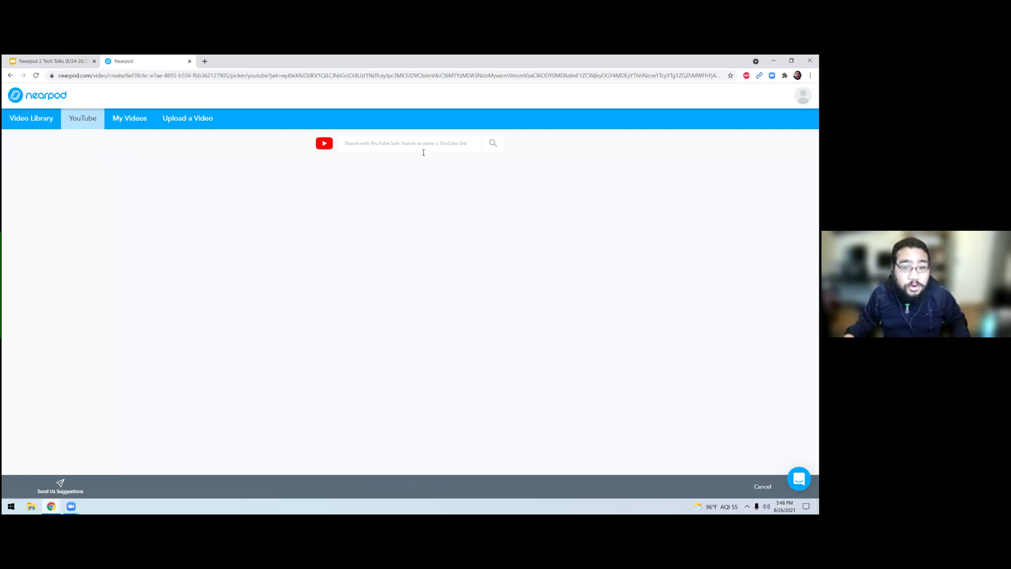
{"action": "type", "text": "cat march"}
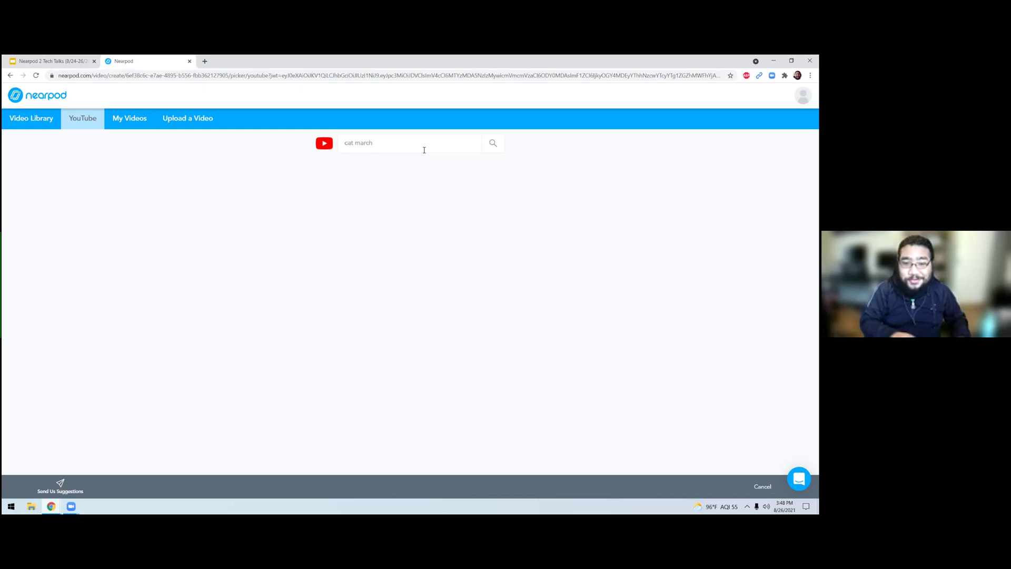
{"action": "key", "text": "Return"}
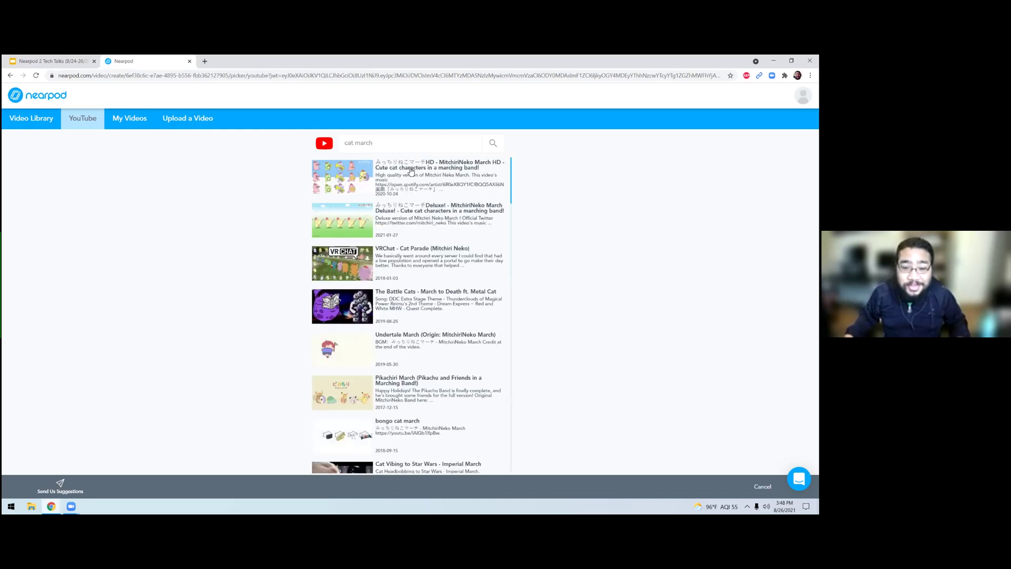
{"action": "left_click", "coordinate": [411, 170]}
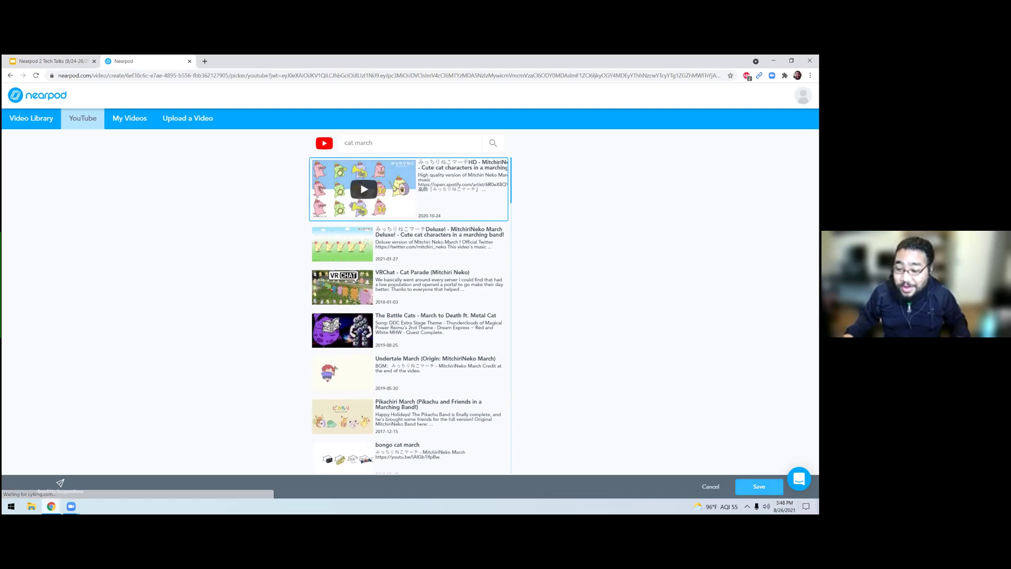
{"action": "left_click", "coordinate": [759, 486]}
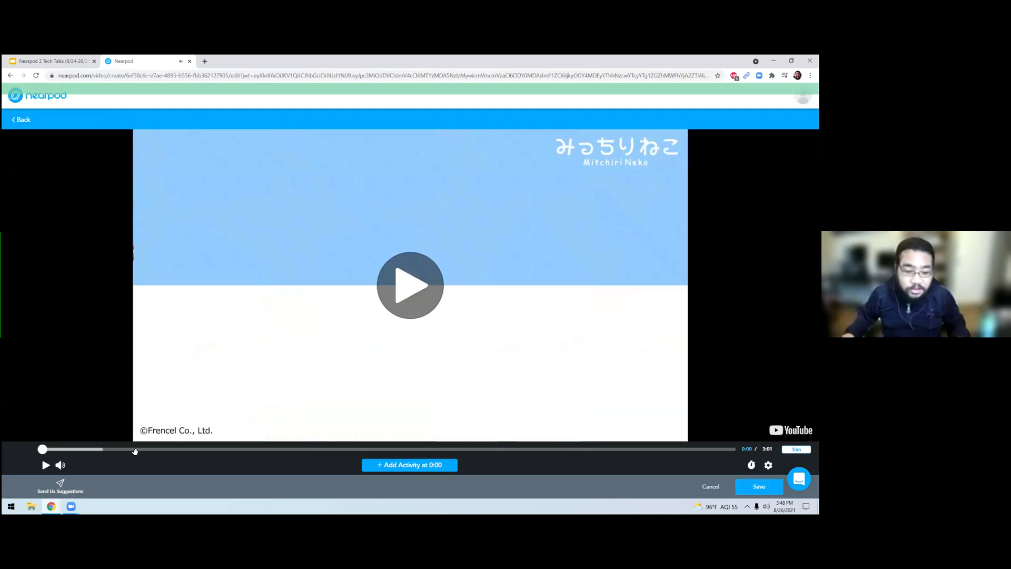
Add an open-ended question at 0:24 of the video, reading "What do you see at this part of the video?"
{"action": "left_click", "coordinate": [135, 450]}
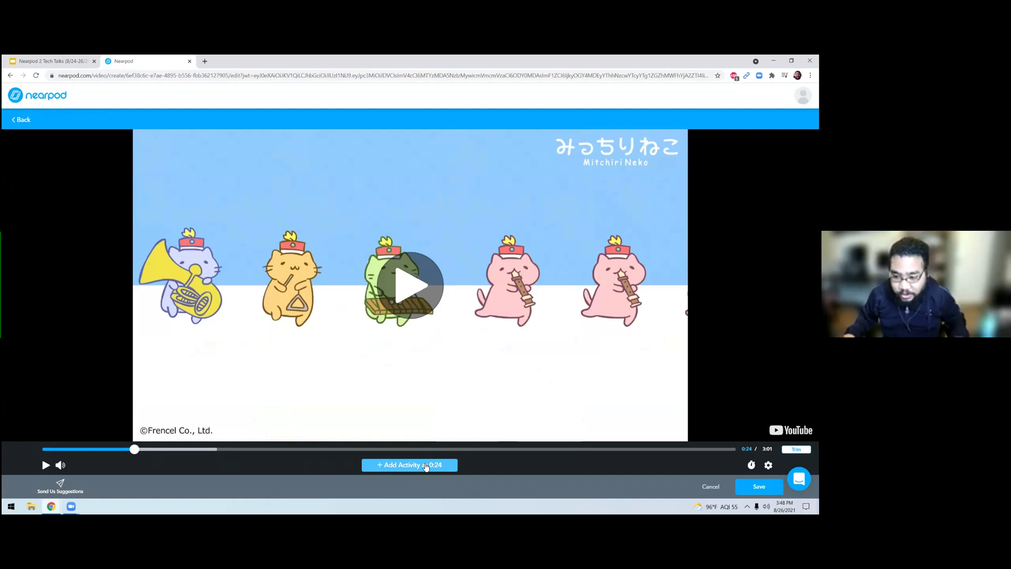
{"action": "left_click", "coordinate": [425, 465]}
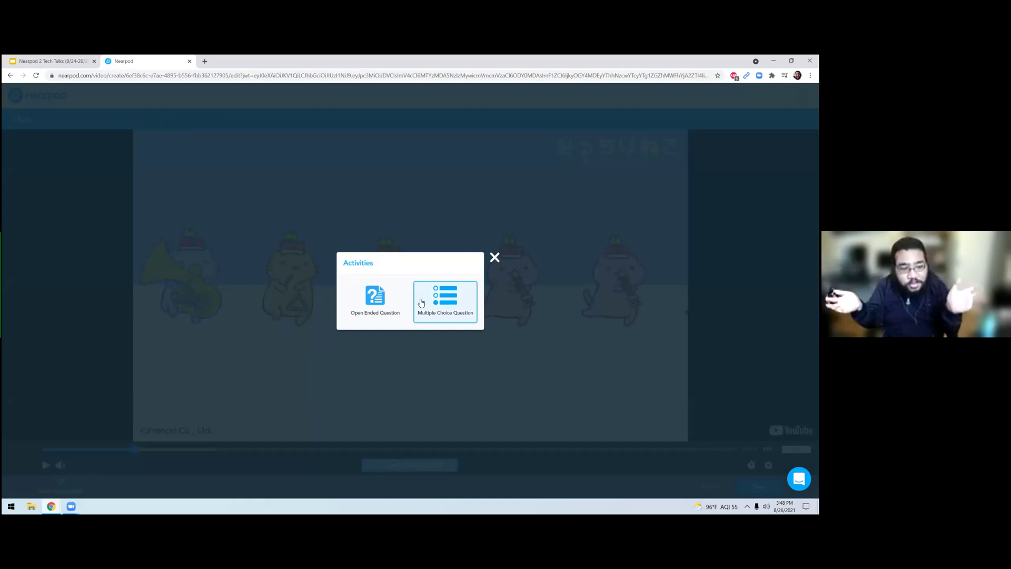
{"action": "left_click", "coordinate": [387, 302]}
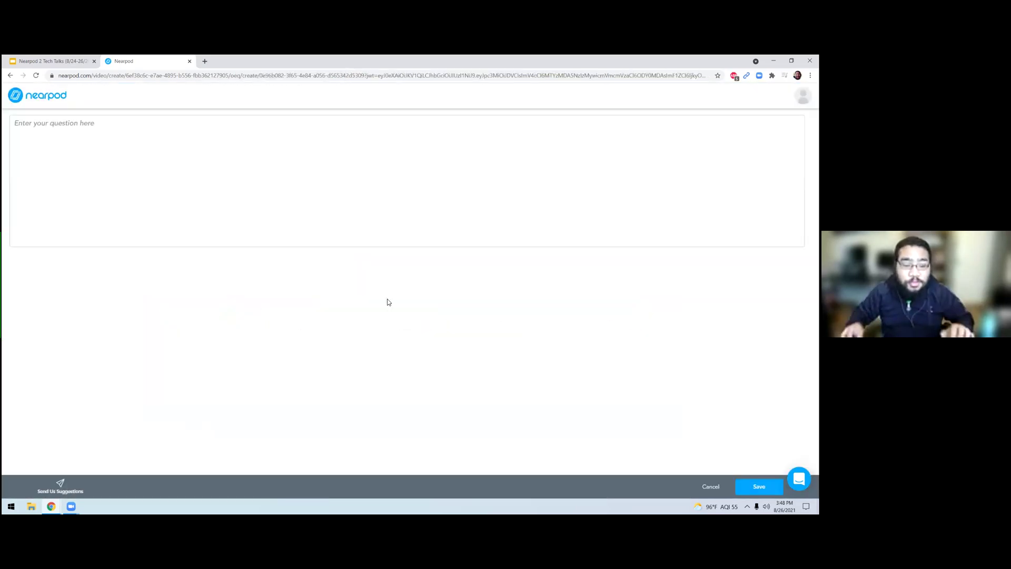
{"action": "left_click", "coordinate": [205, 183]}
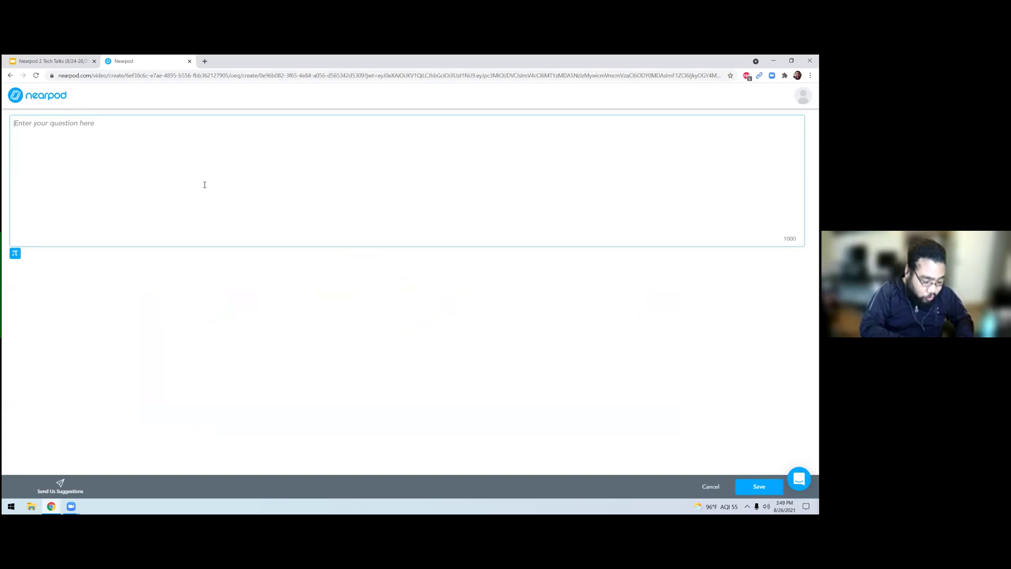
{"action": "type", "text": "W"}
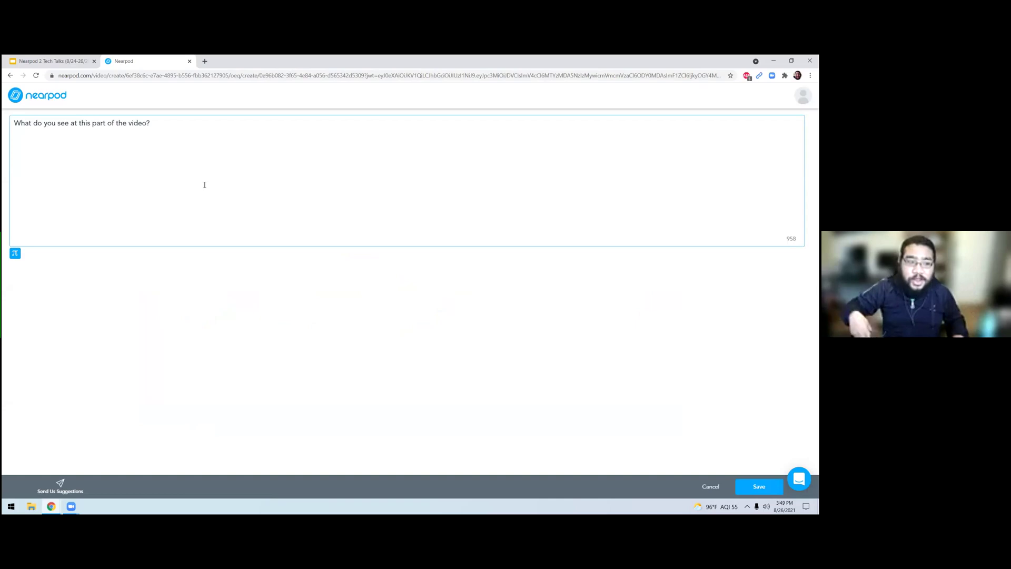
{"action": "left_click", "coordinate": [132, 258]}
{"action": "left_click", "coordinate": [59, 198]}
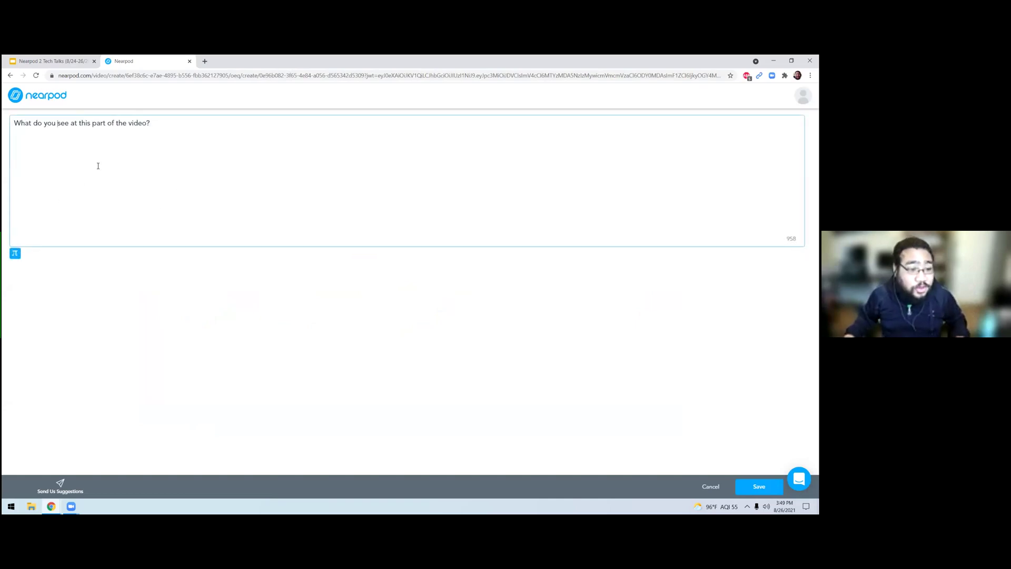
Look through the math symbol sets, including exponents, operators and equations, and save the open-ended question
{"action": "left_click", "coordinate": [14, 256]}
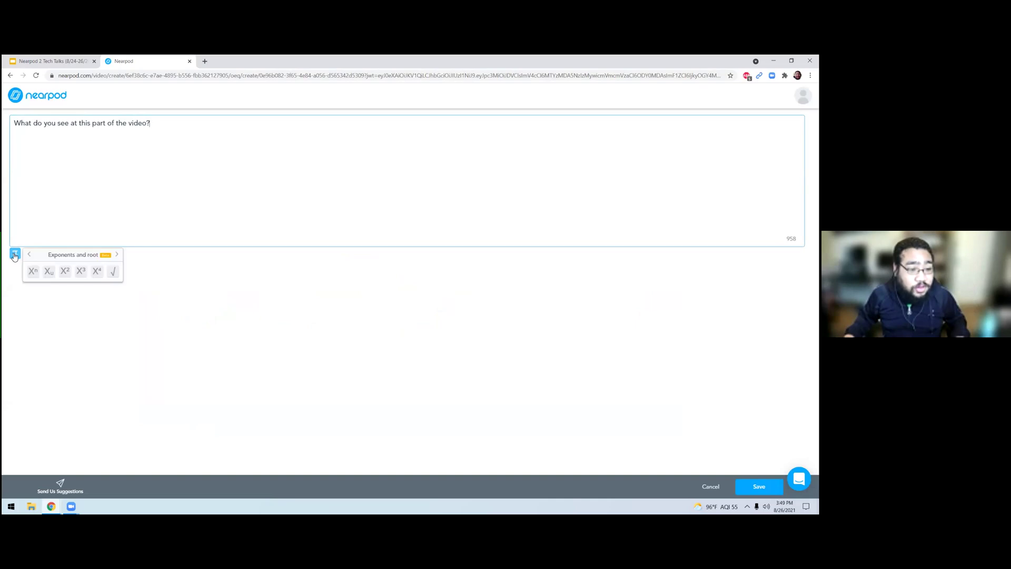
{"action": "left_click", "coordinate": [117, 256]}
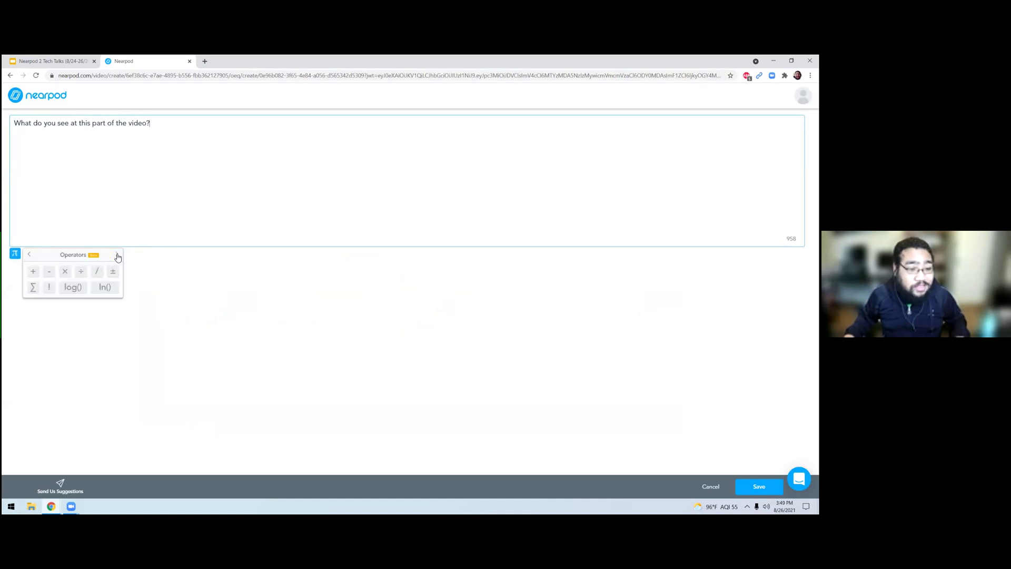
{"action": "left_click", "coordinate": [117, 256]}
{"action": "left_click", "coordinate": [117, 255]}
{"action": "left_click", "coordinate": [117, 255]}
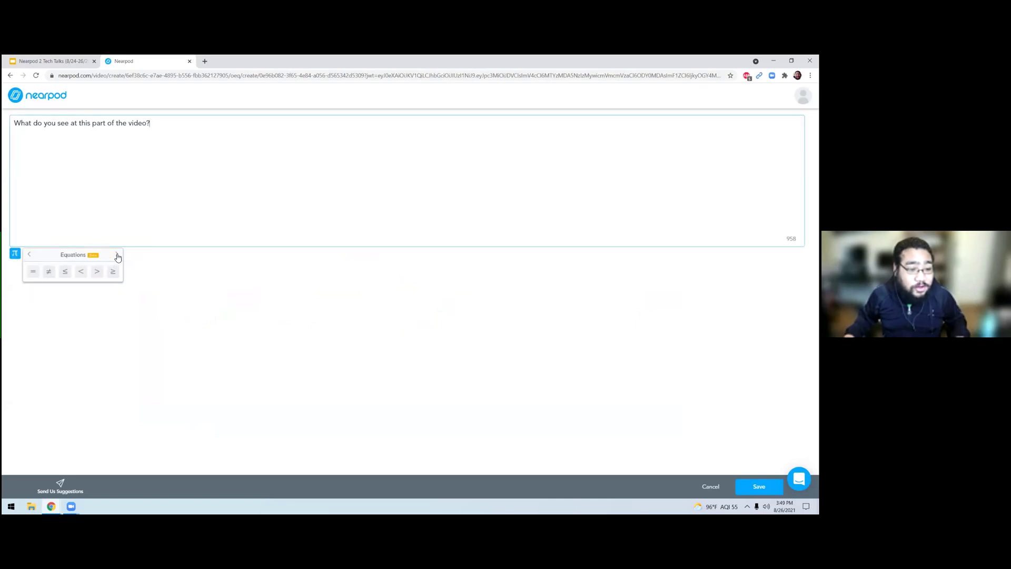
{"action": "left_click", "coordinate": [759, 486]}
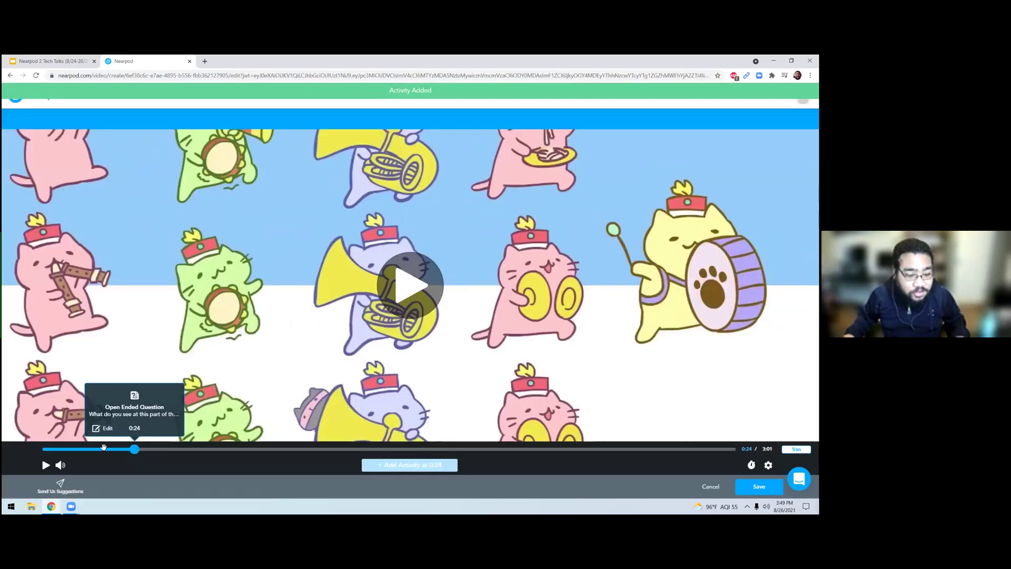
Move the video's playback position to 0:11 and to near its end, and cancel the video edit, discarding the changes
{"action": "left_click", "coordinate": [85, 449]}
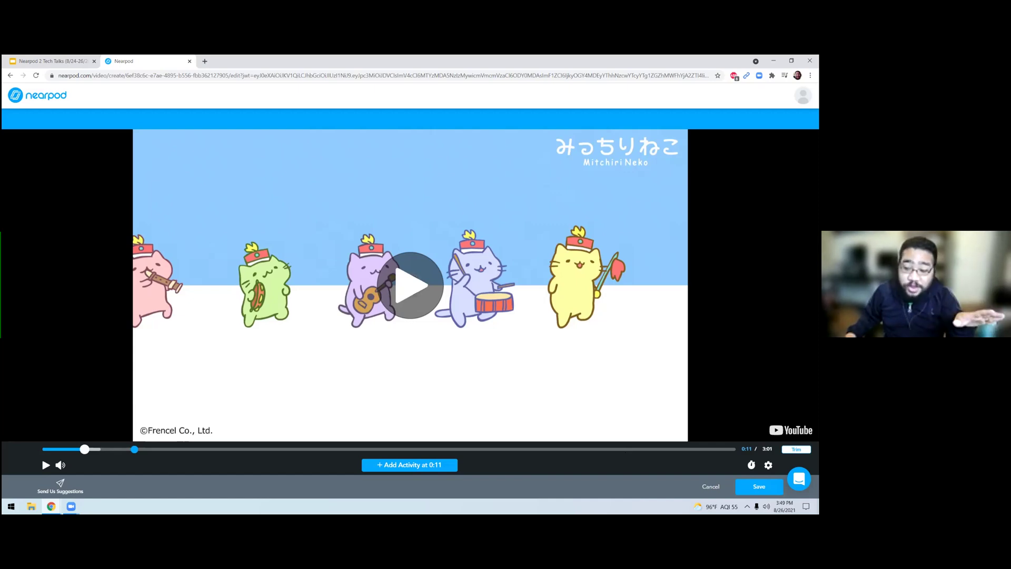
{"action": "left_click_drag", "start_coordinate": [84, 449], "coordinate": [732, 449]}
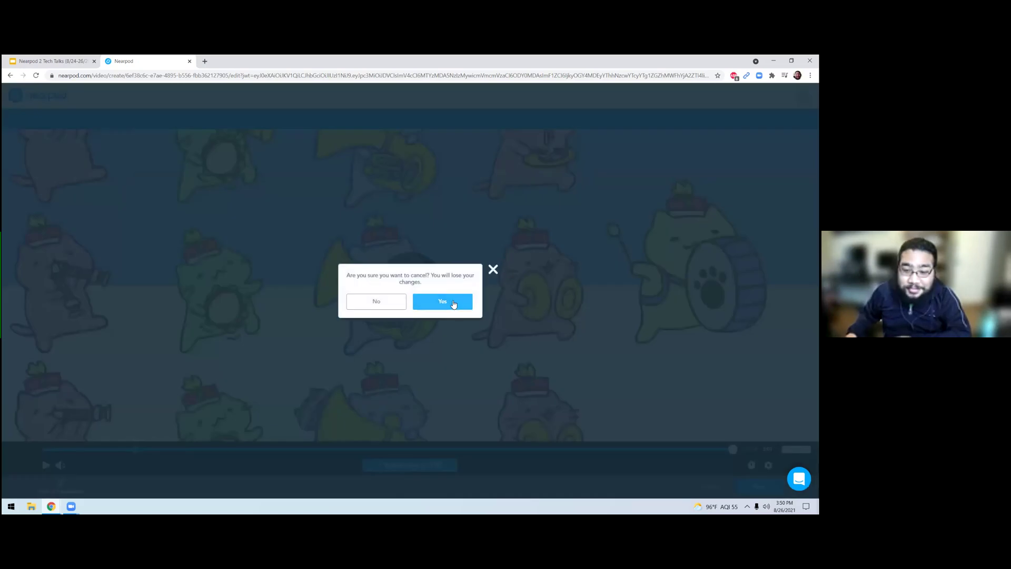
{"action": "left_click", "coordinate": [454, 305]}
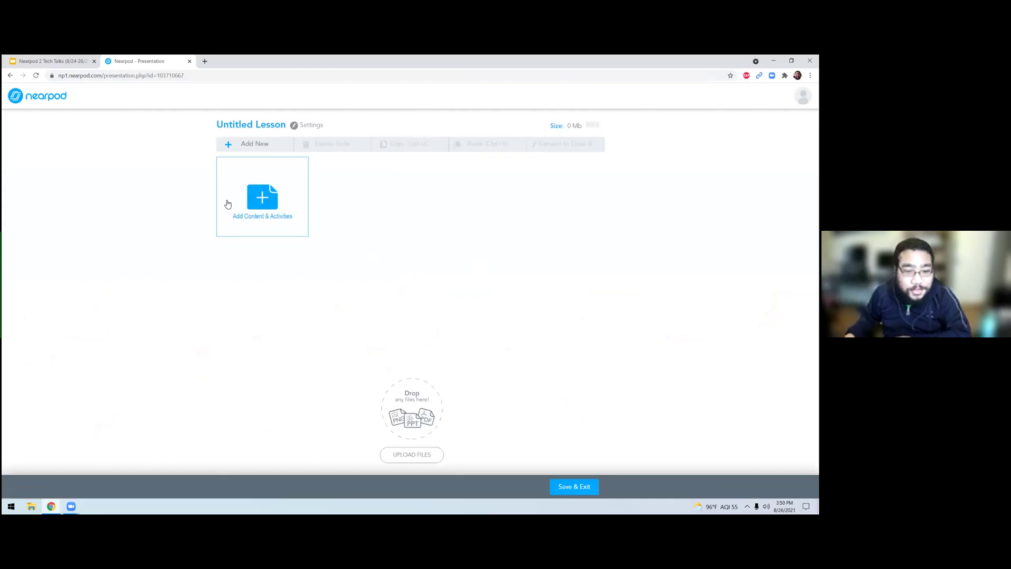
Start adding Web Content to the lesson and highlight the reminder that some websites might be blocked by the school
{"action": "left_click", "coordinate": [247, 145]}
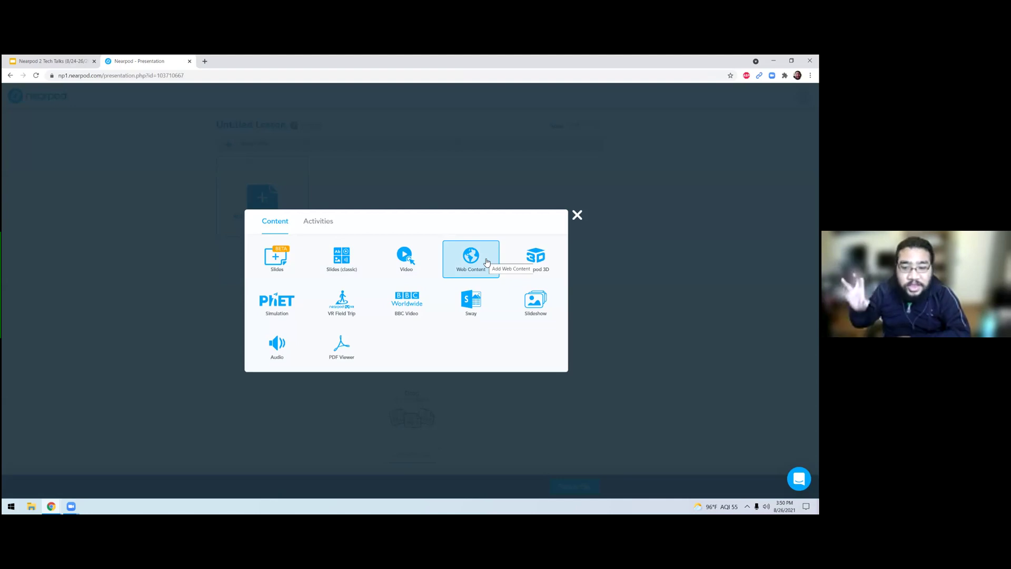
{"action": "left_click", "coordinate": [487, 261]}
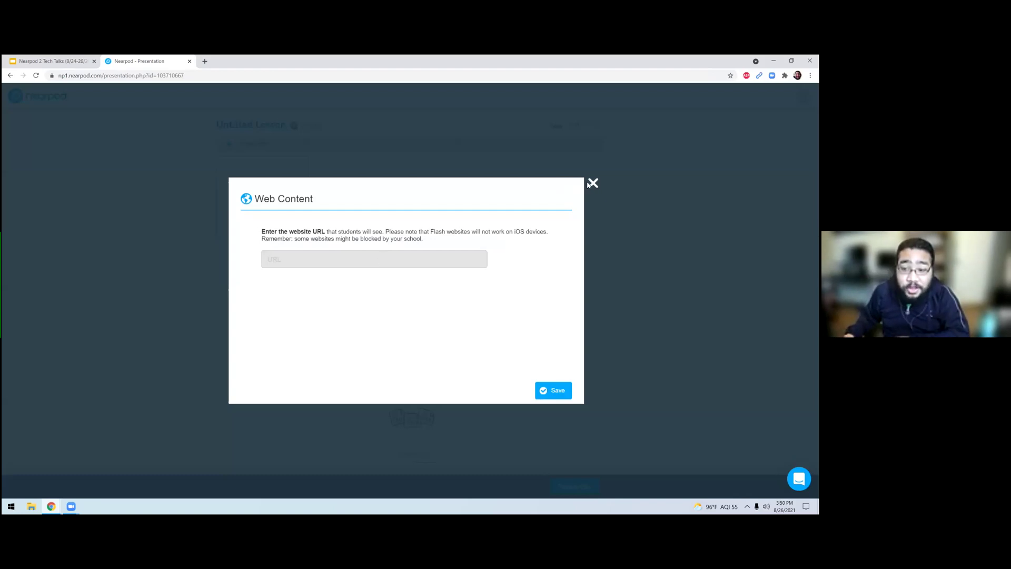
{"action": "left_click_drag", "start_coordinate": [431, 242], "coordinate": [253, 245]}
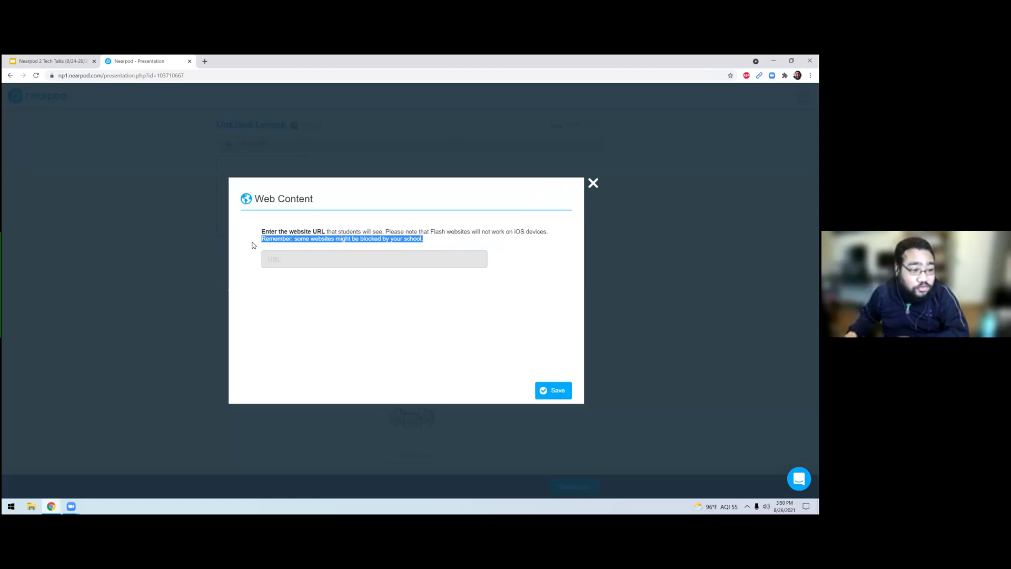
Leave Web Content without adding it and select the Full Body model from the Nearpod 3D Staff Picks
{"action": "left_click", "coordinate": [593, 183]}
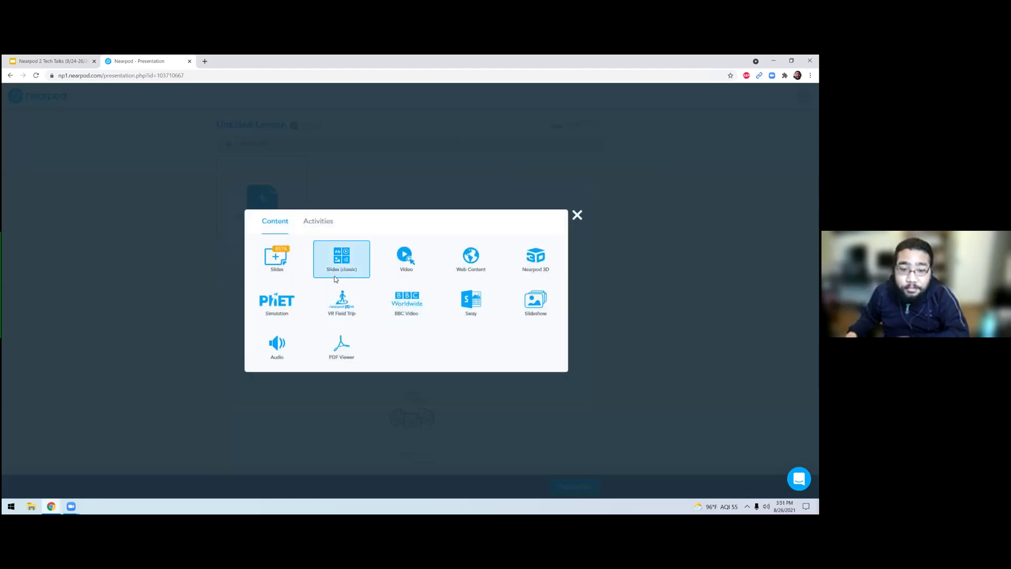
{"action": "left_click", "coordinate": [538, 256]}
{"action": "scroll", "coordinate": [411, 283], "scroll_direction": "down", "scroll_amount": 3}
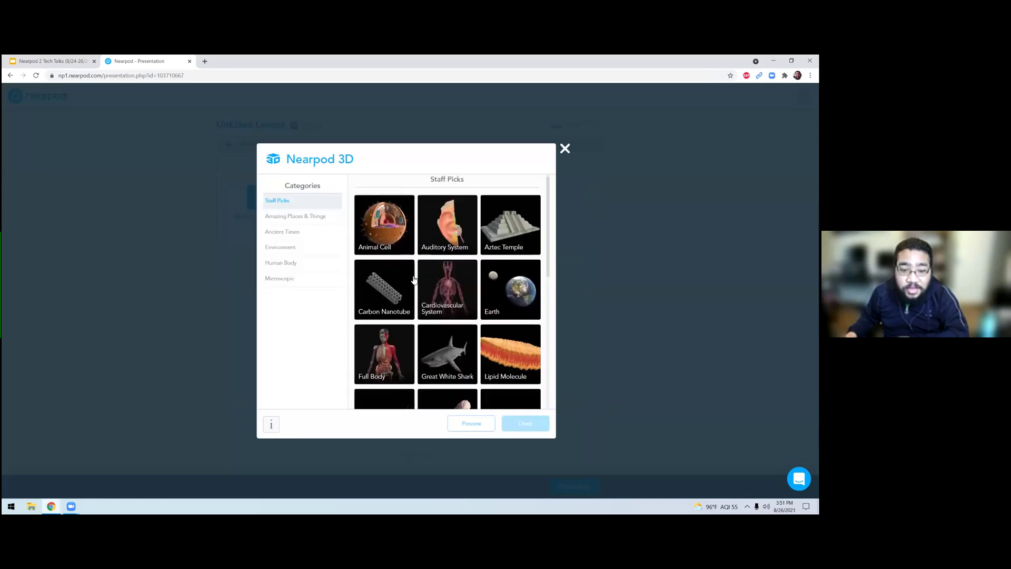
{"action": "scroll", "coordinate": [411, 283], "scroll_direction": "down", "scroll_amount": 1}
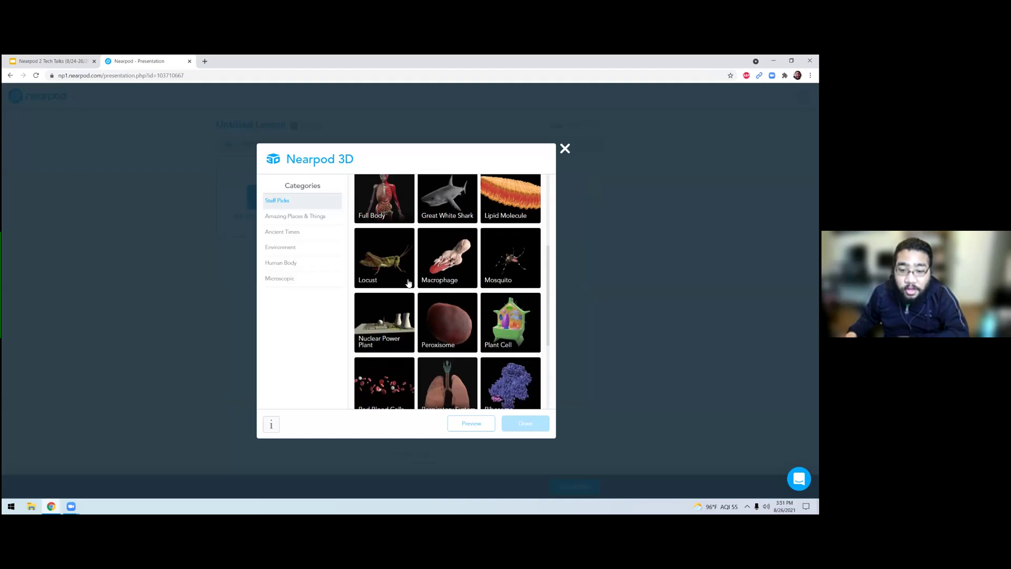
{"action": "scroll", "coordinate": [408, 284], "scroll_direction": "up", "scroll_amount": 1}
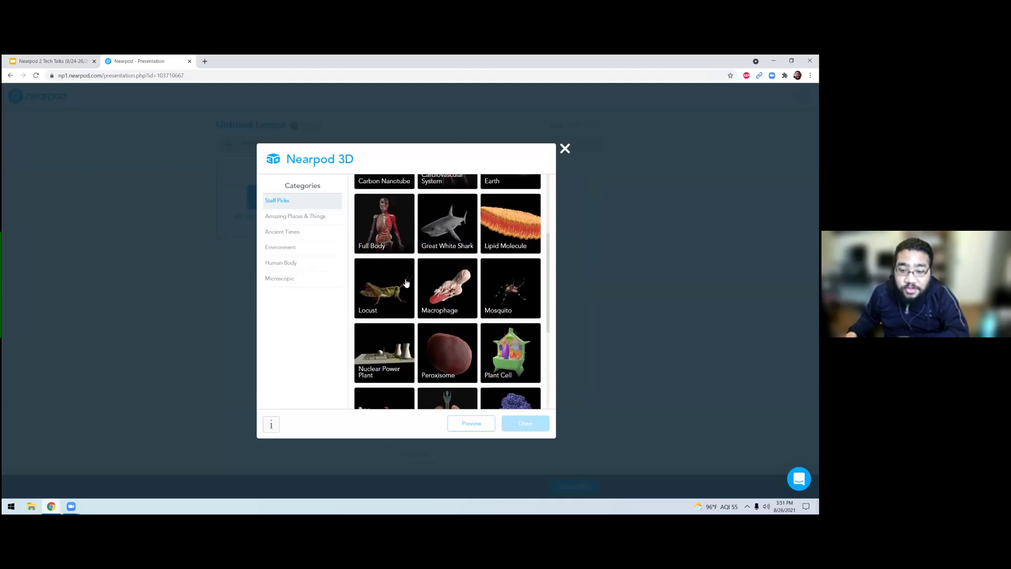
{"action": "scroll", "coordinate": [406, 283], "scroll_direction": "up", "scroll_amount": 1}
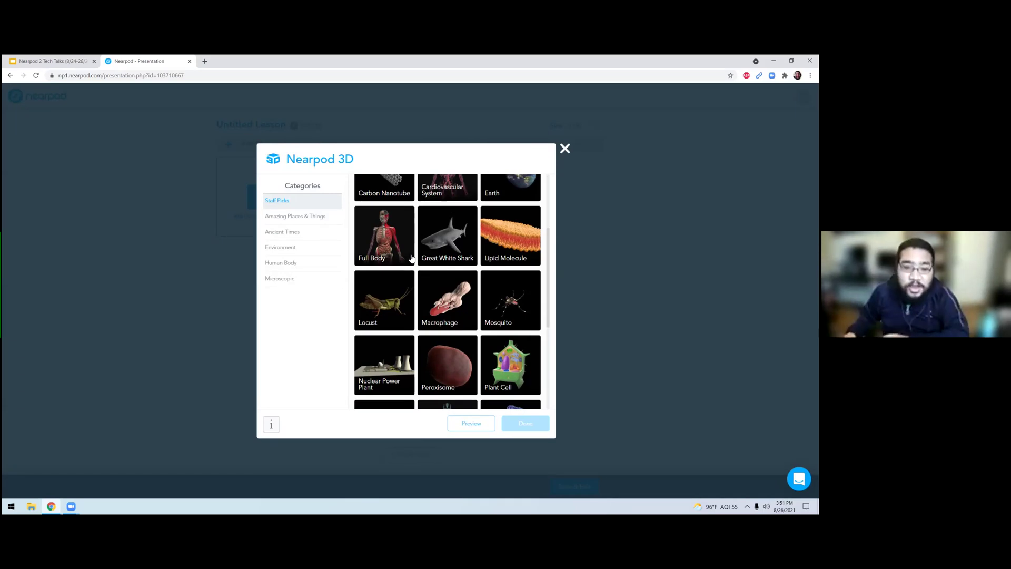
{"action": "left_click", "coordinate": [392, 246]}
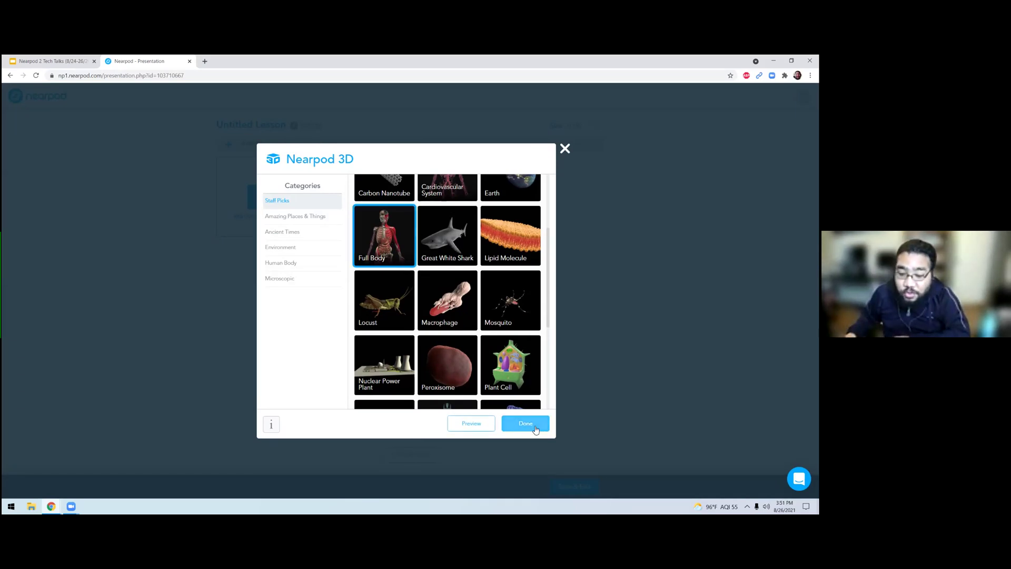
Preview the Full Body model, rotate it, check the camera controls help, and shift the model within the preview
{"action": "left_click", "coordinate": [484, 429]}
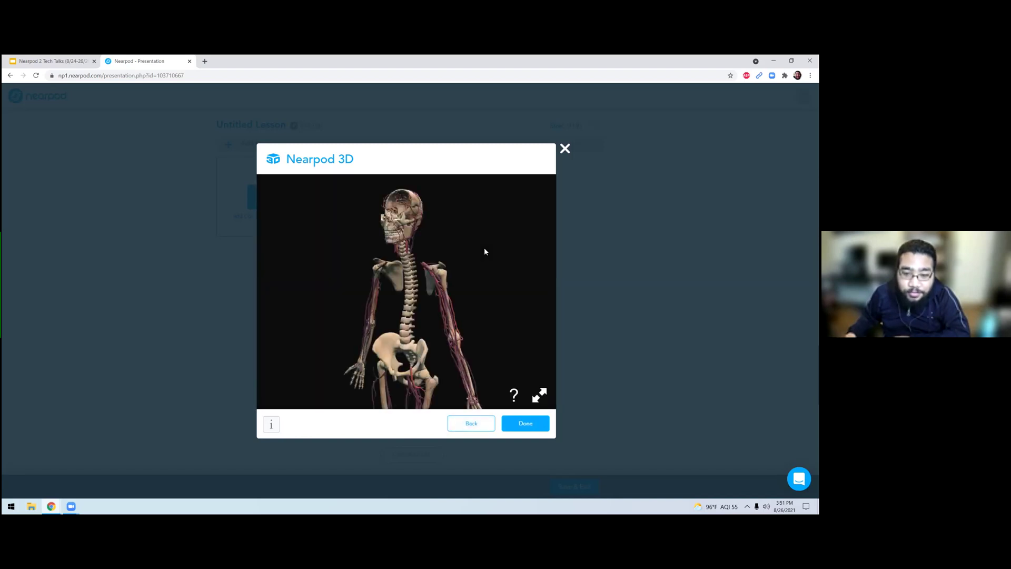
{"action": "left_click_drag", "start_coordinate": [402, 306], "coordinate": [495, 353]}
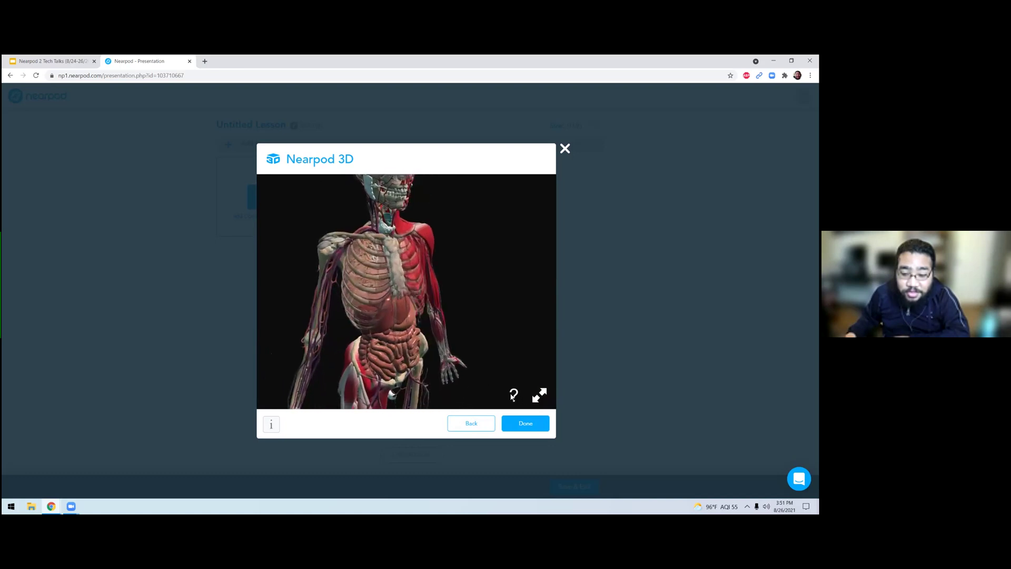
{"action": "left_click", "coordinate": [514, 396]}
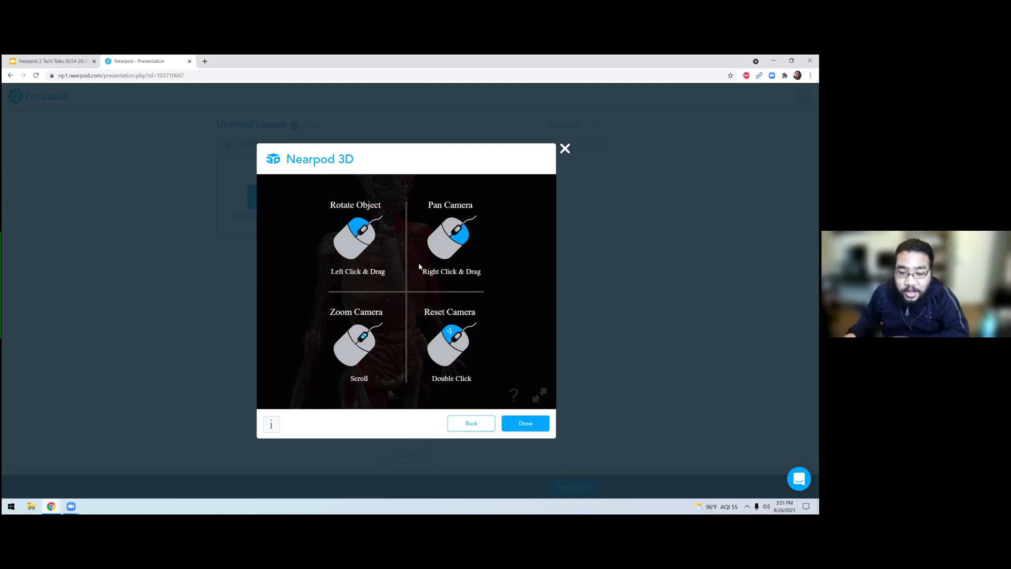
{"action": "left_click", "coordinate": [542, 307]}
{"action": "left_click_drag", "start_coordinate": [474, 295], "coordinate": [440, 292]}
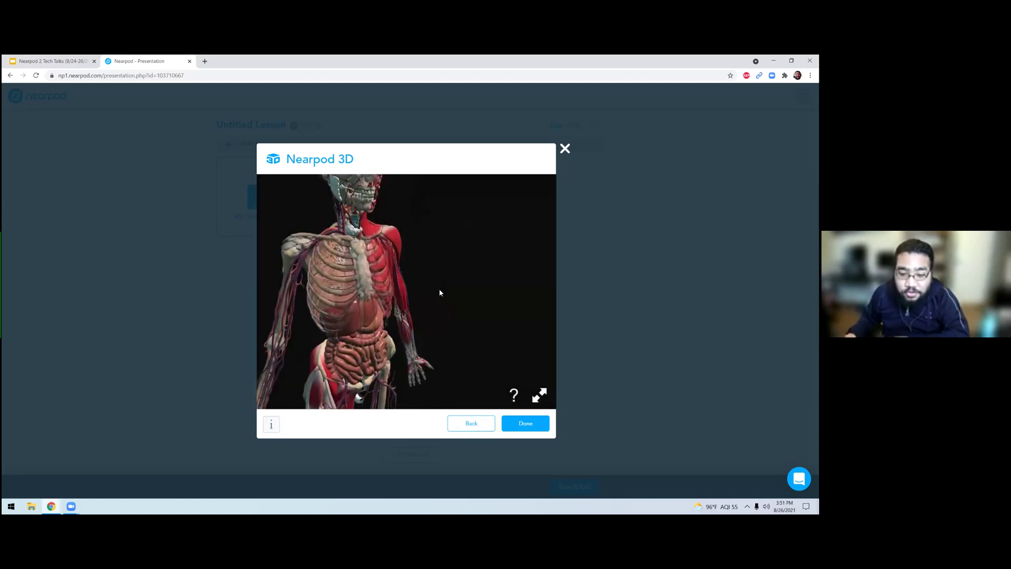
Inspect the Full Body model in full screen, return to the preview, and add the model to the lesson
{"action": "left_click", "coordinate": [537, 396]}
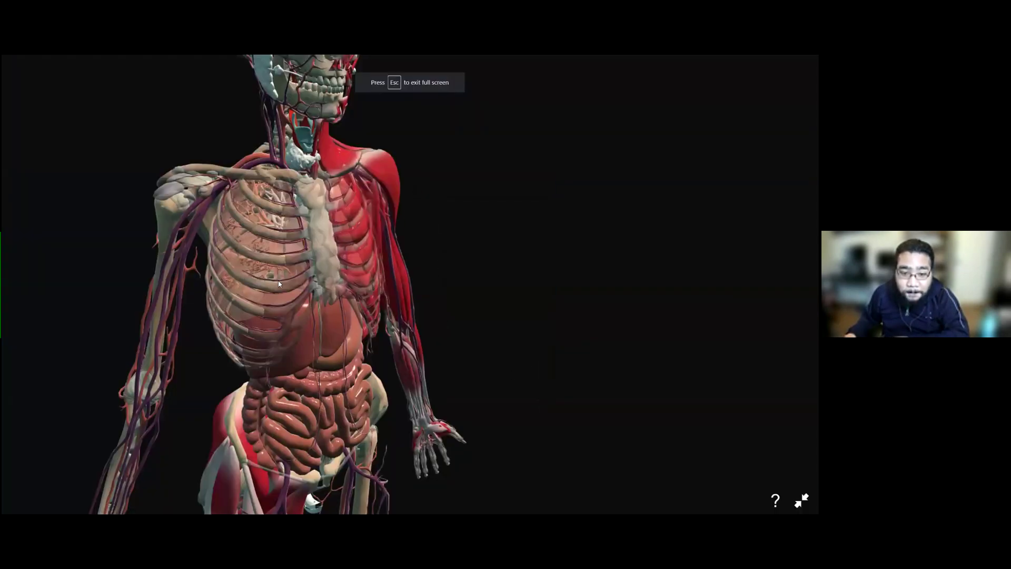
{"action": "left_click_drag", "start_coordinate": [393, 327], "coordinate": [463, 330]}
{"action": "key", "text": "Escape"}
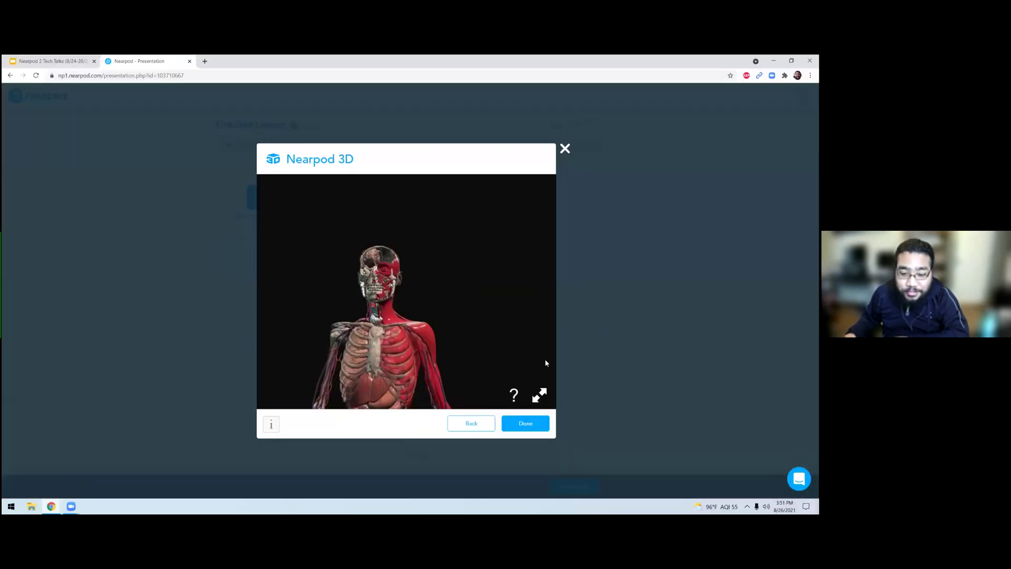
{"action": "left_click", "coordinate": [526, 424]}
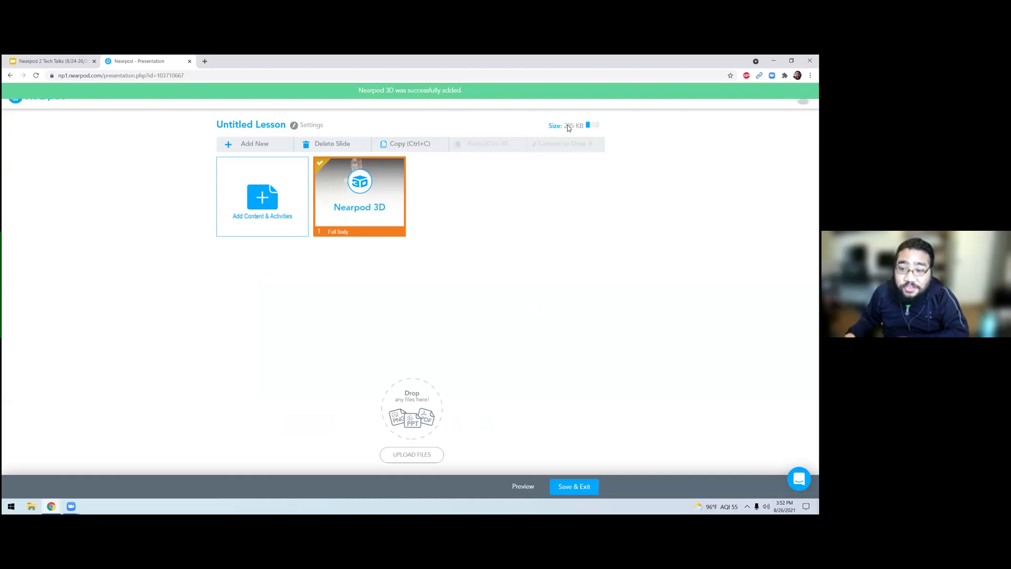
{"action": "left_click", "coordinate": [518, 241]}
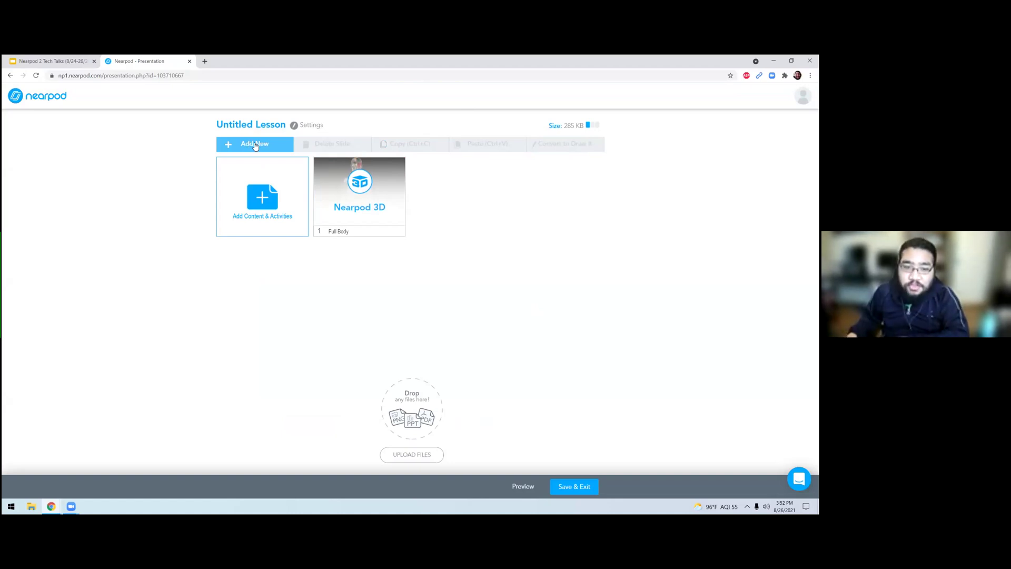
Start adding a VR Field Trip, search destinations for "washington dc", and select Washington DC Lincoln Memorial And Mall
{"action": "left_click", "coordinate": [255, 146]}
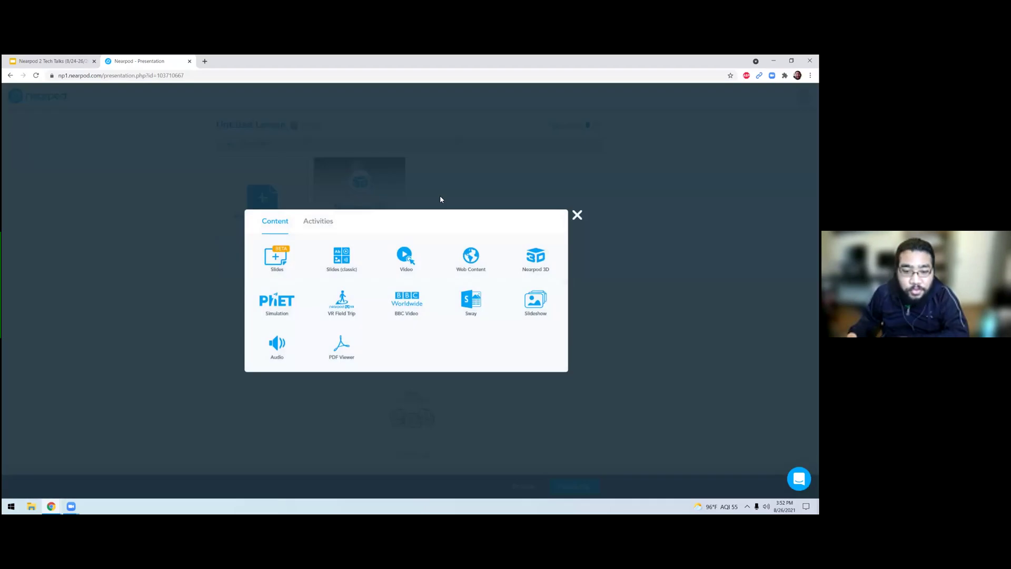
{"action": "left_click", "coordinate": [353, 304]}
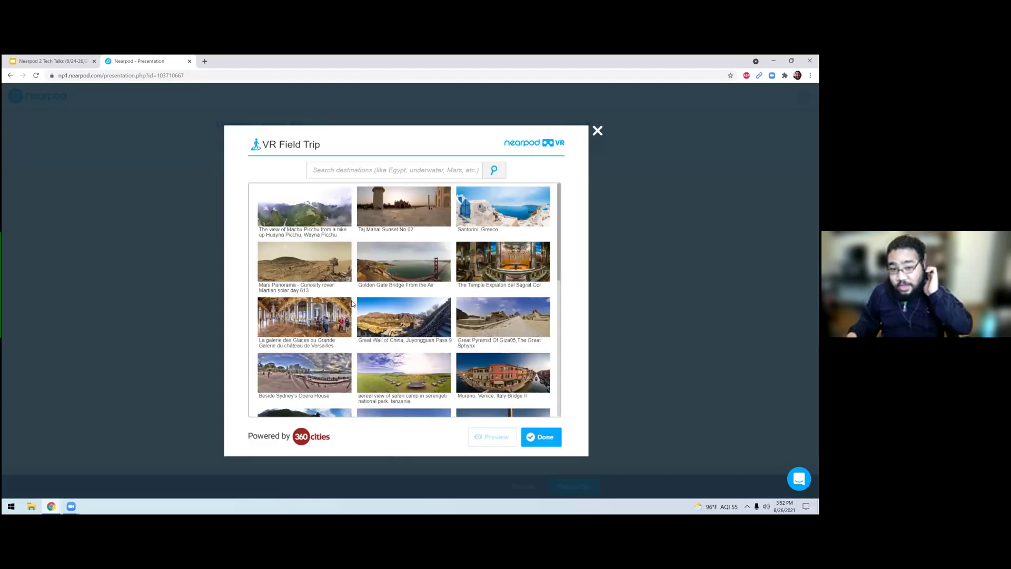
{"action": "left_click", "coordinate": [378, 170]}
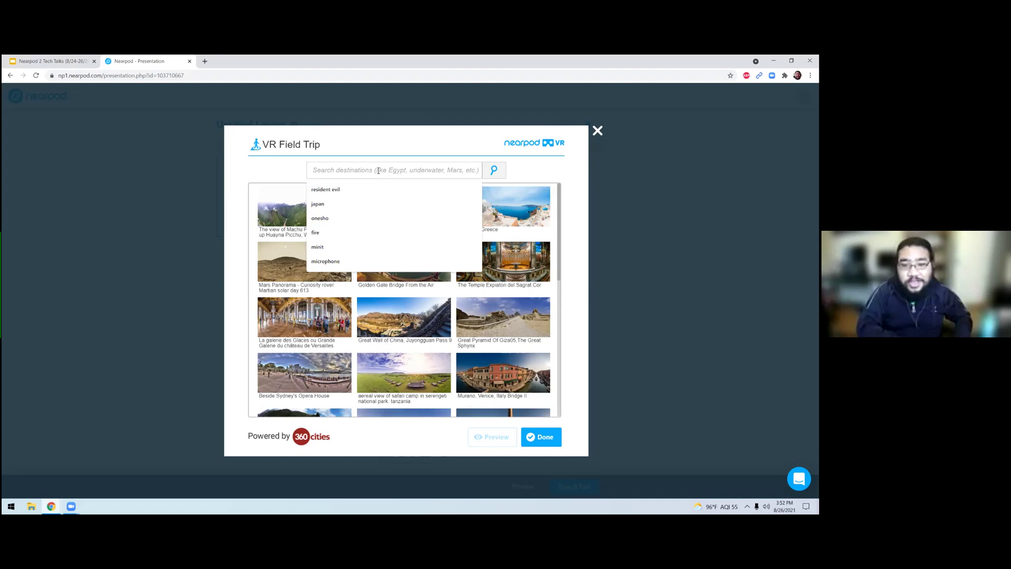
{"action": "type", "text": "was"}
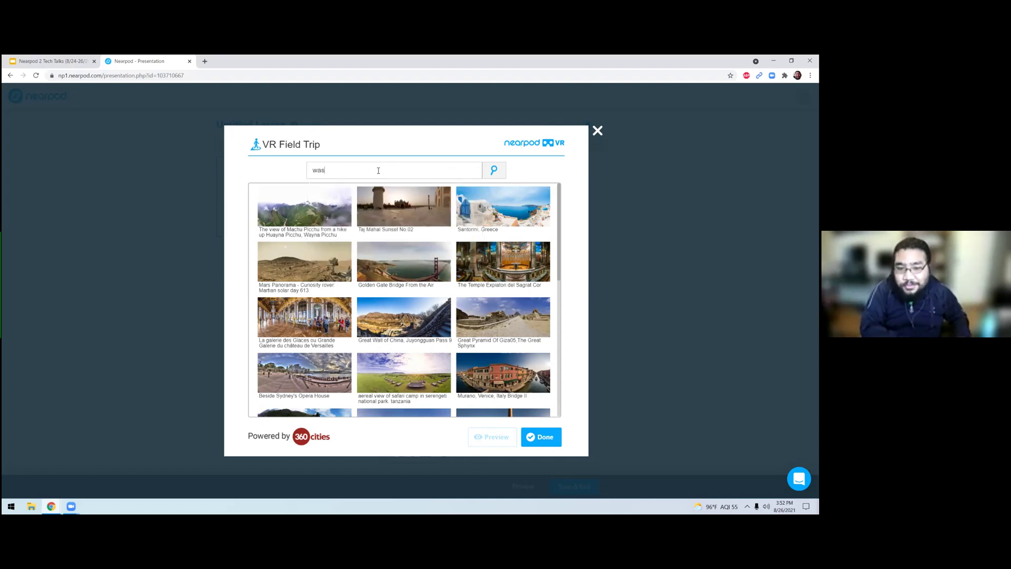
{"action": "type", "text": "hington dc"}
{"action": "key", "text": "Return"}
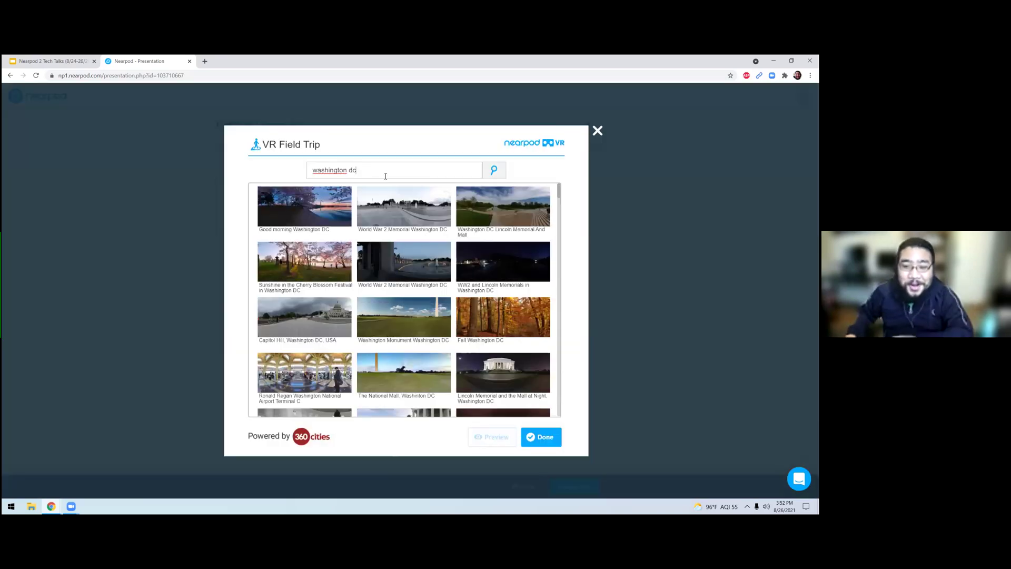
{"action": "left_click", "coordinate": [512, 216]}
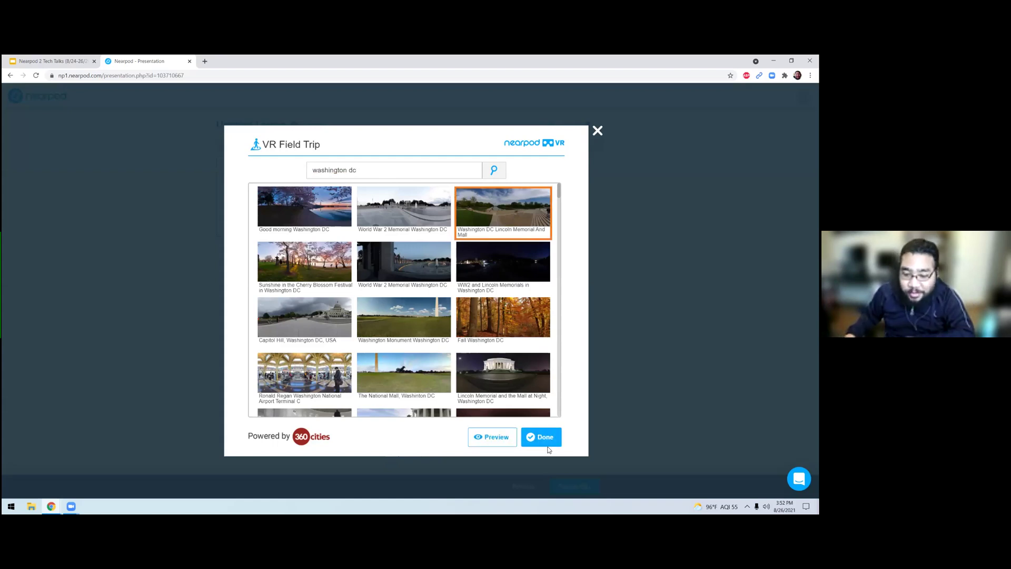
Preview the Lincoln Memorial field trip, including its VR view, and add it to the lesson
{"action": "left_click", "coordinate": [491, 441]}
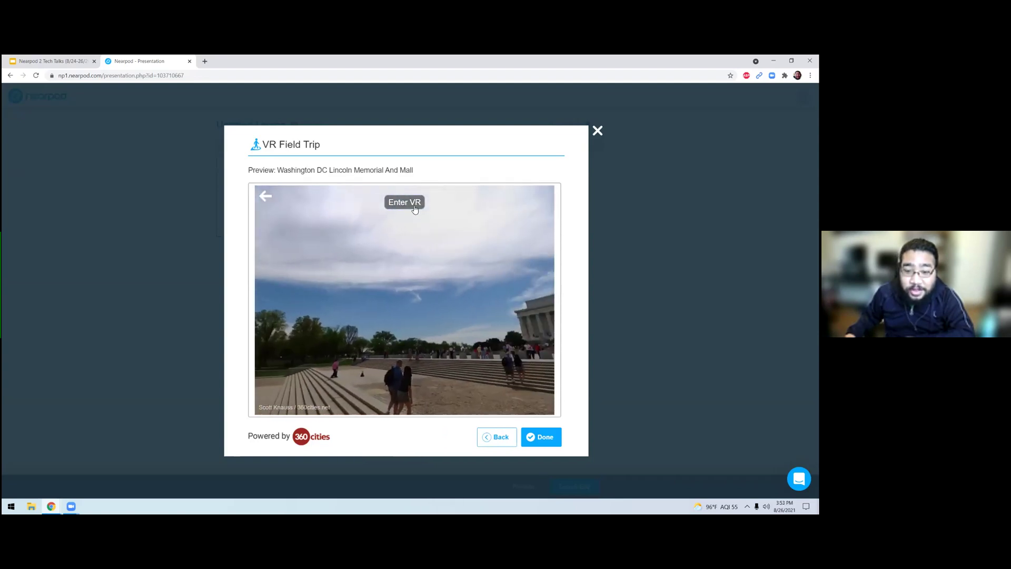
{"action": "left_click", "coordinate": [414, 210]}
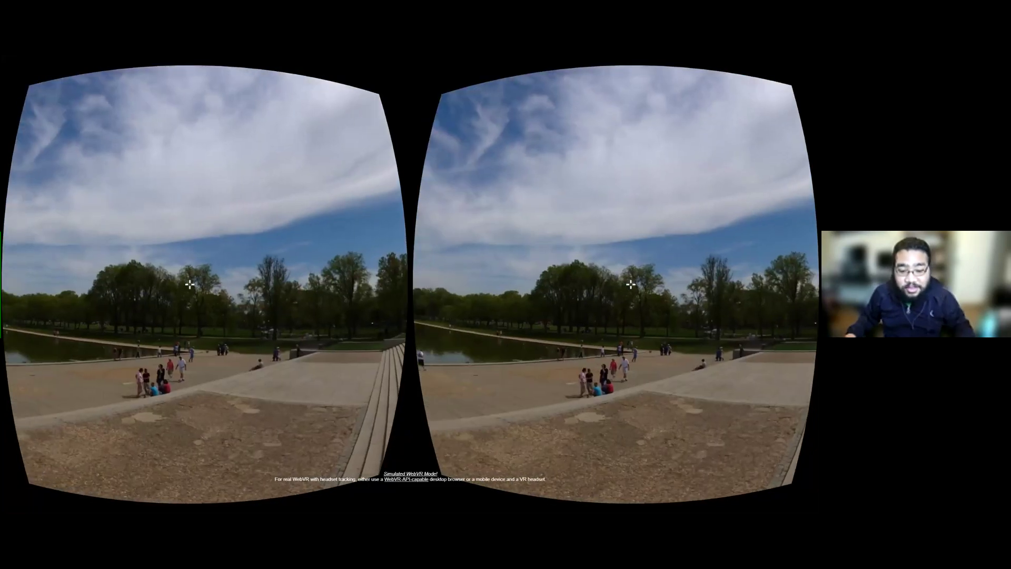
{"action": "key", "text": "Escape"}
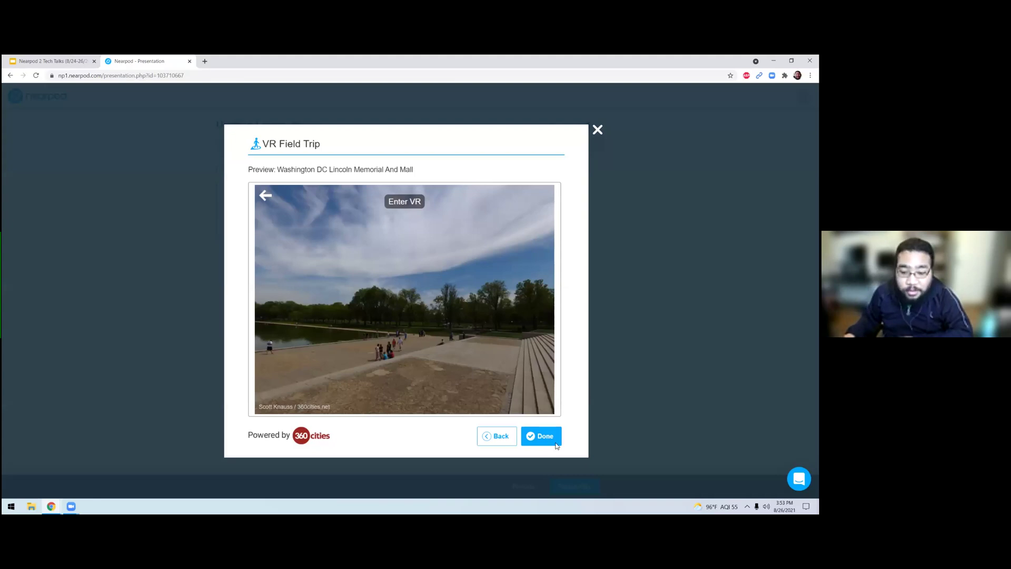
{"action": "left_click", "coordinate": [532, 431]}
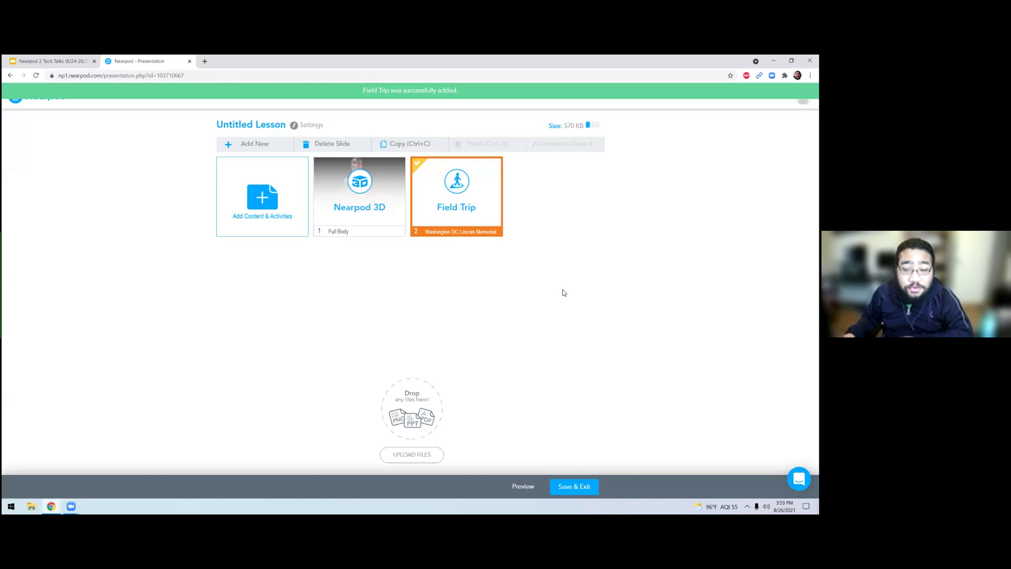
Deselect the field trip slide and highlight the lesson's size value to point it out
{"action": "left_click", "coordinate": [590, 252]}
{"action": "left_click_drag", "start_coordinate": [566, 127], "coordinate": [586, 126]}
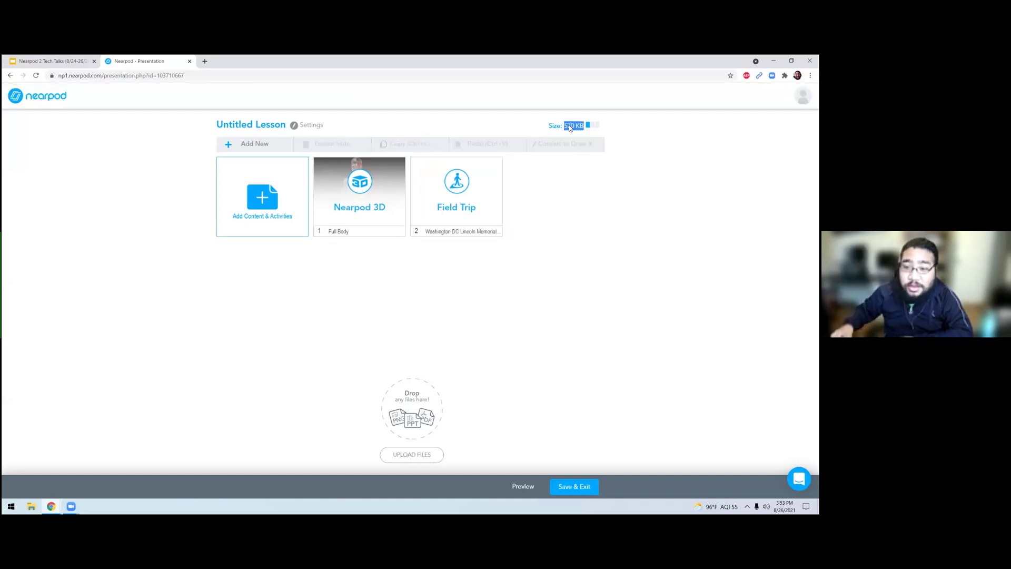
{"action": "left_click", "coordinate": [574, 246]}
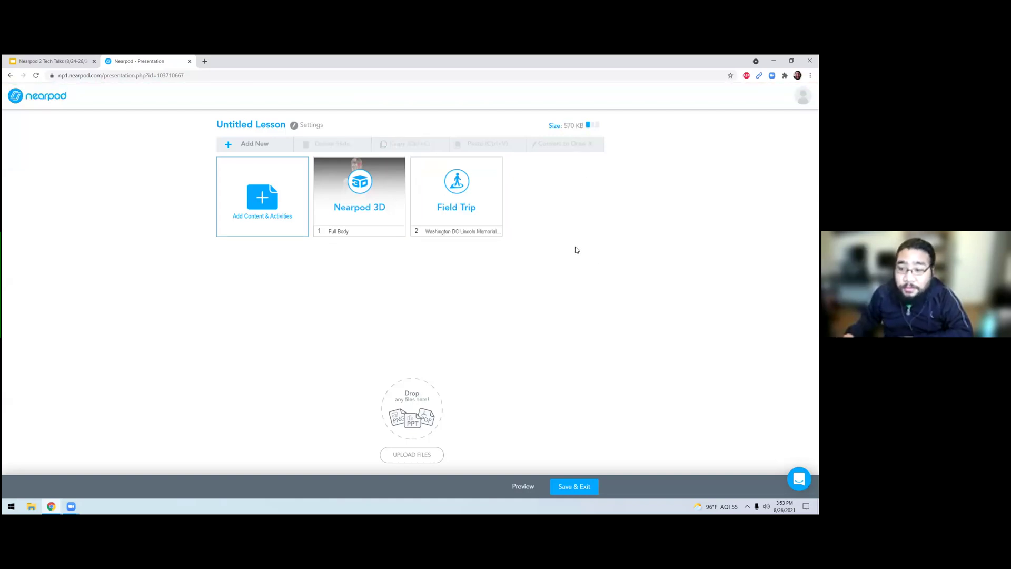
Start adding a BBC Video and look through the whole Staff Picks list
{"action": "left_click", "coordinate": [244, 146]}
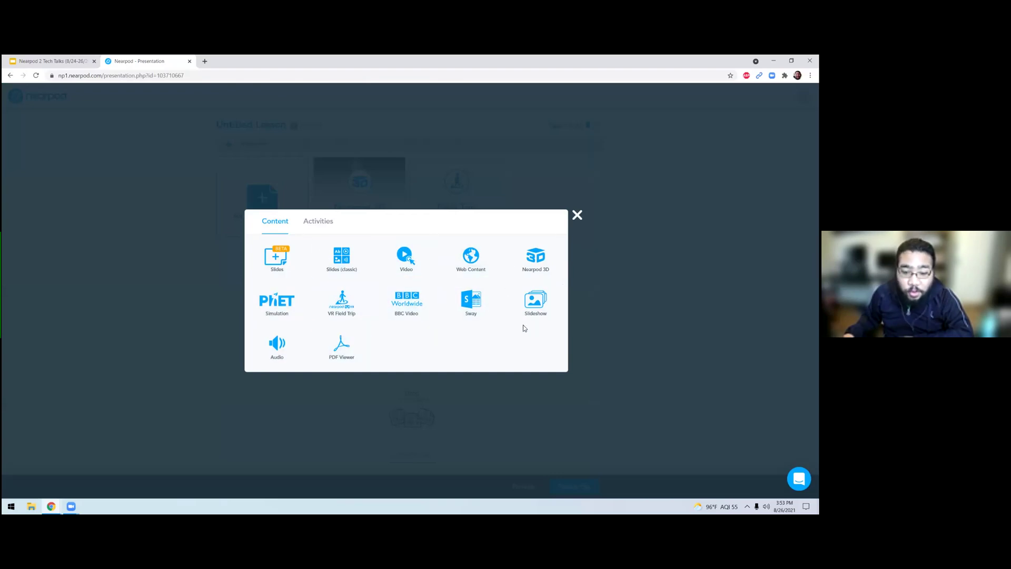
{"action": "left_click", "coordinate": [422, 309]}
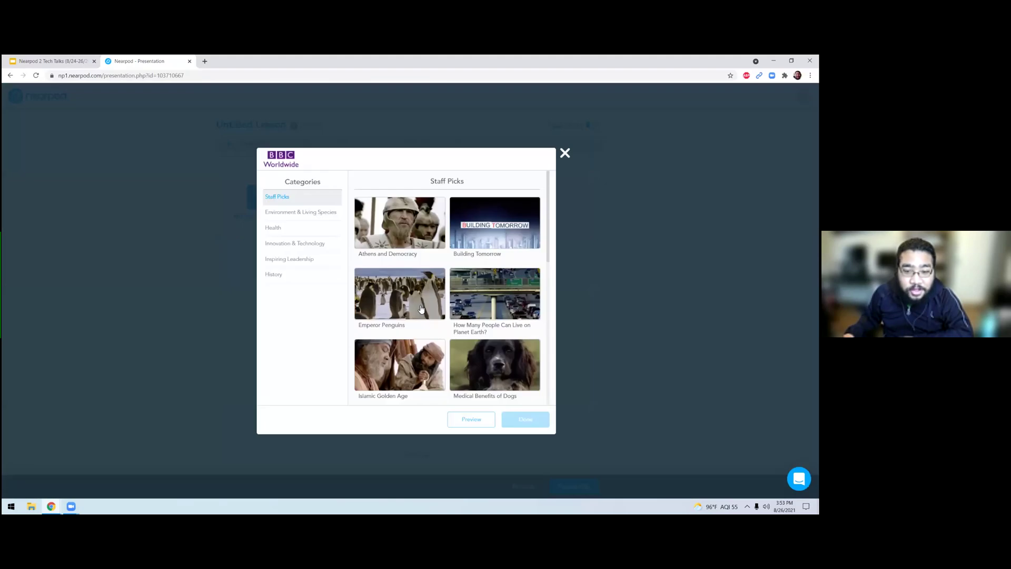
{"action": "scroll", "coordinate": [431, 308], "scroll_direction": "down", "scroll_amount": 1}
{"action": "scroll", "coordinate": [430, 307], "scroll_direction": "down", "scroll_amount": 3}
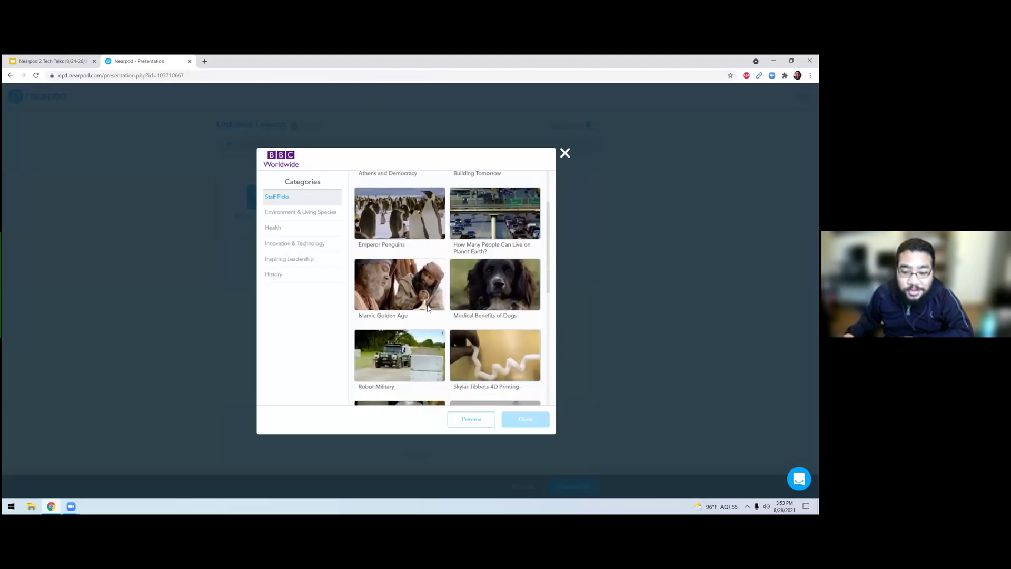
{"action": "scroll", "coordinate": [431, 310], "scroll_direction": "down", "scroll_amount": 3}
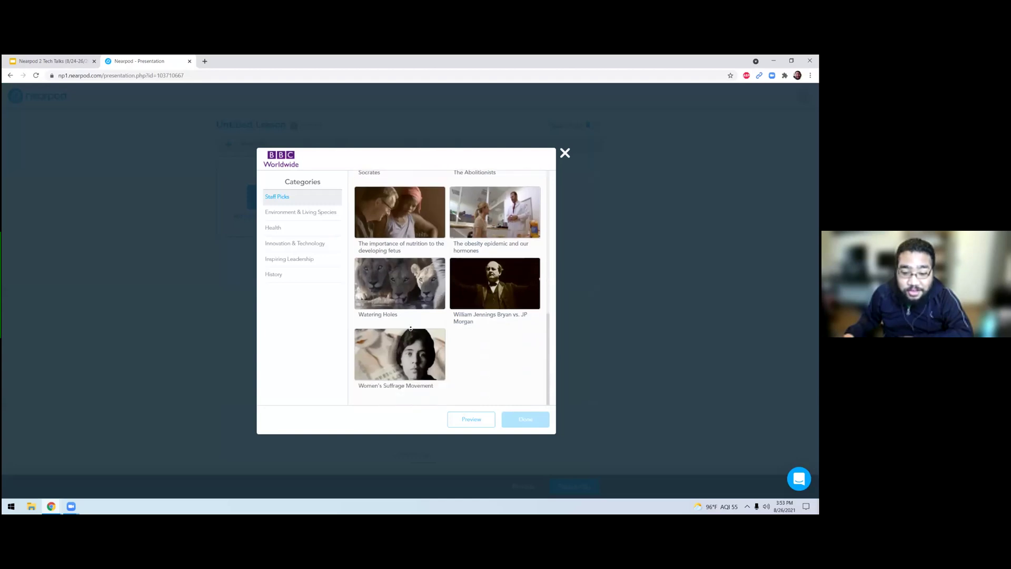
{"action": "scroll", "coordinate": [406, 316], "scroll_direction": "up", "scroll_amount": 10}
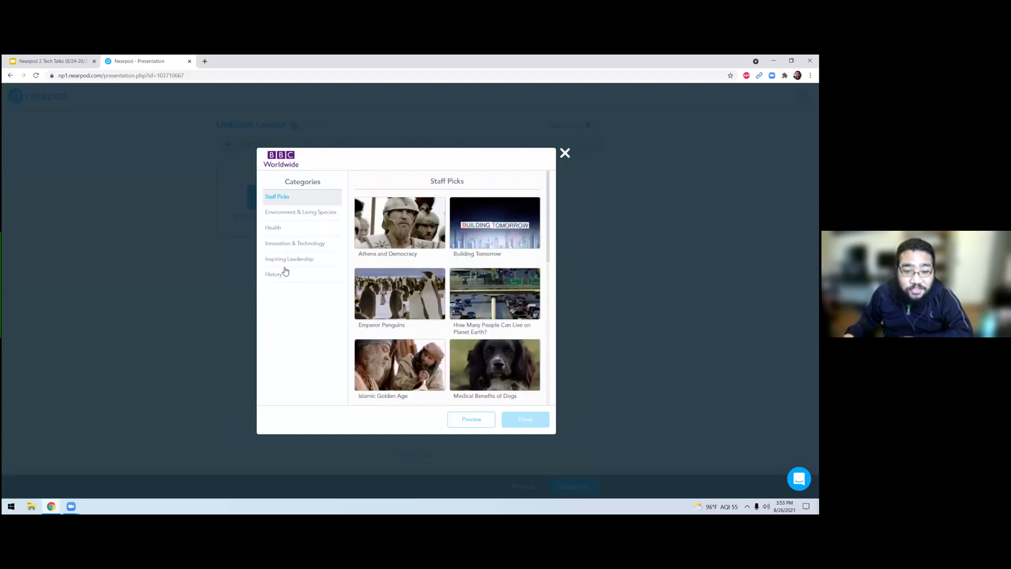
Look at the Innovation & Technology and History video categories, and return to the lesson without adding a video
{"action": "left_click", "coordinate": [291, 244]}
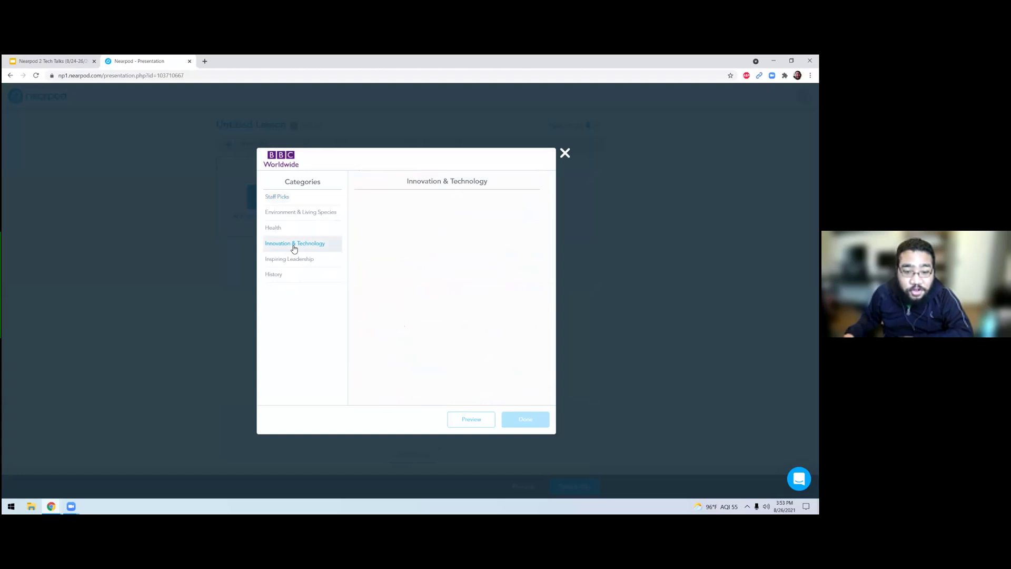
{"action": "left_click", "coordinate": [287, 276]}
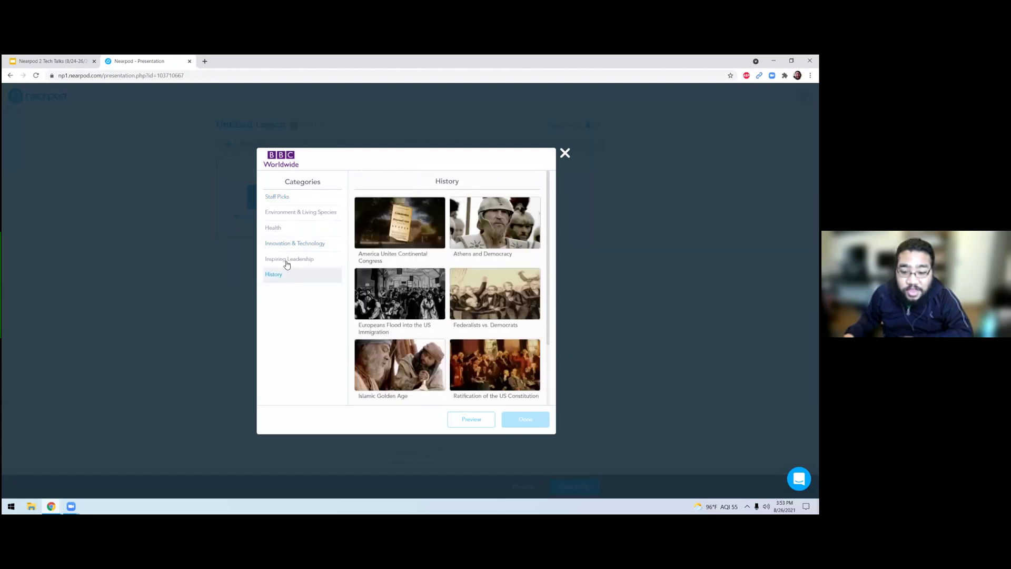
{"action": "left_click", "coordinate": [565, 154]}
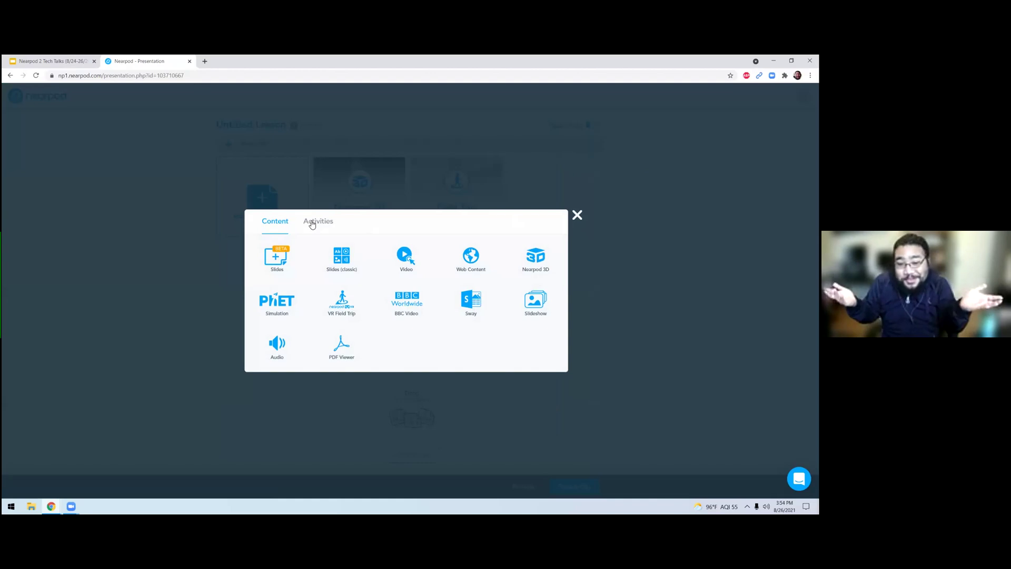
{"action": "left_click", "coordinate": [578, 216]}
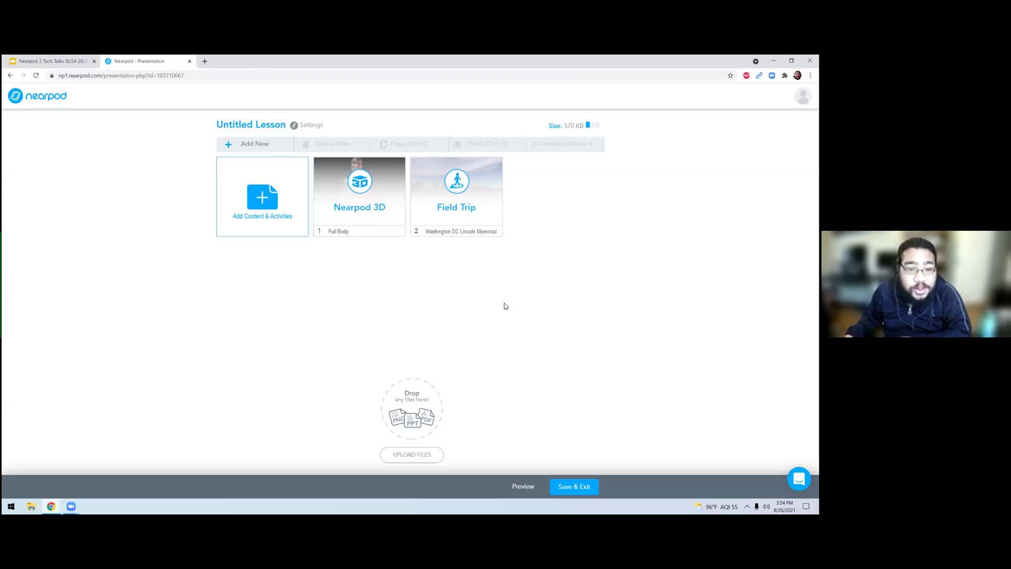
Leave the editor for My Lessons, save the changes to Untitled Lesson and launch it as a Student-Paced session
{"action": "left_click", "coordinate": [40, 99]}
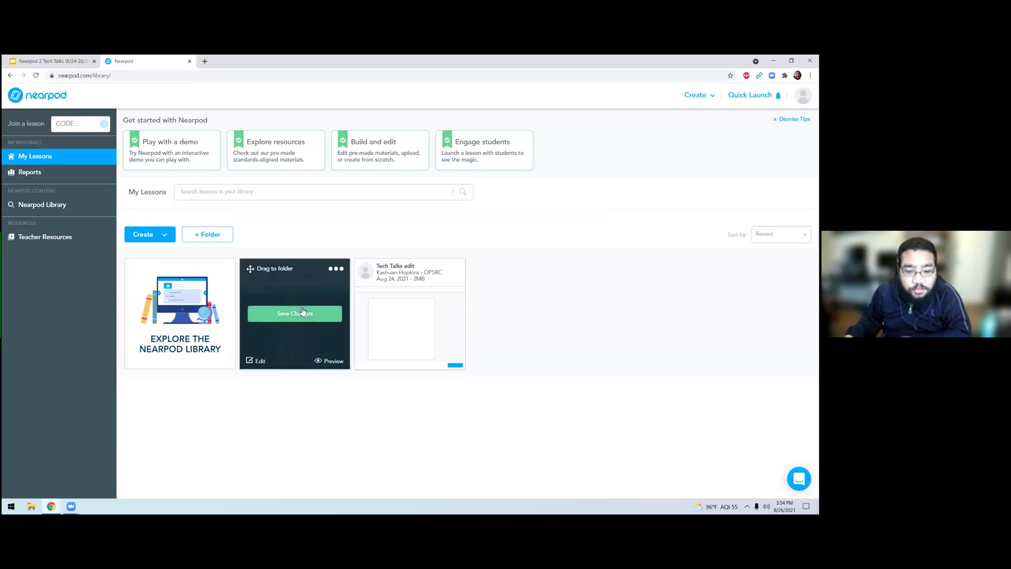
{"action": "left_click", "coordinate": [292, 316]}
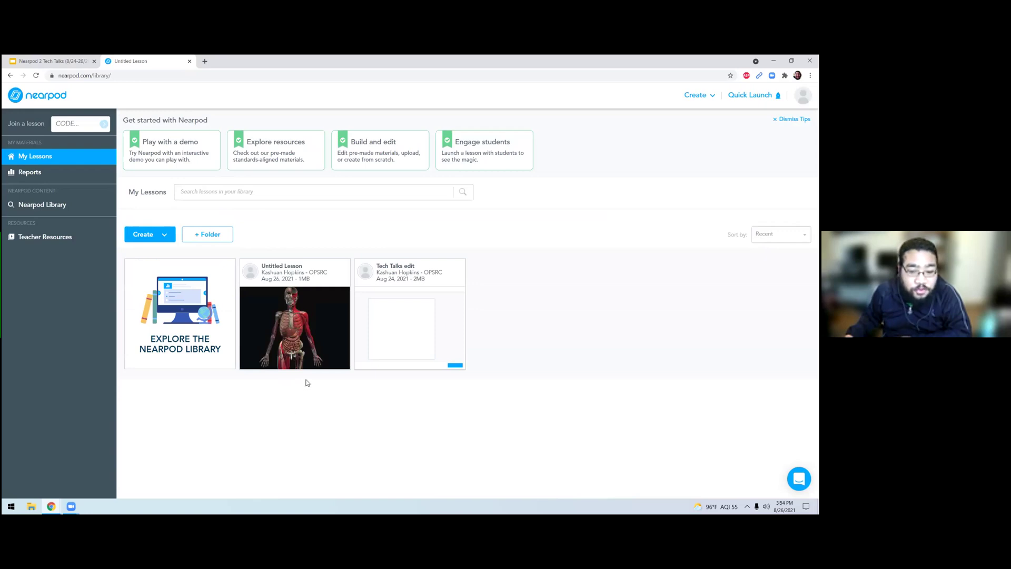
{"action": "mouse_move", "coordinate": [330, 344]}
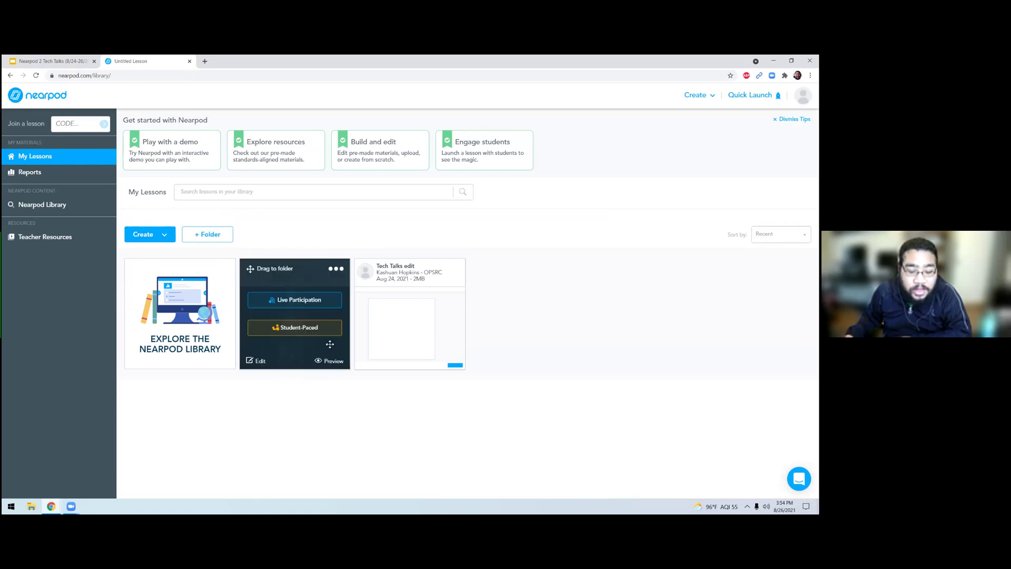
{"action": "left_click", "coordinate": [289, 330]}
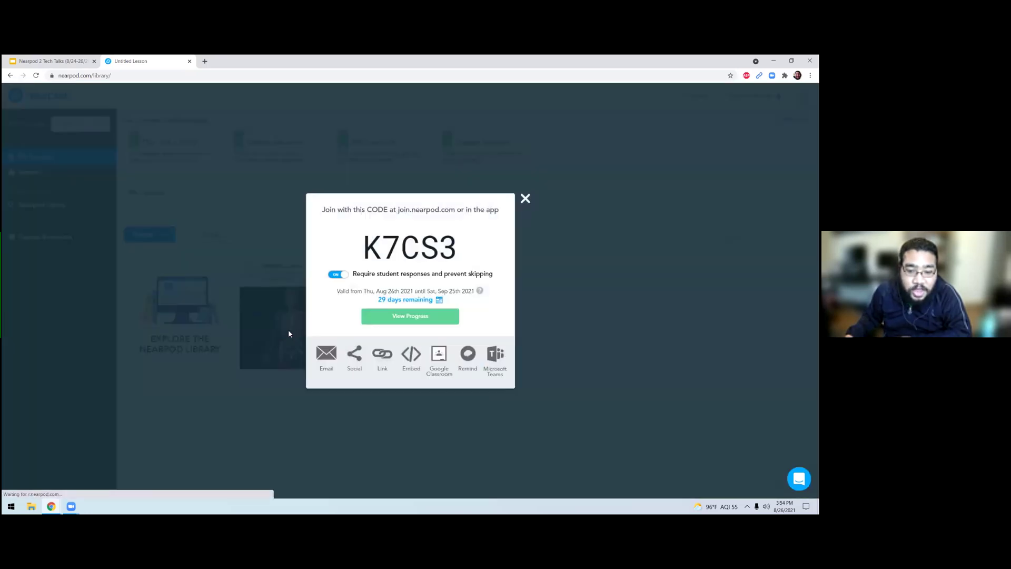
Highlight the session's join code and the "Require student responses and prevent skipping" option to point them out
{"action": "double_click", "coordinate": [381, 245]}
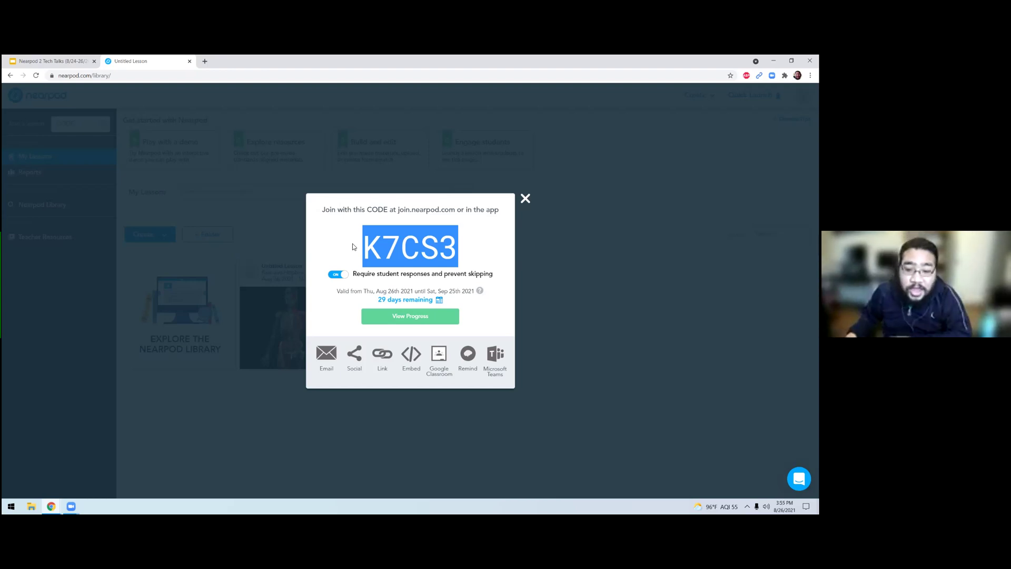
{"action": "left_click", "coordinate": [415, 272]}
{"action": "left_click_drag", "start_coordinate": [353, 274], "coordinate": [495, 277]}
{"action": "left_click", "coordinate": [496, 278]}
{"action": "triple_click", "coordinate": [494, 278]}
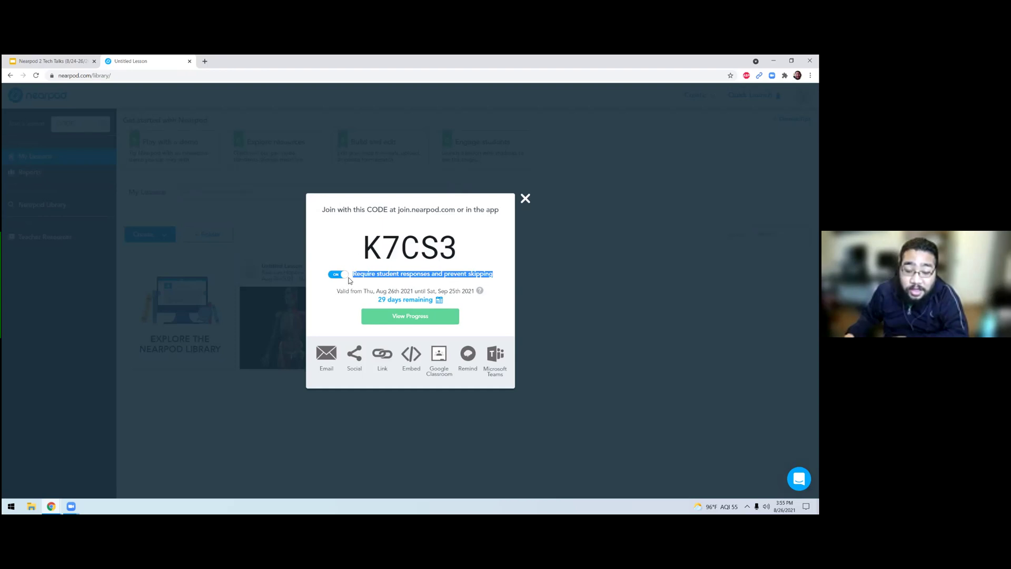
{"action": "left_click", "coordinate": [389, 290]}
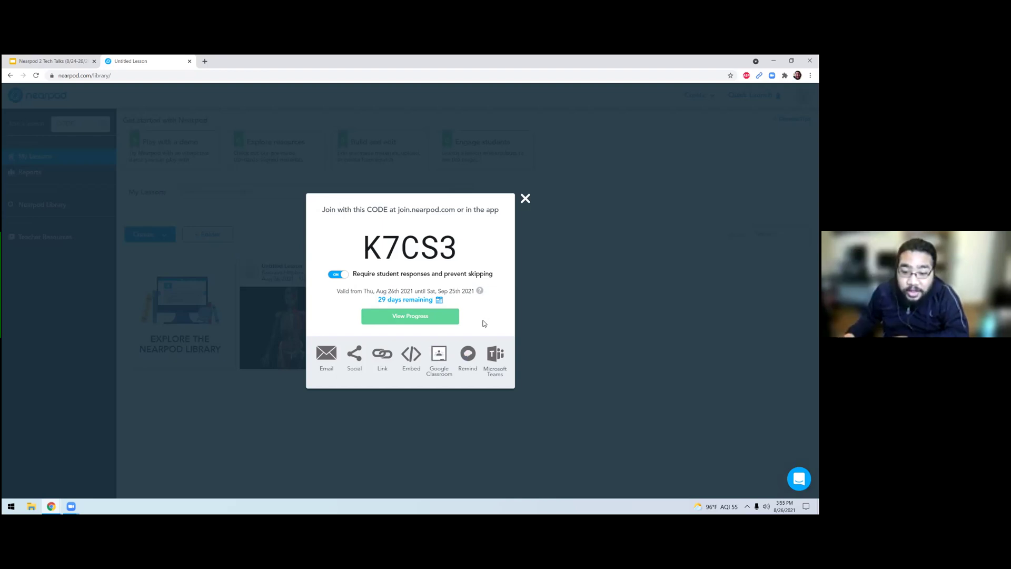
Extend the join code's expiration date to November 12, 2021 and apply the change
{"action": "left_click", "coordinate": [401, 303]}
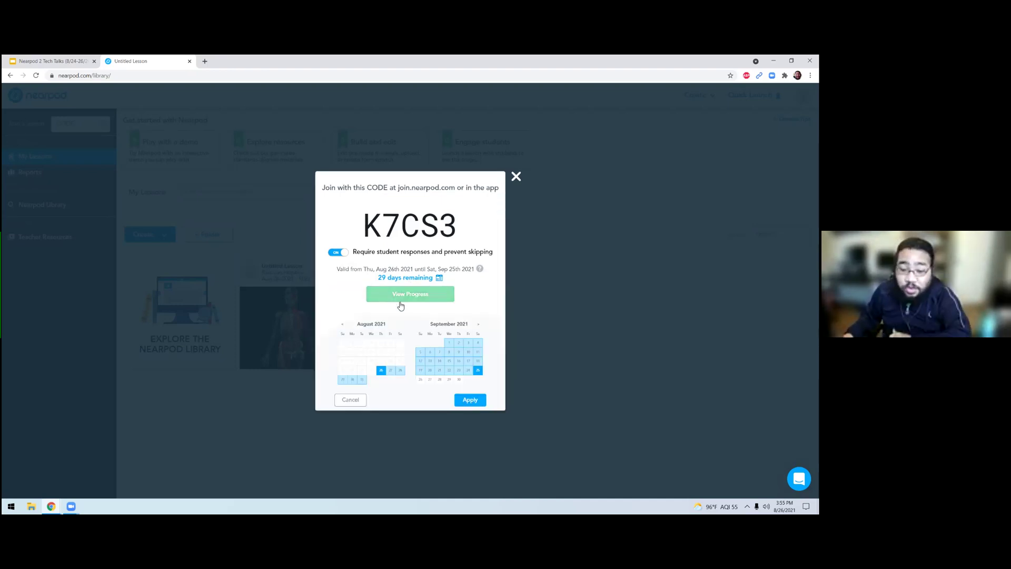
{"action": "left_click", "coordinate": [481, 326]}
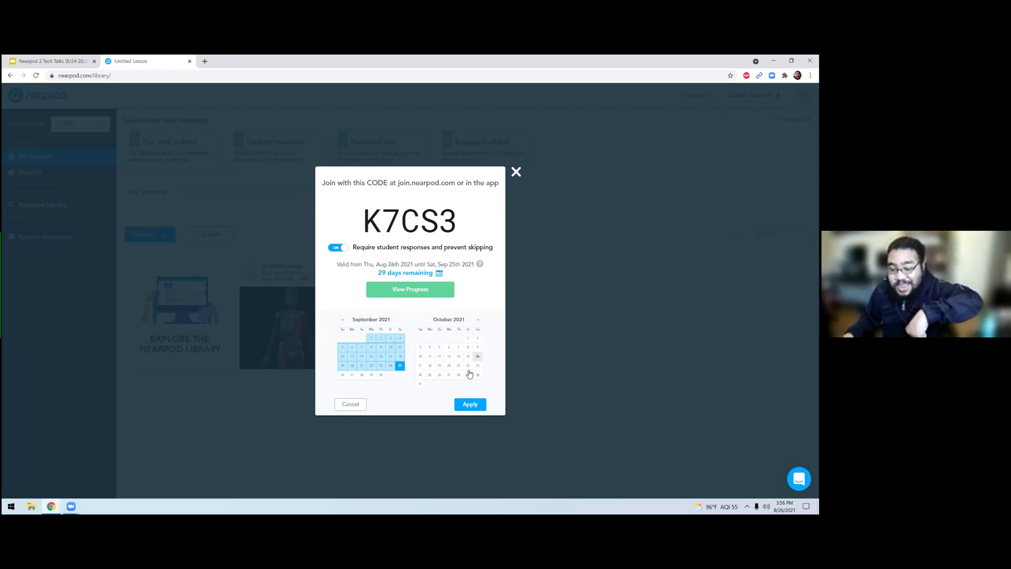
{"action": "left_click", "coordinate": [479, 323]}
{"action": "left_click", "coordinate": [479, 324]}
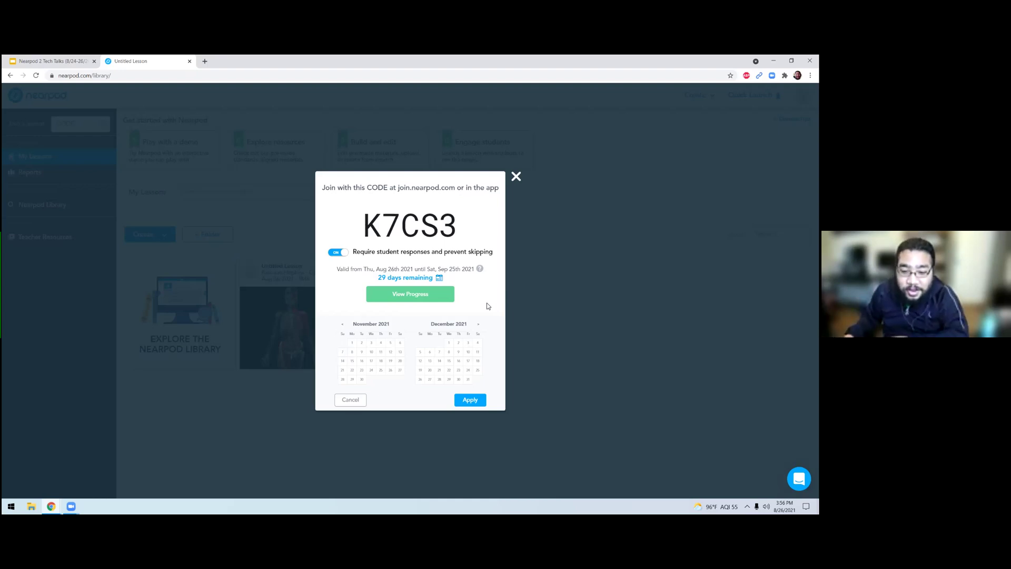
{"action": "left_click", "coordinate": [390, 353]}
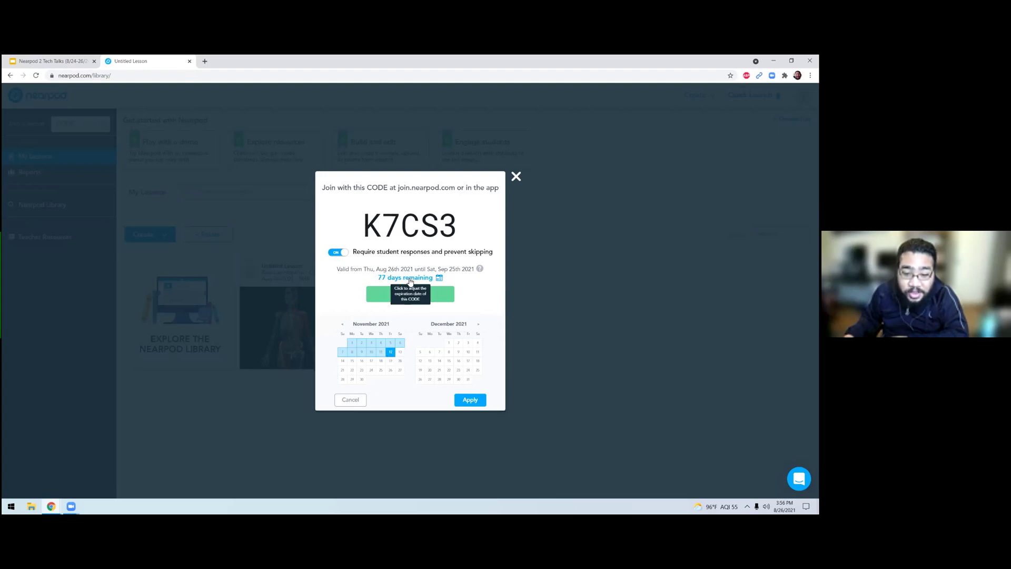
{"action": "left_click", "coordinate": [477, 400]}
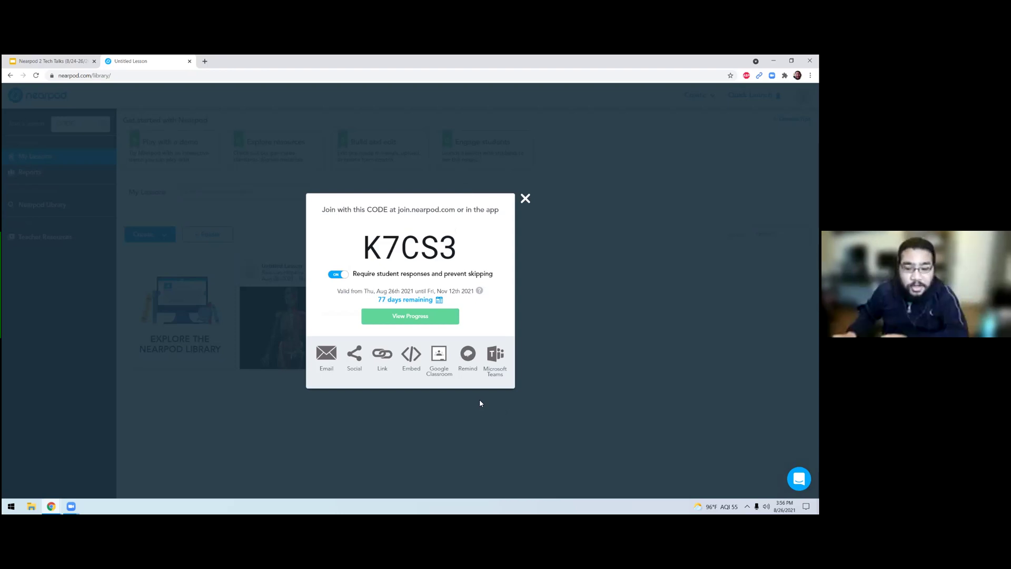
Review the join code's validity calendar again without changing the date, and close the join code dialog
{"action": "left_click", "coordinate": [415, 300]}
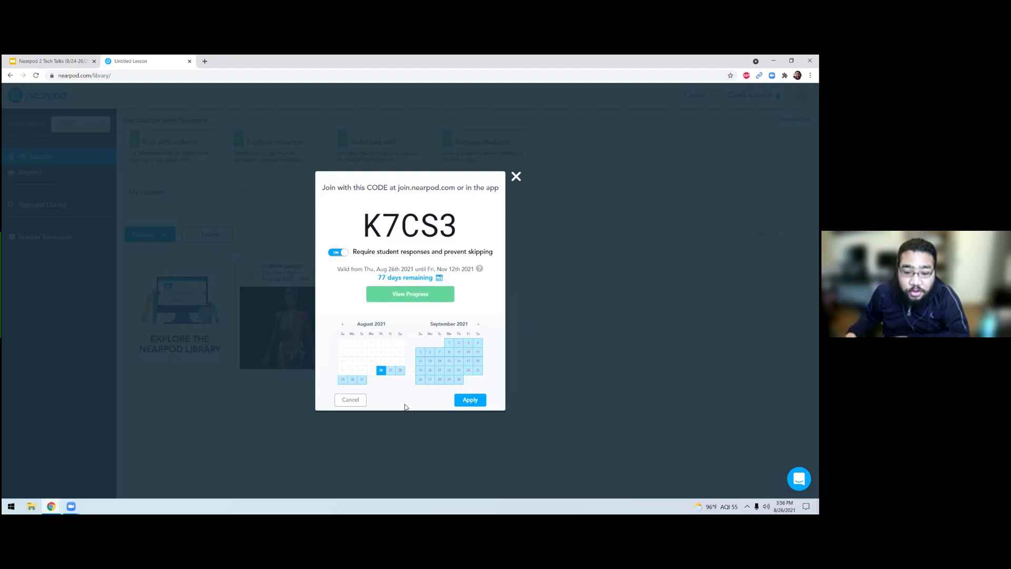
{"action": "left_click", "coordinate": [462, 399]}
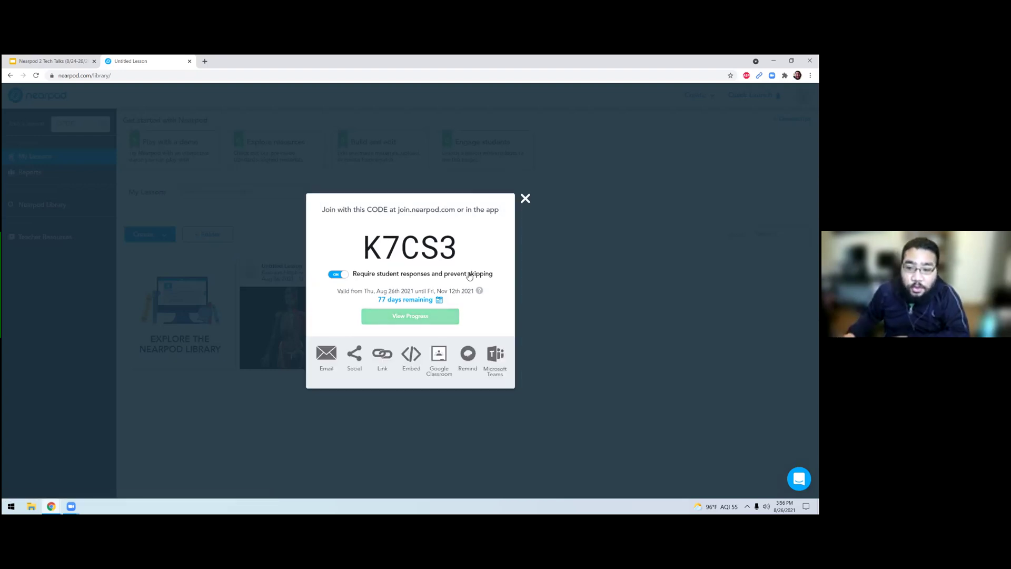
{"action": "left_click", "coordinate": [526, 199]}
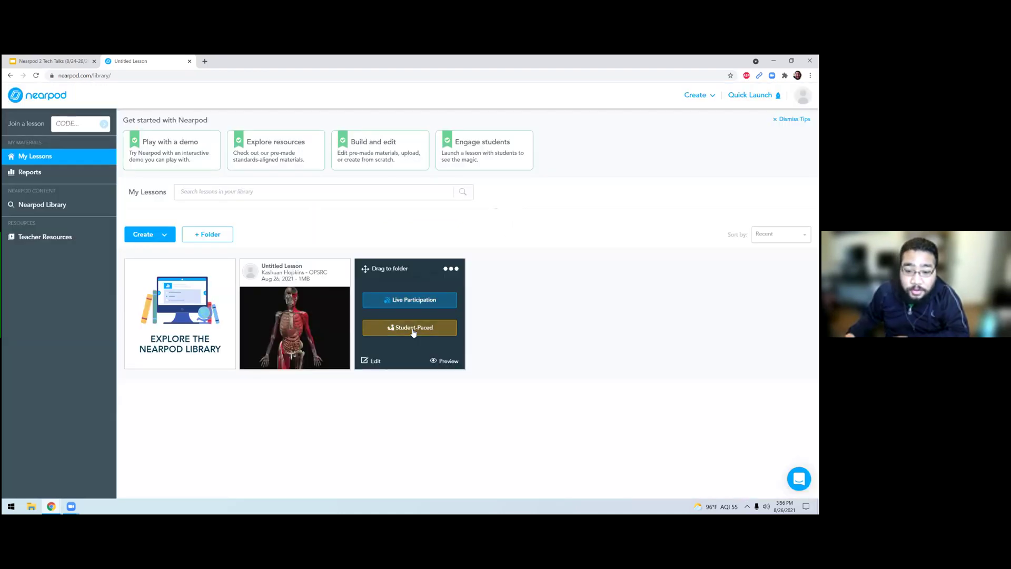
View the progress of the Tech Talks edit lesson's active student-paced session launched on Aug 24
{"action": "left_click", "coordinate": [414, 328]}
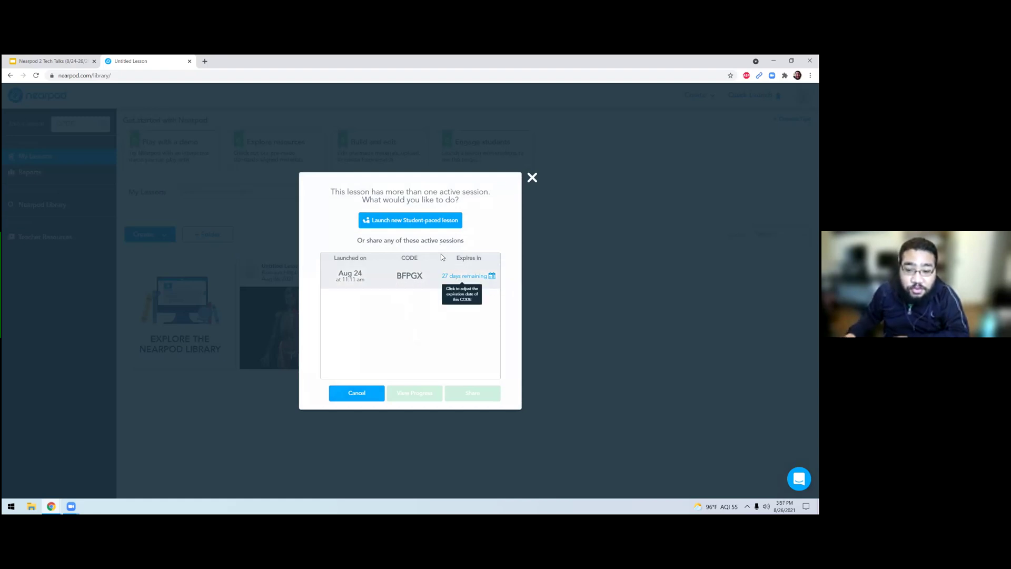
{"action": "left_click", "coordinate": [405, 284]}
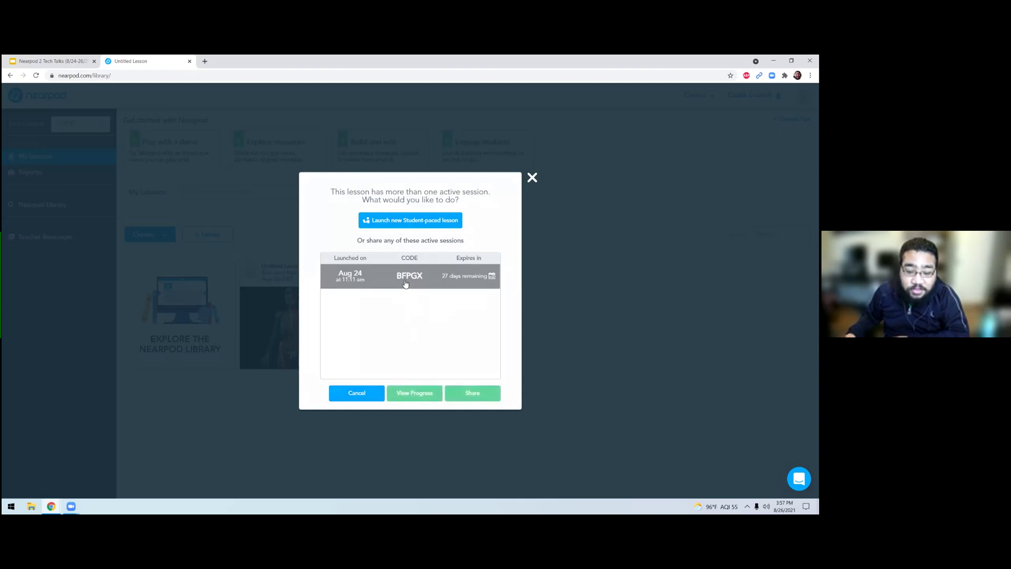
{"action": "left_click", "coordinate": [428, 399]}
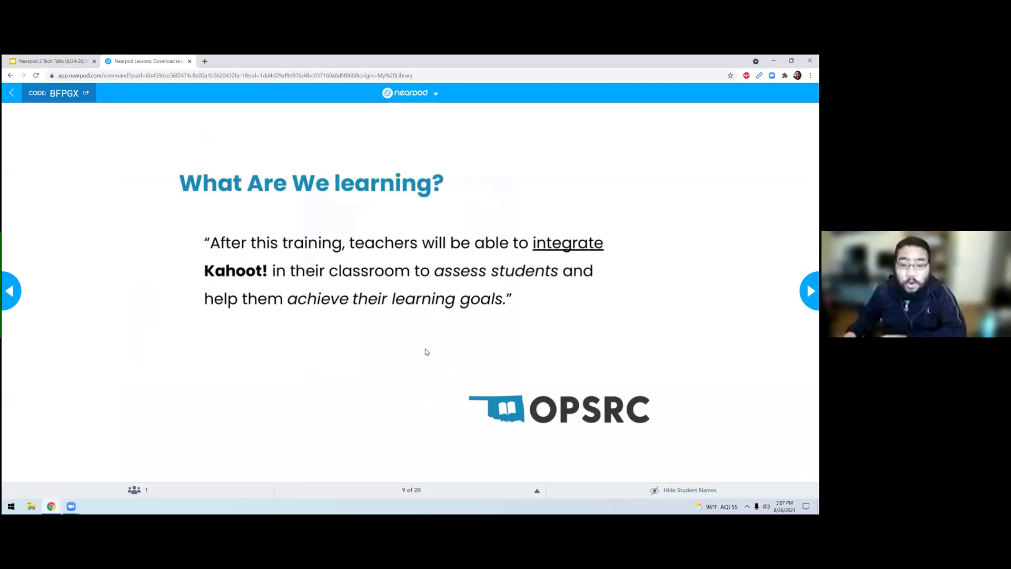
Page ahead through the session to the Collaborate Board and back to the slide for drawing on the OPSRC logo
{"action": "key", "text": "Right"}
{"action": "key", "text": "Right"}
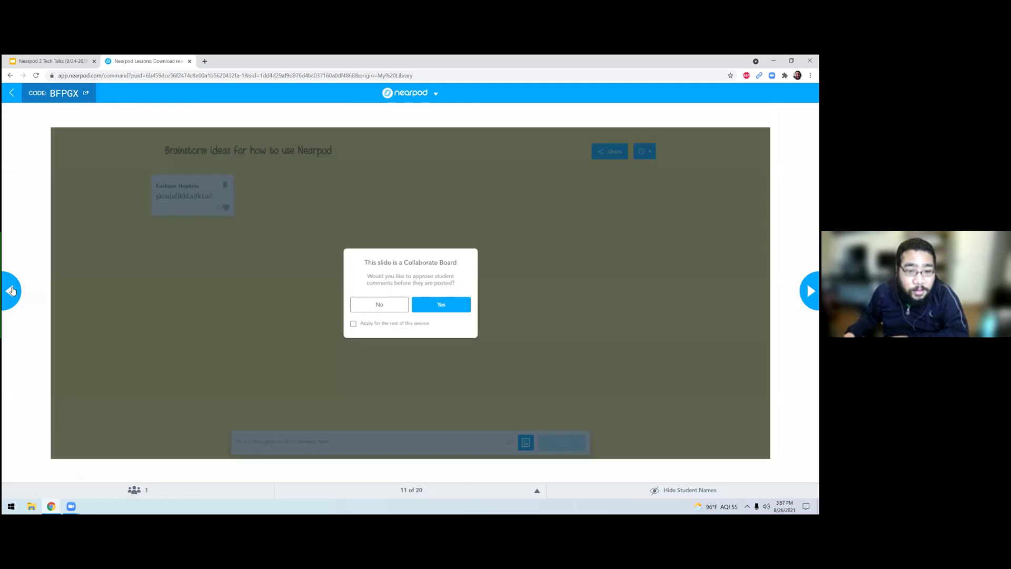
{"action": "left_click", "coordinate": [12, 291]}
{"action": "left_click", "coordinate": [11, 290]}
{"action": "left_click", "coordinate": [12, 291]}
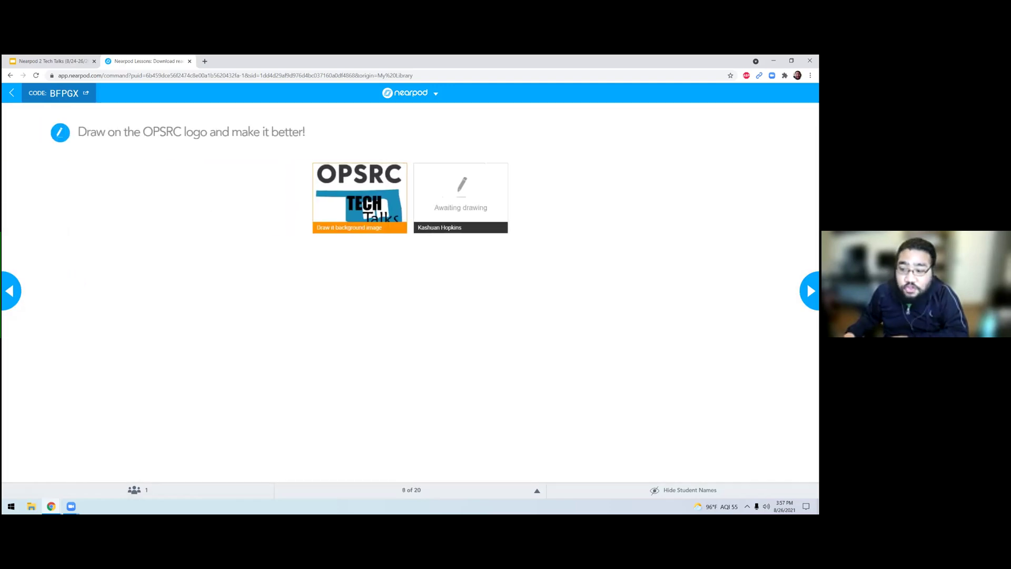
Return to the Collaborate Board slide, highlight the approval question and choose to approve student comments before they are posted
{"action": "key", "text": "Right"}
{"action": "key", "text": "Right"}
{"action": "key", "text": "Right"}
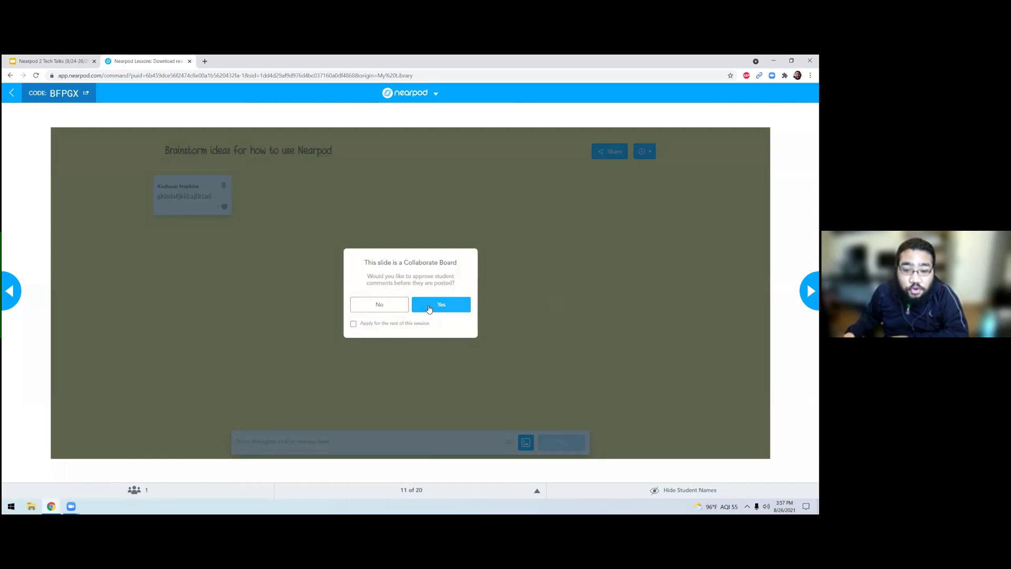
{"action": "left_click_drag", "start_coordinate": [376, 277], "coordinate": [463, 283]}
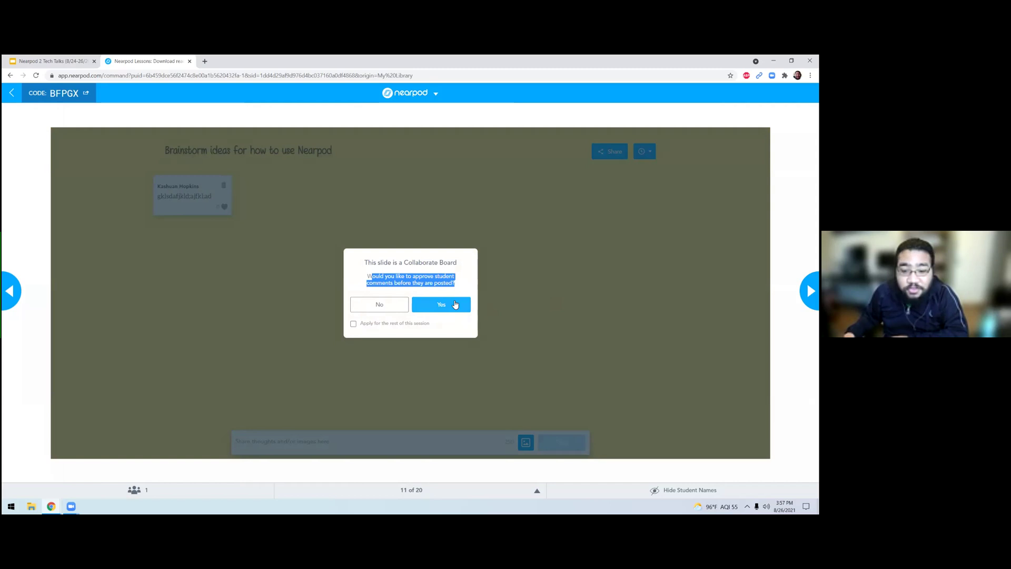
{"action": "left_click", "coordinate": [456, 305]}
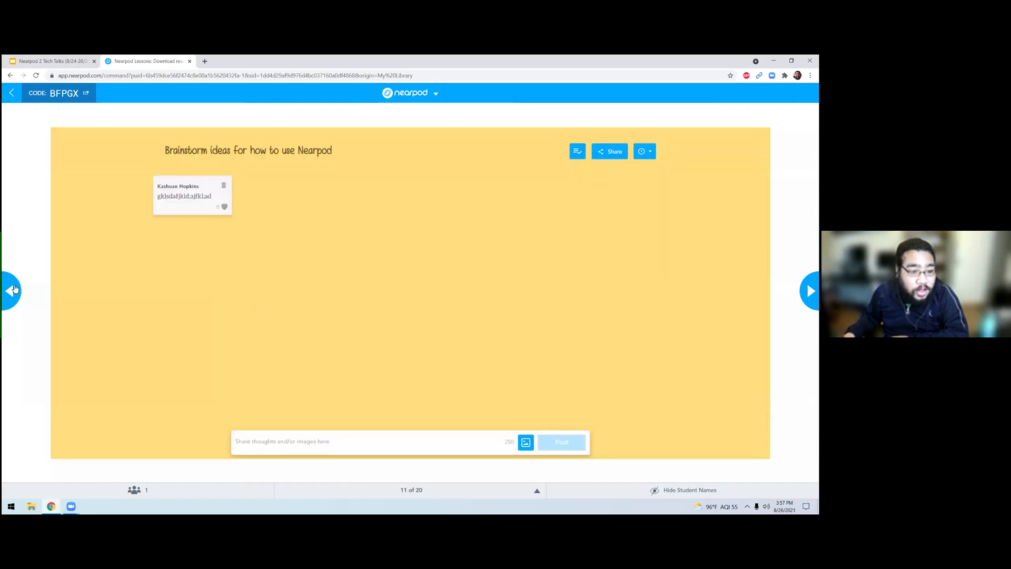
Go back to the favorite ice cream flavor question to view the student answers, and leave the session
{"action": "left_click", "coordinate": [13, 289]}
{"action": "left_click", "coordinate": [12, 290]}
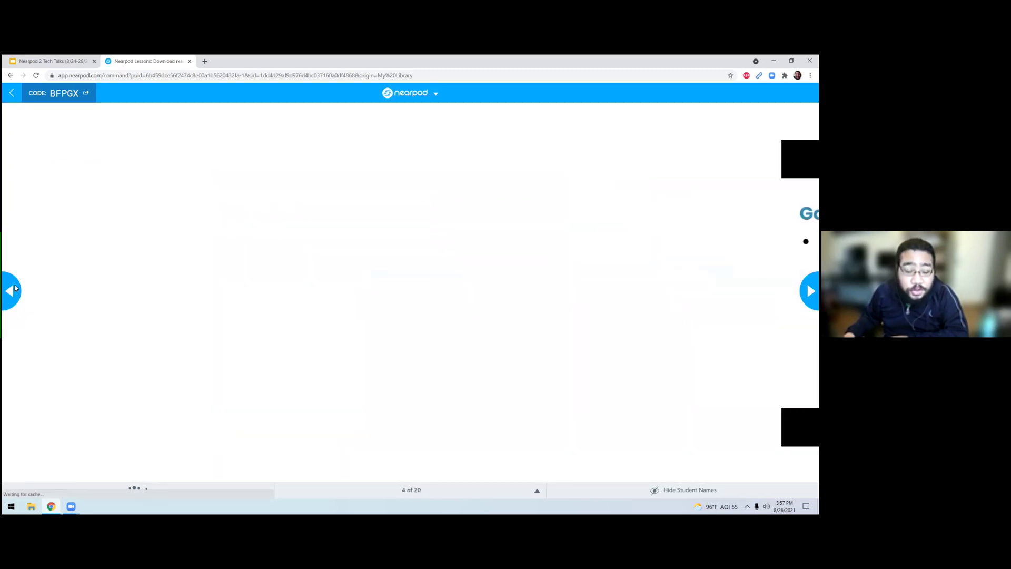
{"action": "left_click", "coordinate": [13, 290]}
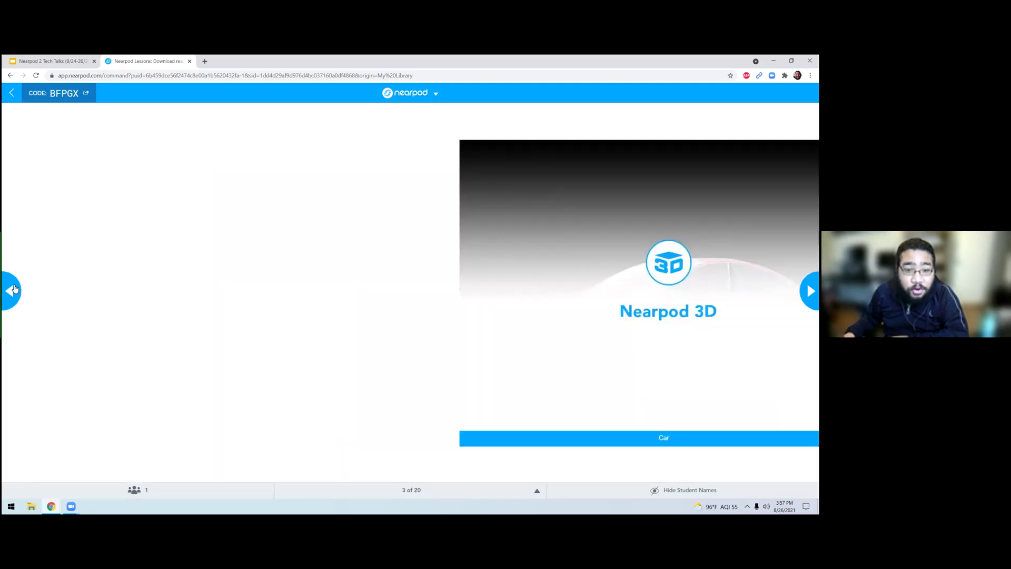
{"action": "left_click", "coordinate": [12, 290]}
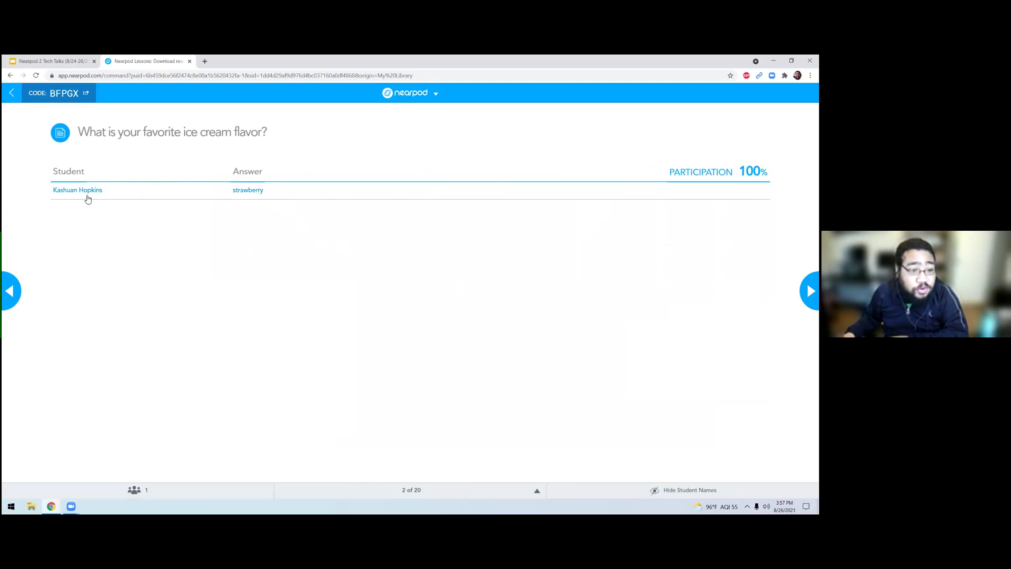
{"action": "left_click", "coordinate": [11, 95]}
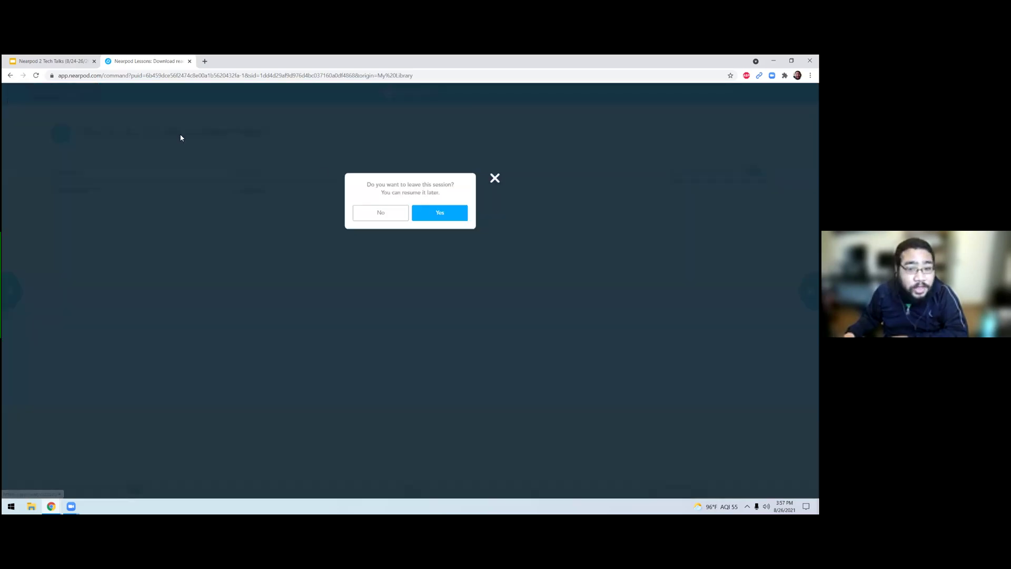
{"action": "left_click", "coordinate": [448, 216]}
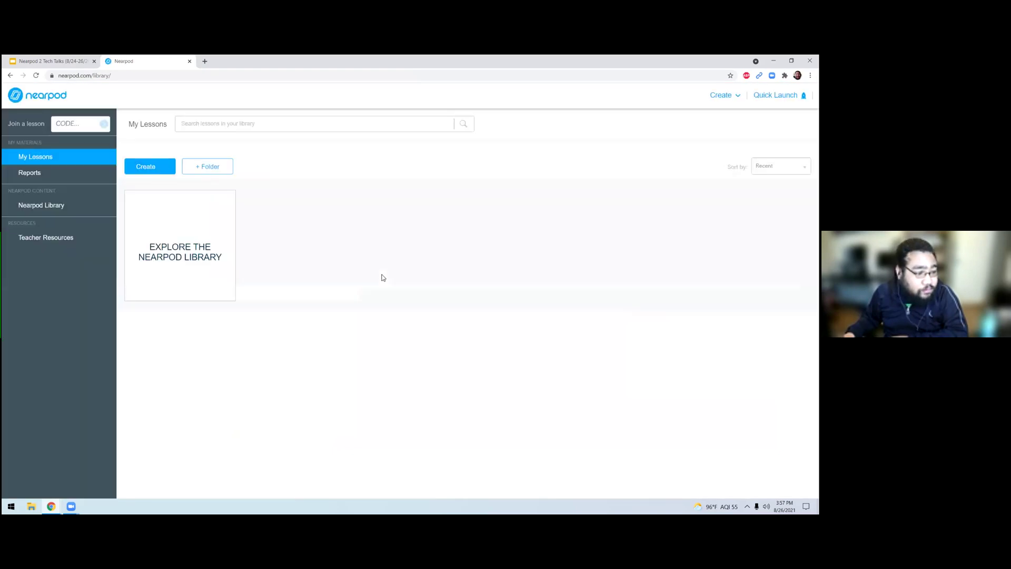
View the post-session report for the Tech Talks edit session from 2021-8-24 11:11 am, and close it
{"action": "left_click", "coordinate": [37, 174]}
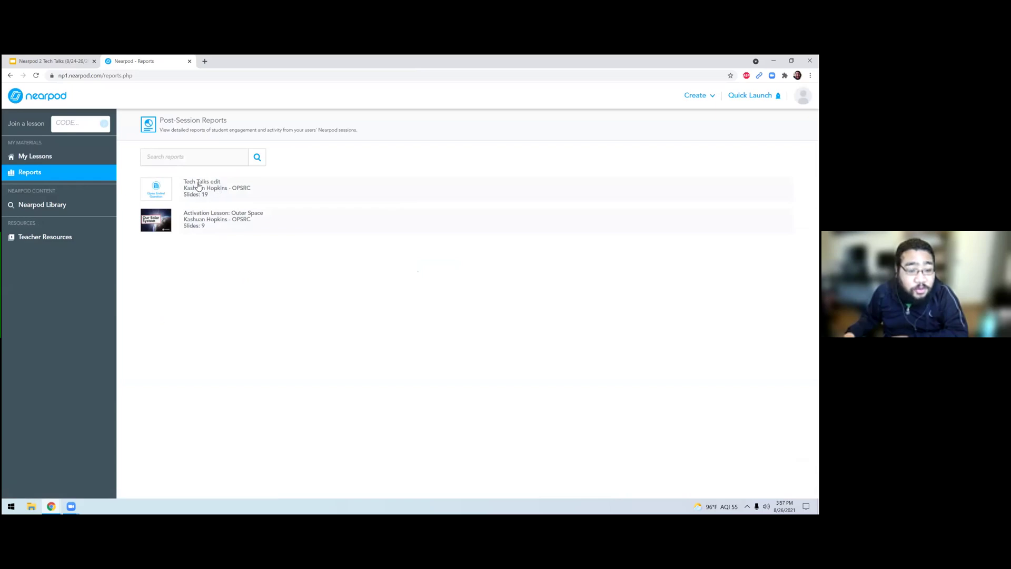
{"action": "left_click", "coordinate": [199, 185]}
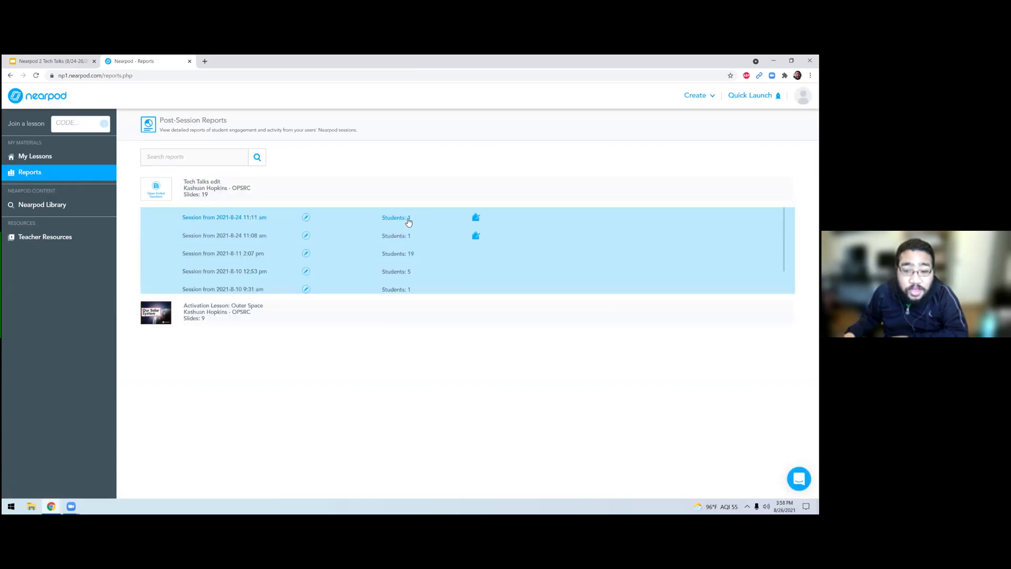
{"action": "left_click", "coordinate": [209, 217]}
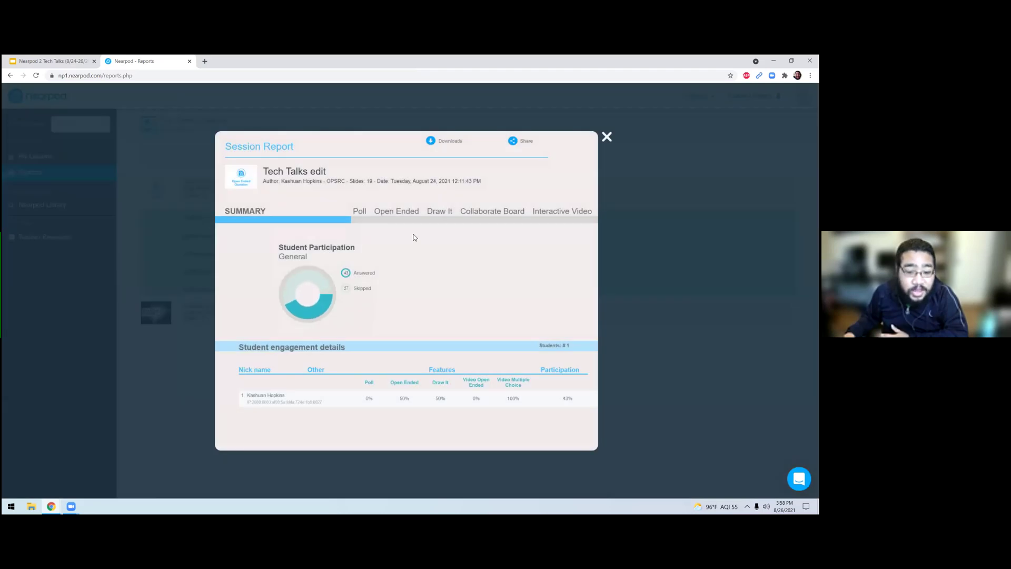
{"action": "left_click", "coordinate": [606, 138]}
Export the Tech Talks edit lesson from My Lessons as a PDF saved to the local drive
{"action": "left_click", "coordinate": [33, 155]}
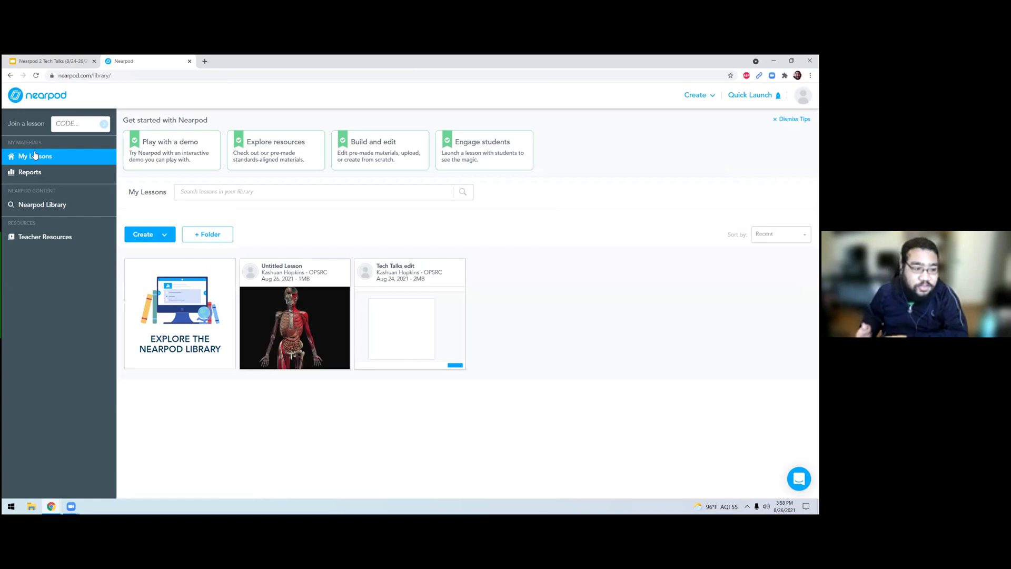
{"action": "mouse_move", "coordinate": [454, 350]}
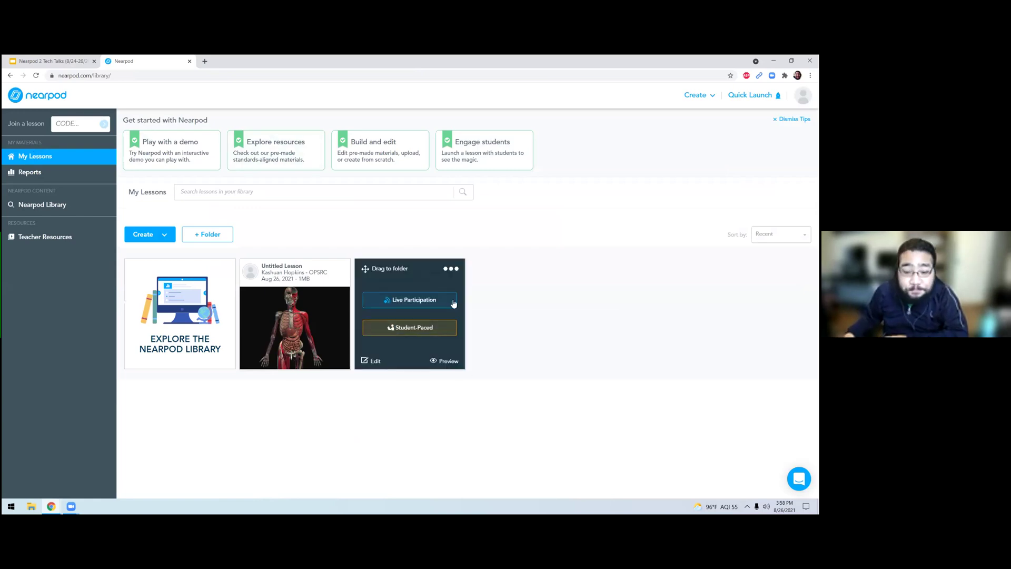
{"action": "left_click", "coordinate": [456, 270]}
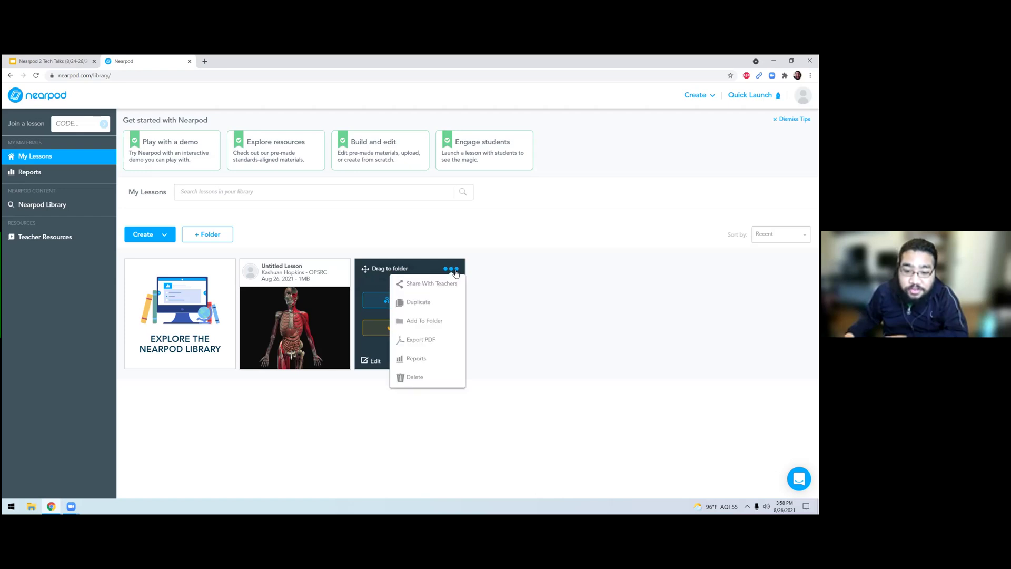
{"action": "left_click", "coordinate": [445, 342]}
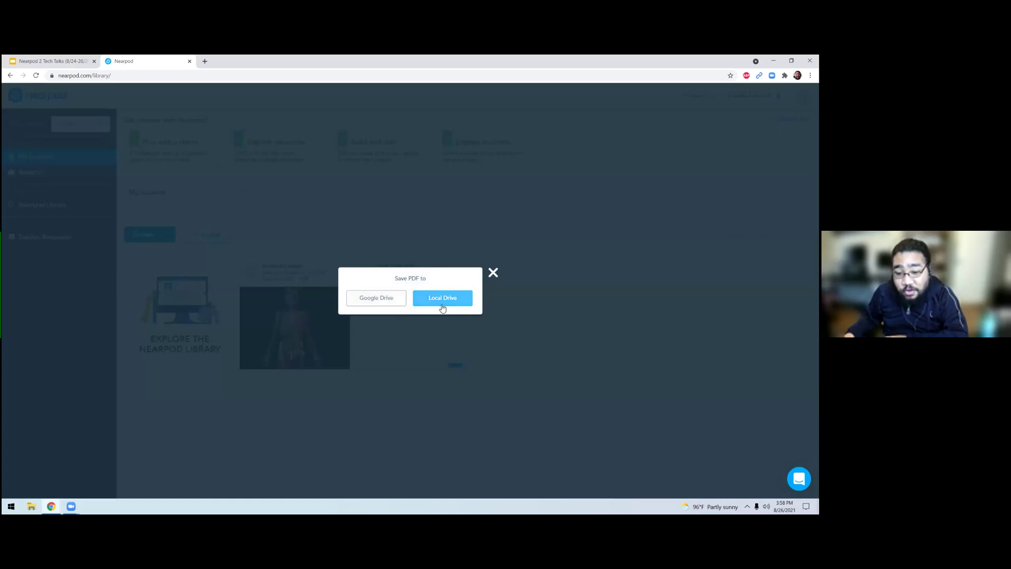
{"action": "left_click", "coordinate": [445, 306]}
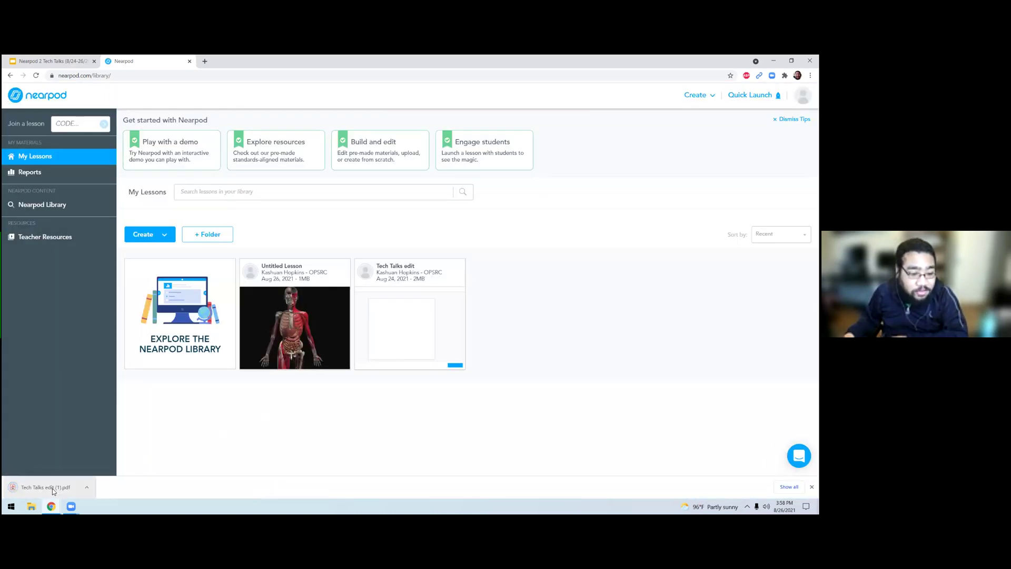
Open the downloaded Tech Talks edit (1).pdf in Adobe Acrobat Reader and fit one full page in the view
{"action": "right_click", "coordinate": [52, 488]}
{"action": "left_click", "coordinate": [80, 472]}
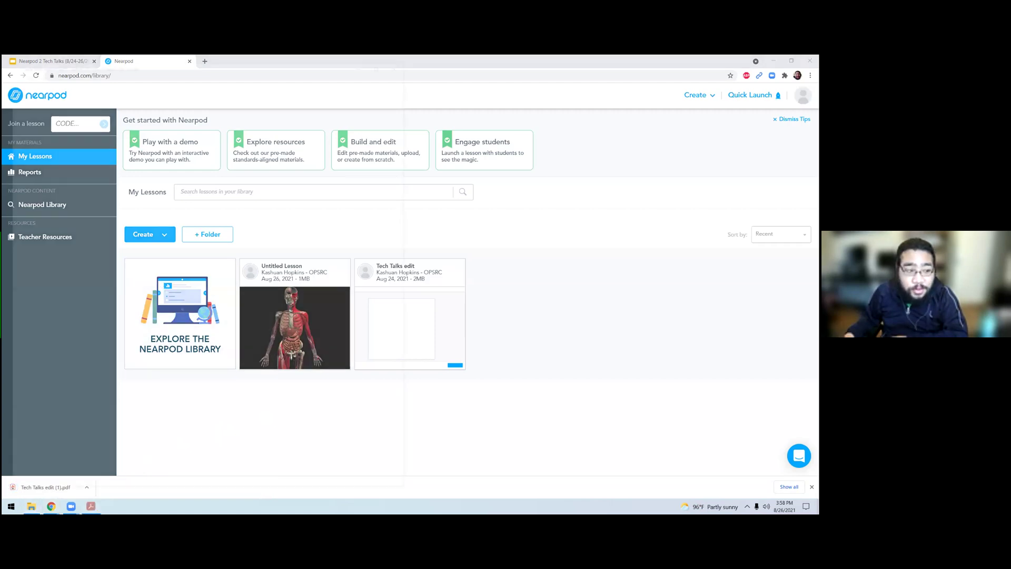
{"action": "left_click", "coordinate": [384, 62]}
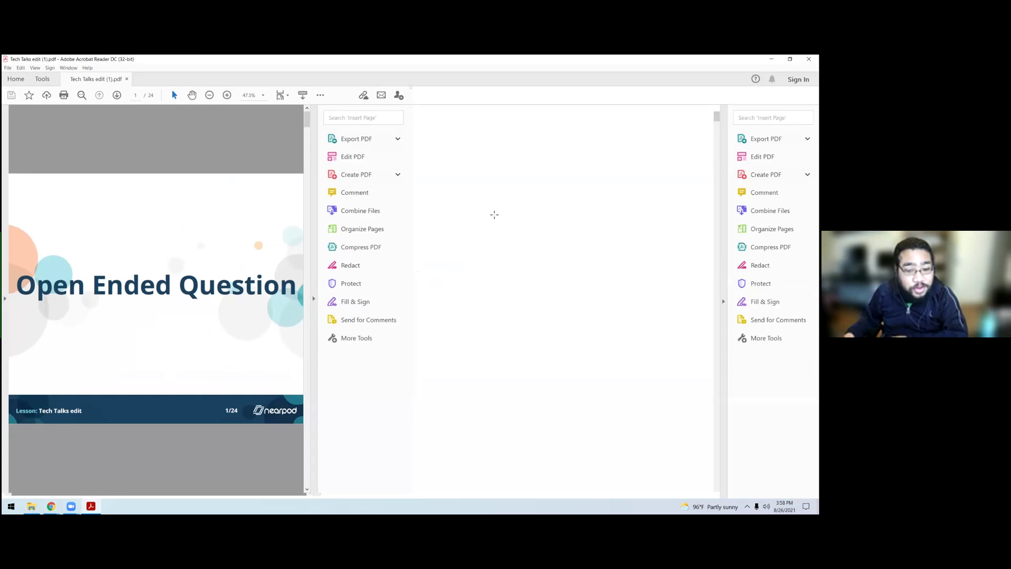
{"action": "left_click", "coordinate": [450, 96]}
{"action": "left_click", "coordinate": [474, 118]}
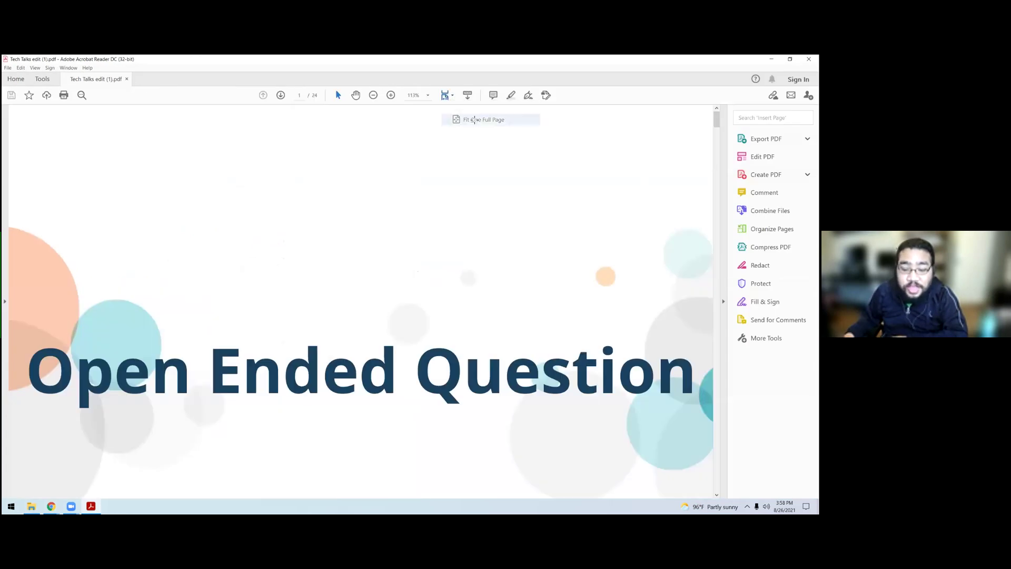
Fill the answer field under the favorite ice cream flavor question on page 2 with three lines of random placeholder text
{"action": "scroll", "coordinate": [456, 294], "scroll_direction": "down", "scroll_amount": 1}
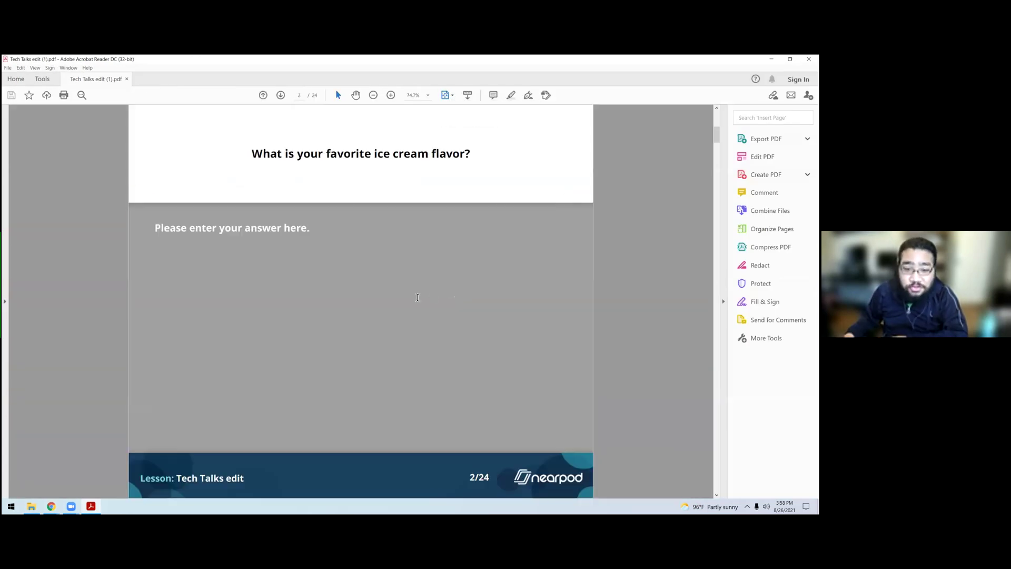
{"action": "left_click", "coordinate": [266, 238]}
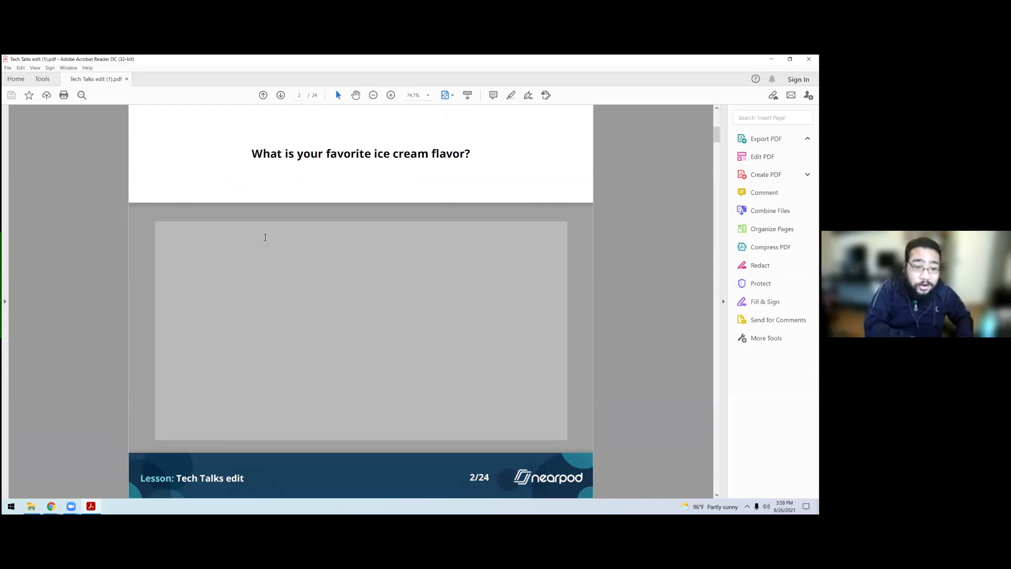
{"action": "type", "text": "fkjdskal;jfkl;dsfjkl;"}
{"action": "key", "text": "Return"}
{"action": "type", "text": "reiwruipqwerm"}
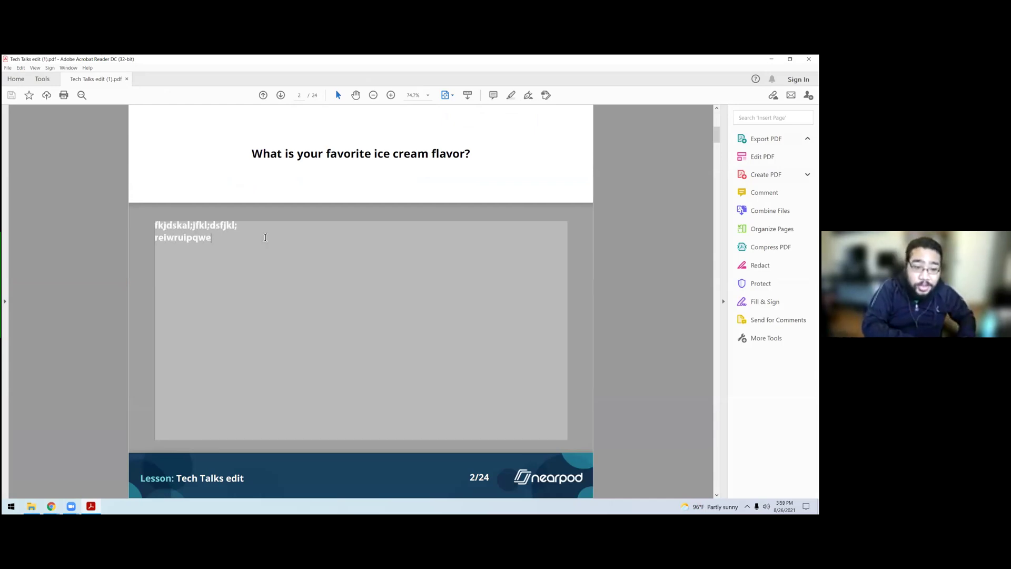
{"action": "key", "text": "Return"}
{"action": "type", "text": "vncxm,.zvnzxc.nvm,."}
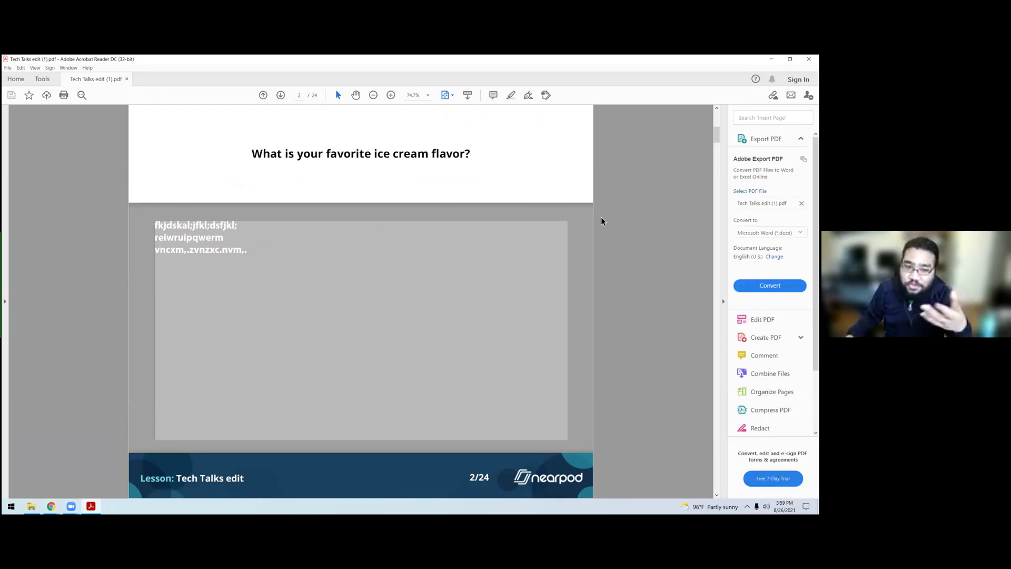
Look through the exported PDF past the 3D car page to page 10, and close it without saving changes
{"action": "scroll", "coordinate": [601, 221], "scroll_direction": "down", "scroll_amount": 1}
{"action": "scroll", "coordinate": [602, 222], "scroll_direction": "down", "scroll_amount": 1}
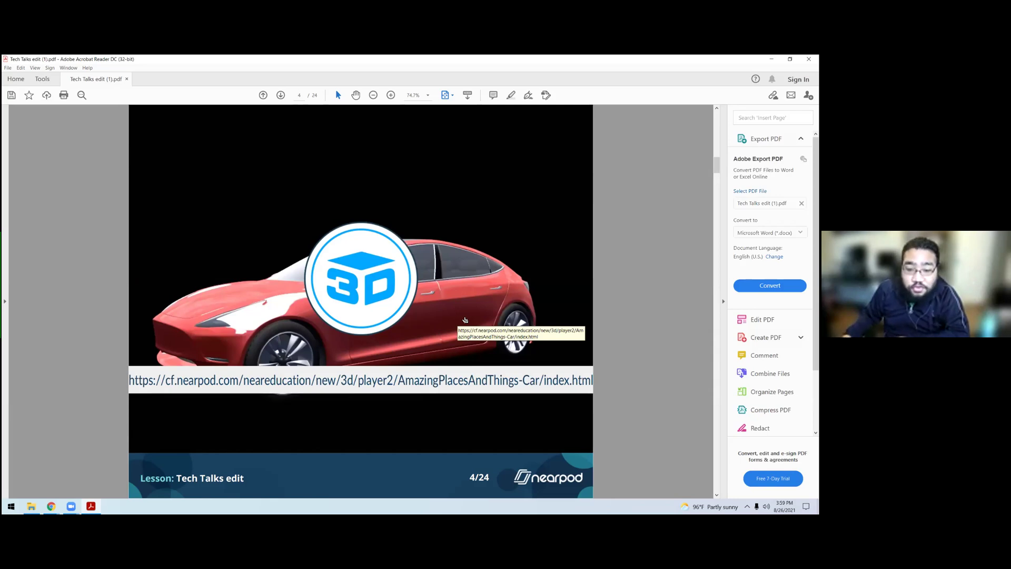
{"action": "scroll", "coordinate": [484, 320], "scroll_direction": "down", "scroll_amount": 2}
{"action": "scroll", "coordinate": [488, 320], "scroll_direction": "down", "scroll_amount": 4}
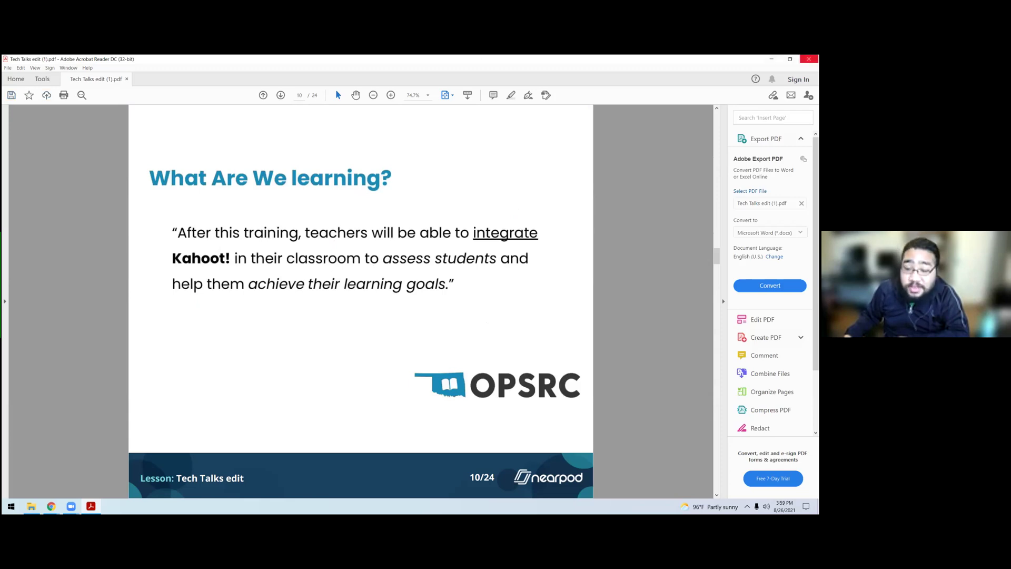
{"action": "left_click", "coordinate": [809, 59]}
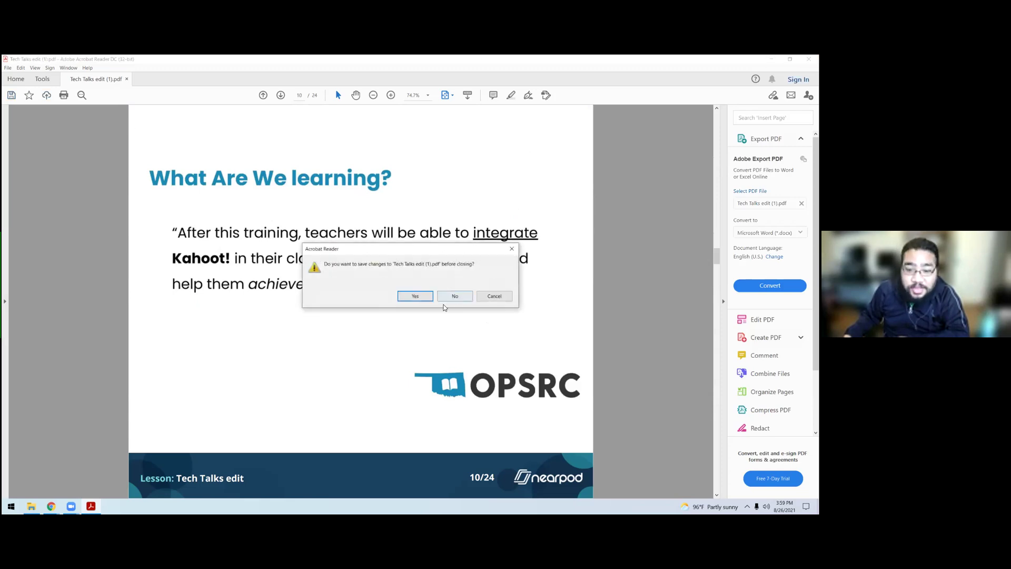
{"action": "left_click", "coordinate": [449, 297]}
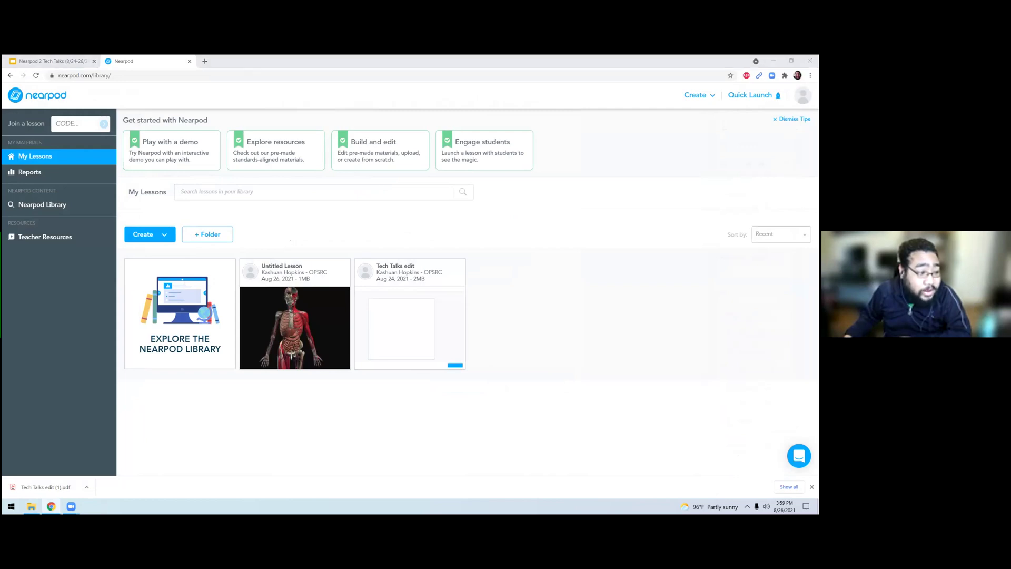
Close the Nearpod page and return to the Google Slides presentation to view the Nearpod Goodies and Technology Integration Goodies slides
{"action": "mouse_move", "coordinate": [314, 313]}
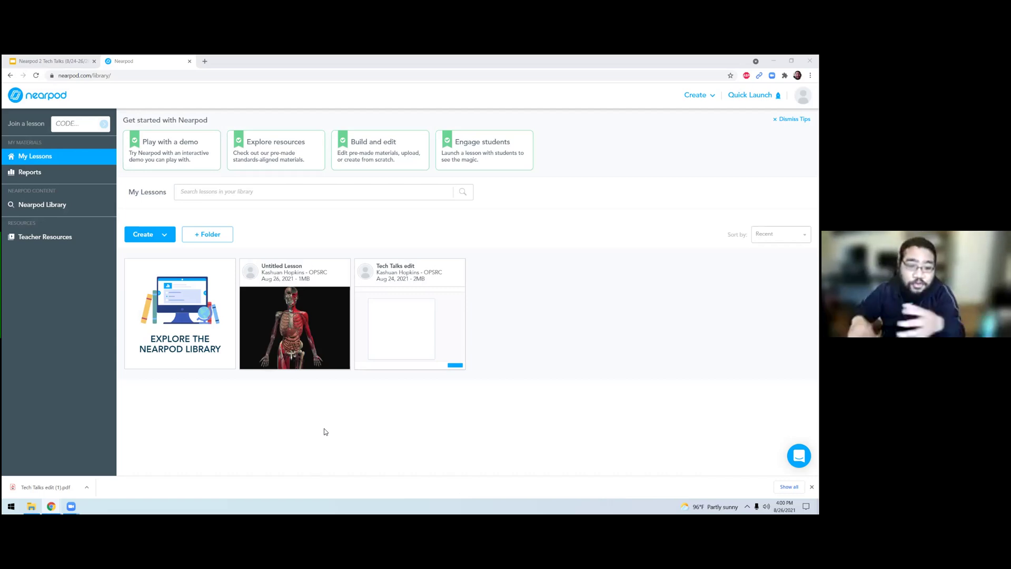
{"action": "mouse_move", "coordinate": [292, 339]}
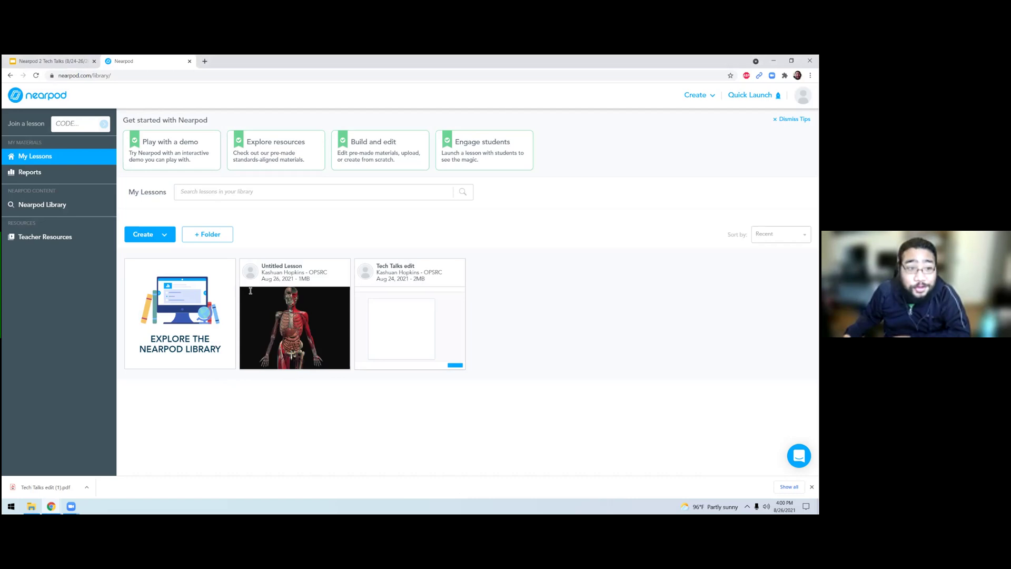
{"action": "left_click", "coordinate": [190, 61]}
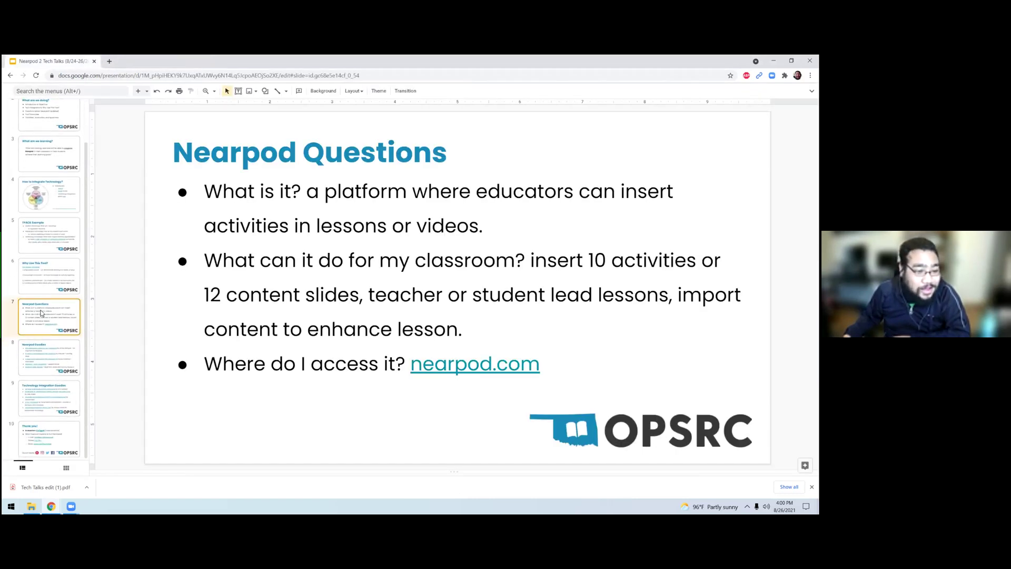
{"action": "left_click", "coordinate": [33, 358]}
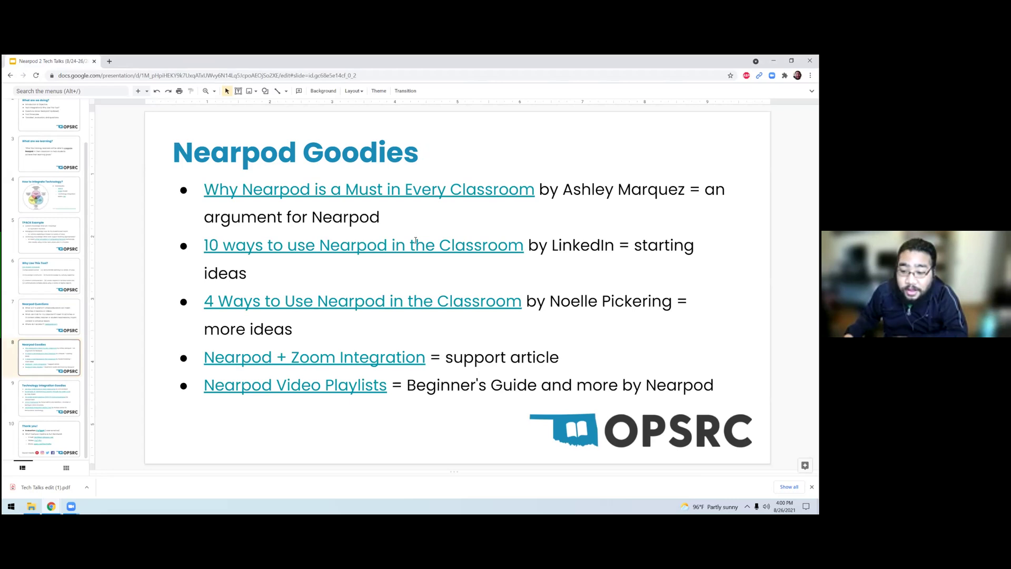
{"action": "key", "text": "Down"}
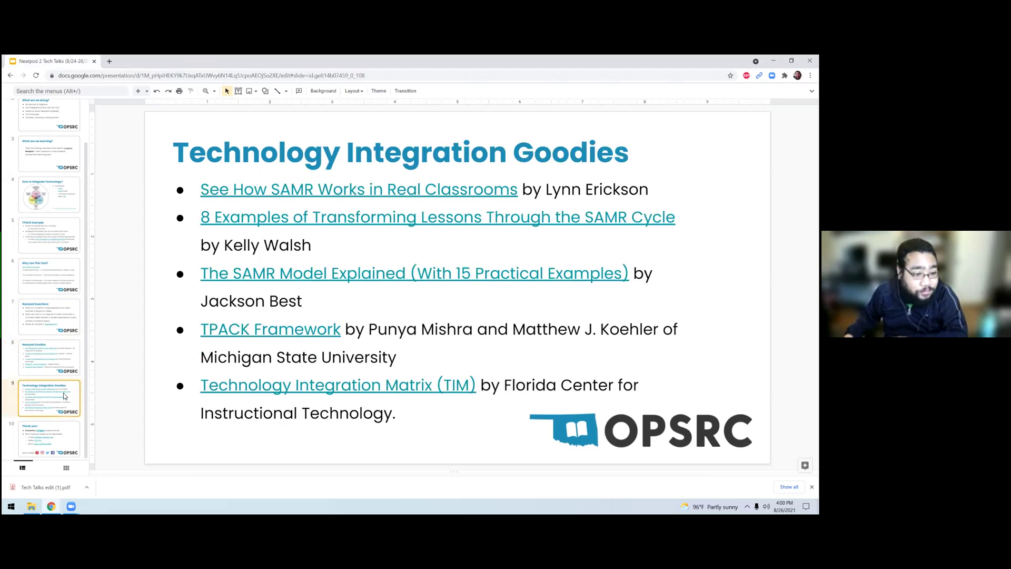